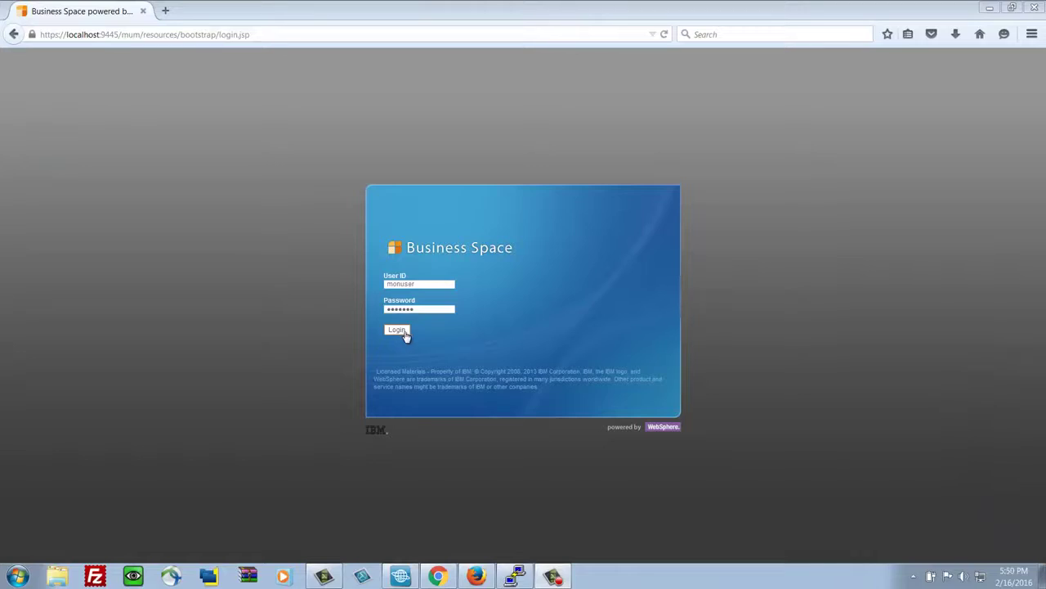
Log in to Business Space to open the Orders Main page of CICS Orders Space01
{"action": "left_click", "coordinate": [397, 329]}
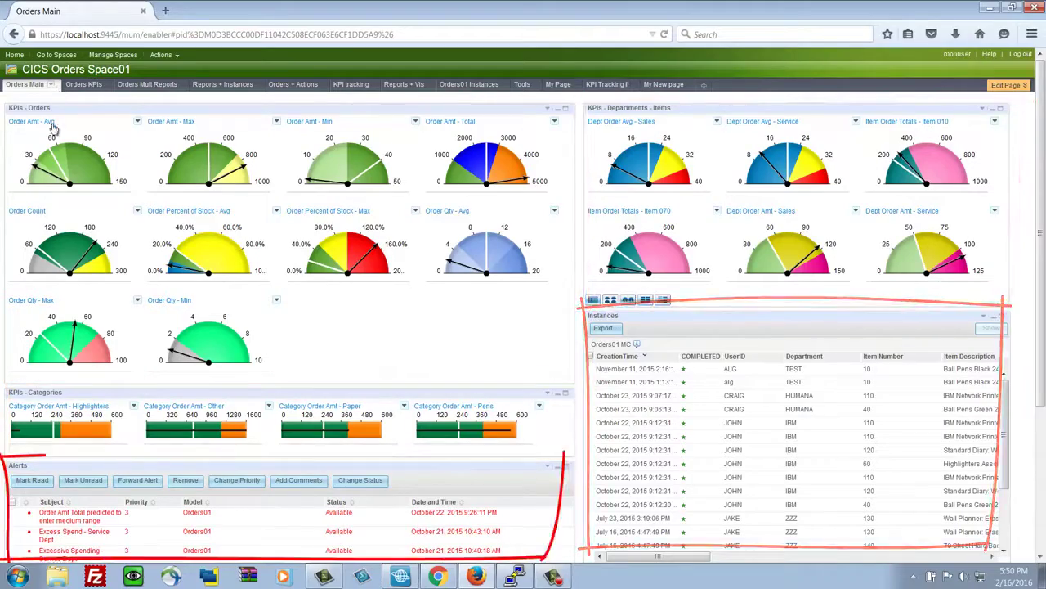
{"action": "mouse_move", "coordinate": [35, 172]}
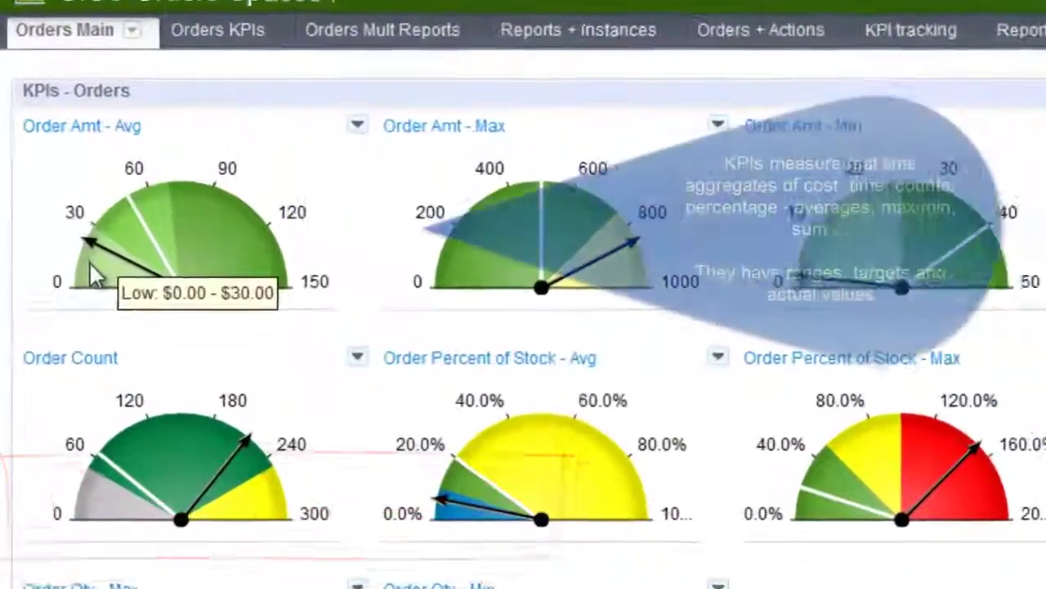
{"action": "mouse_move", "coordinate": [114, 224]}
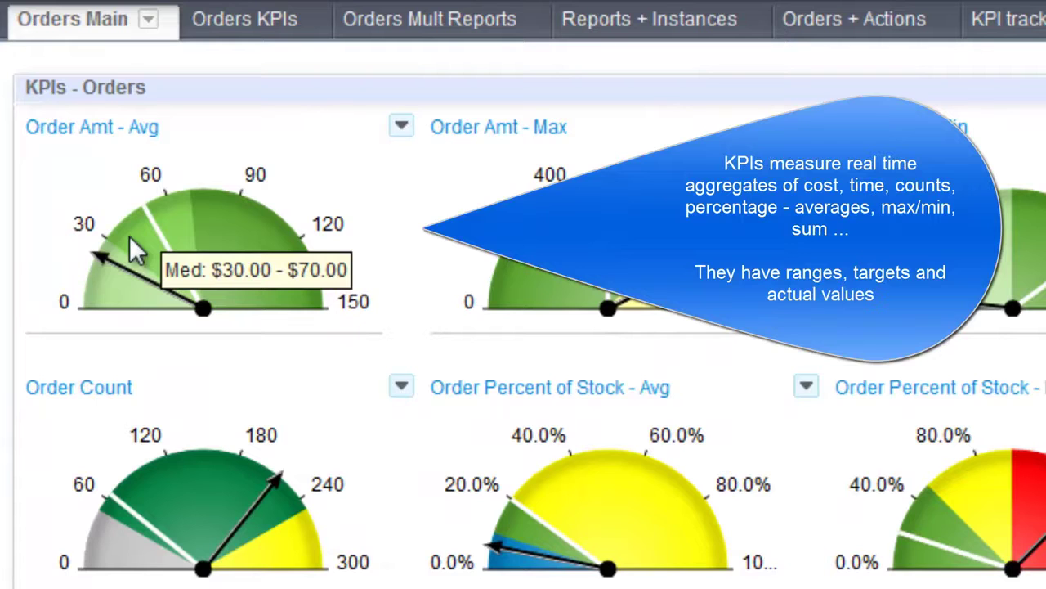
{"action": "mouse_move", "coordinate": [219, 240]}
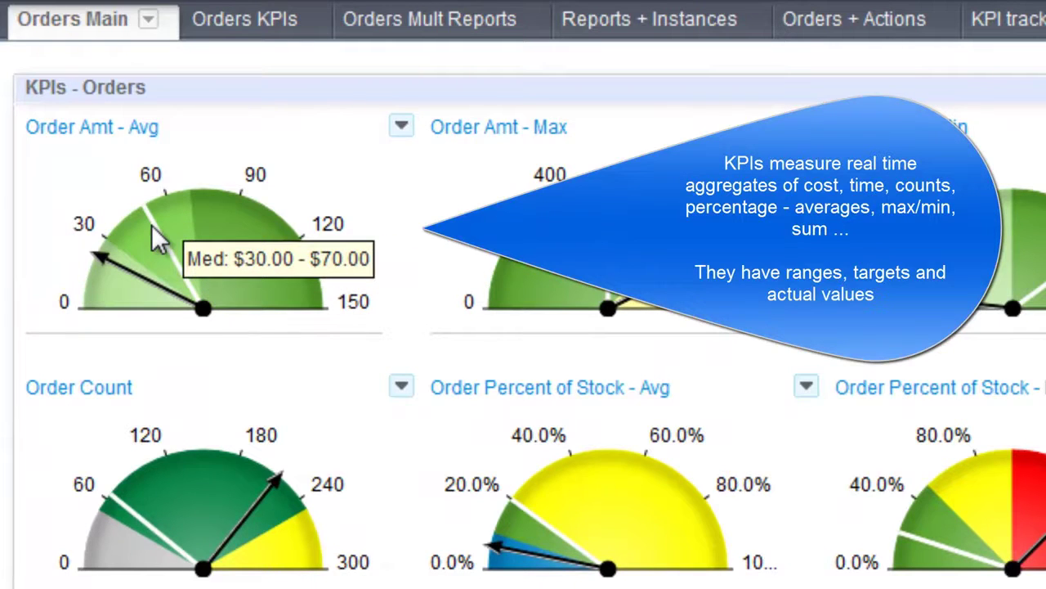
{"action": "mouse_move", "coordinate": [153, 226]}
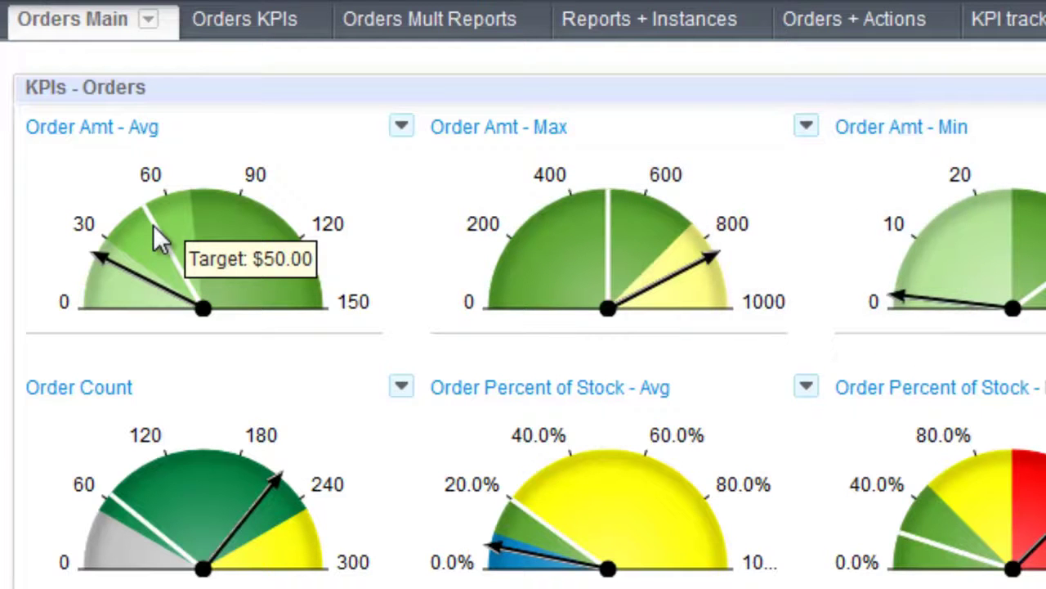
{"action": "mouse_move", "coordinate": [98, 259]}
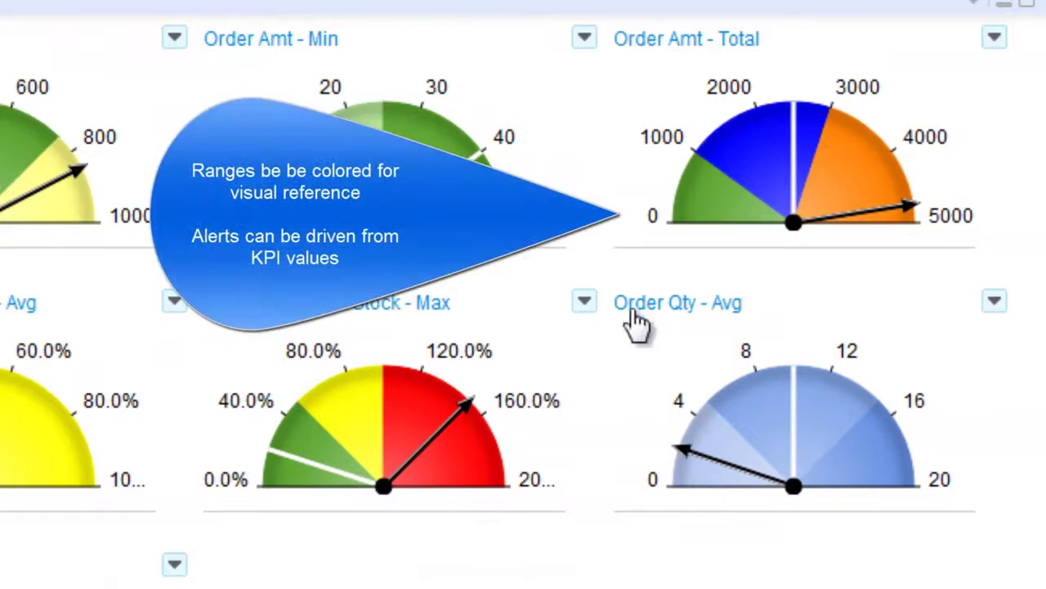
{"action": "mouse_move", "coordinate": [924, 220]}
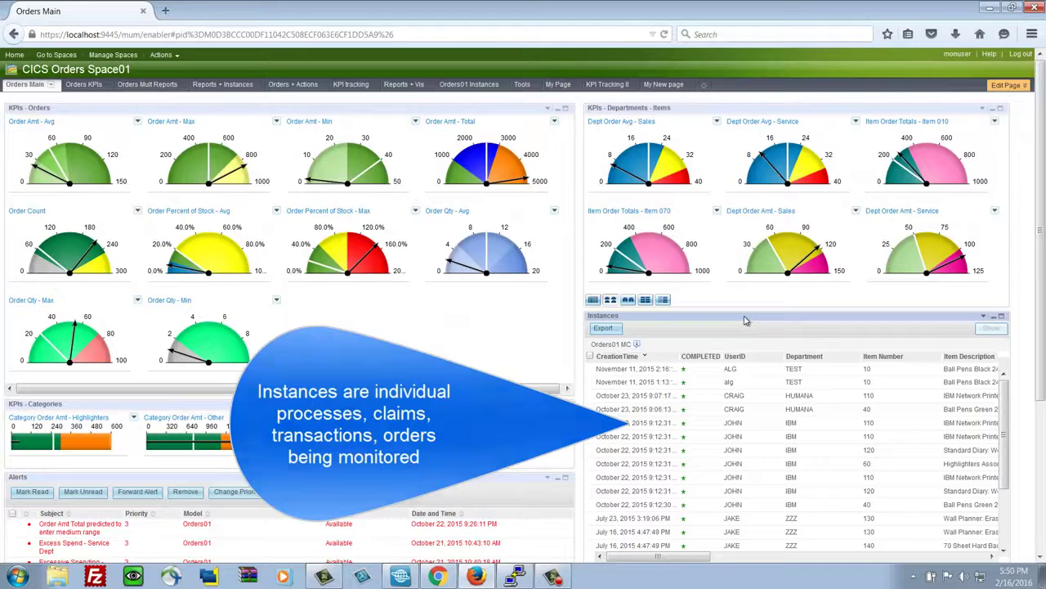
{"action": "scroll", "coordinate": [745, 320], "scroll_direction": "down", "scroll_amount": 2}
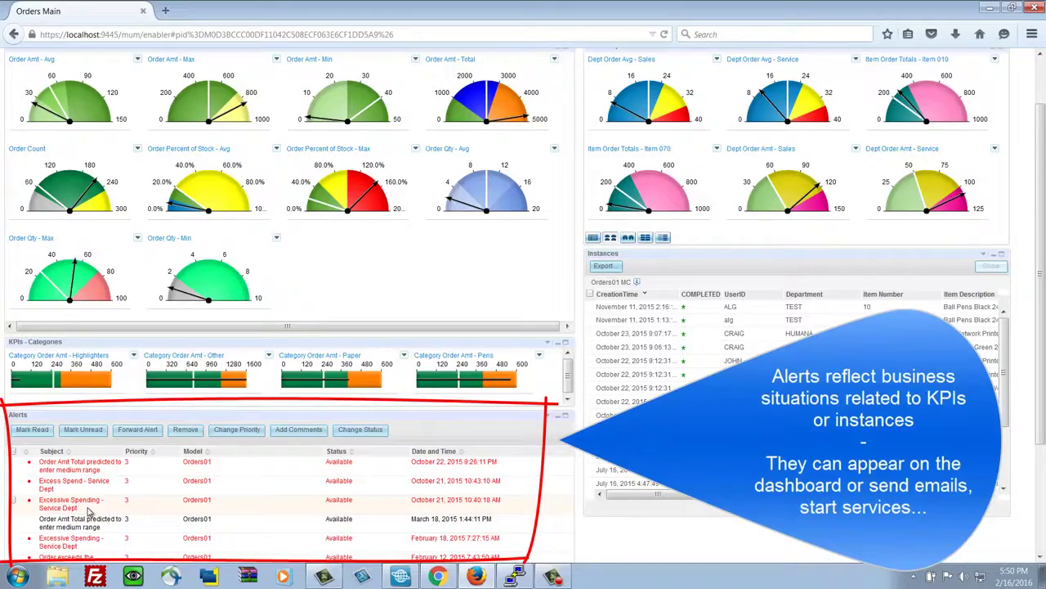
{"action": "double_click", "coordinate": [81, 508]}
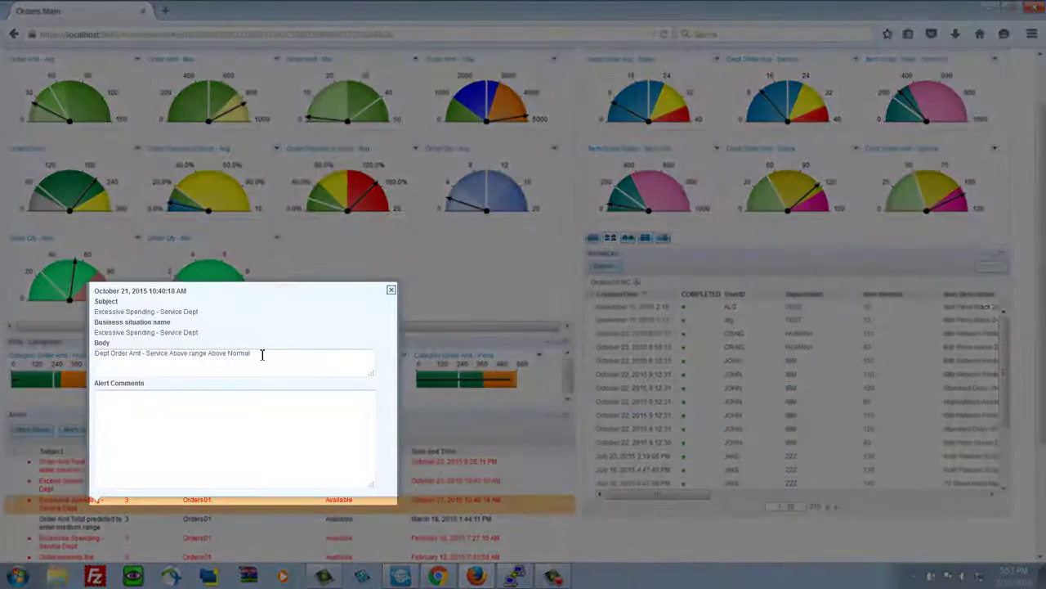
{"action": "left_click_drag", "start_coordinate": [262, 354], "coordinate": [104, 353]}
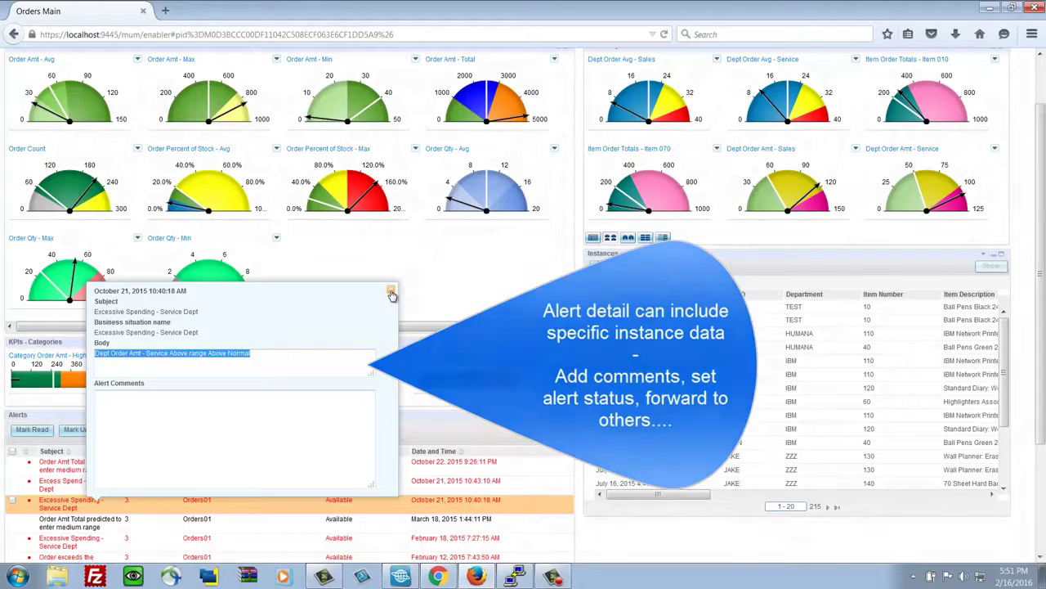
{"action": "left_click", "coordinate": [391, 293]}
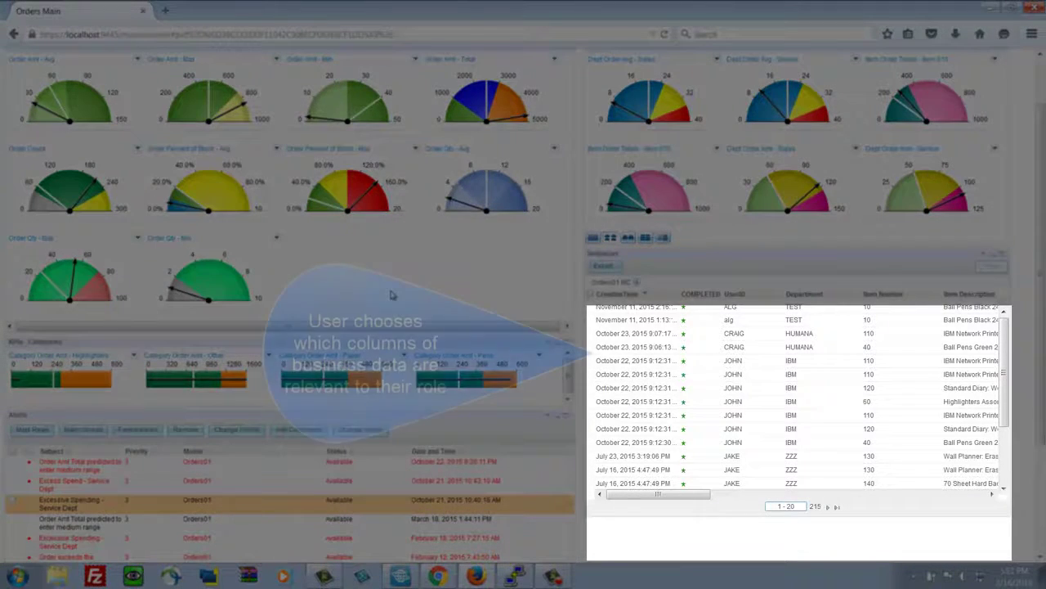
{"action": "scroll", "coordinate": [390, 294], "scroll_direction": "up", "scroll_amount": 2}
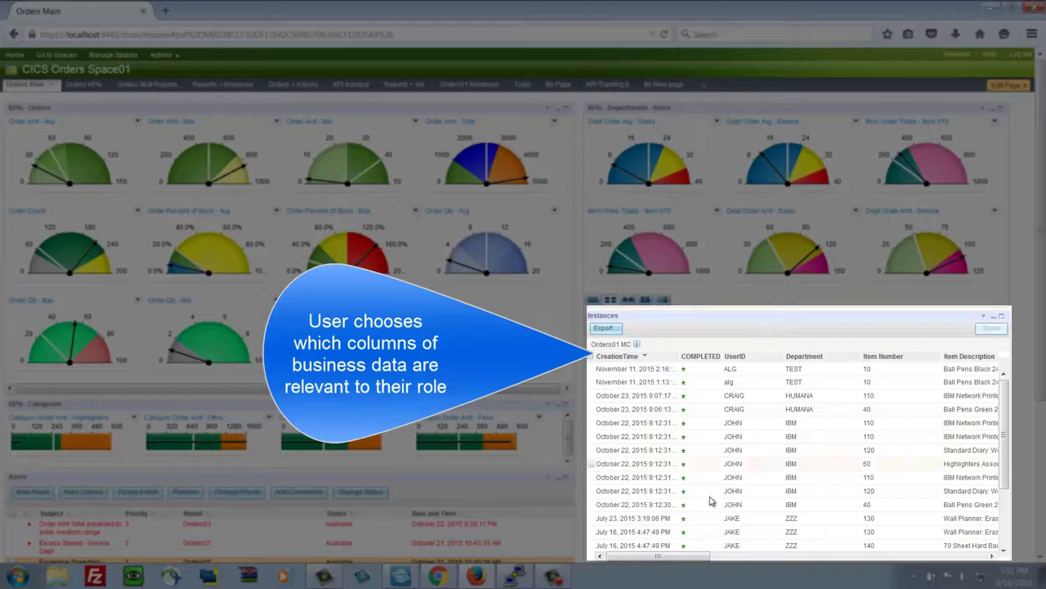
{"action": "left_click_drag", "start_coordinate": [700, 558], "coordinate": [645, 556]}
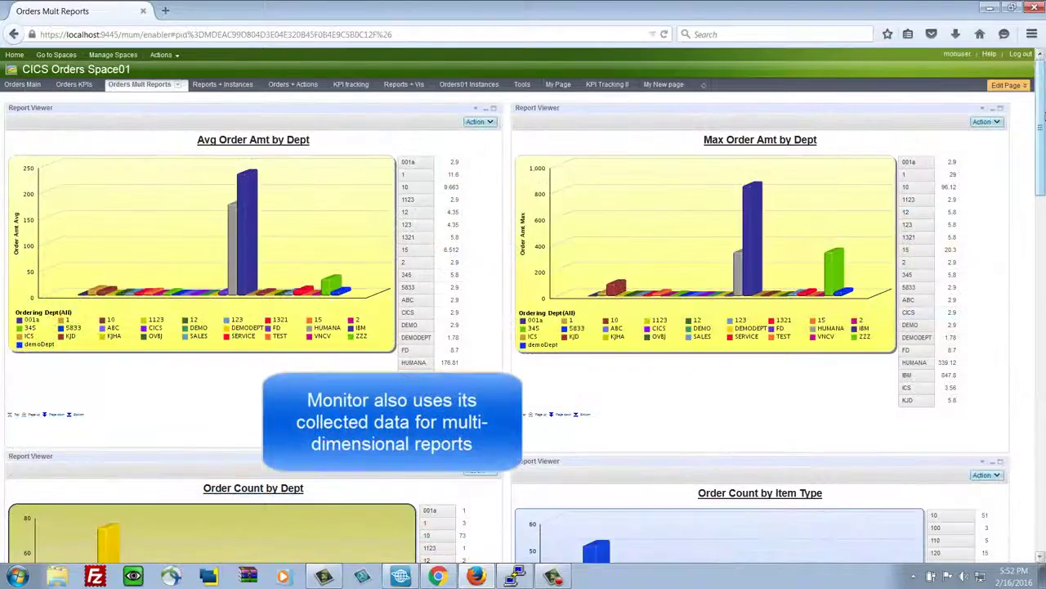
On Orders Mult Reports, drill the Order Amt Total by Dept - Time chart down by Ordering Dept
{"action": "left_click_drag", "start_coordinate": [1043, 117], "coordinate": [1042, 231]}
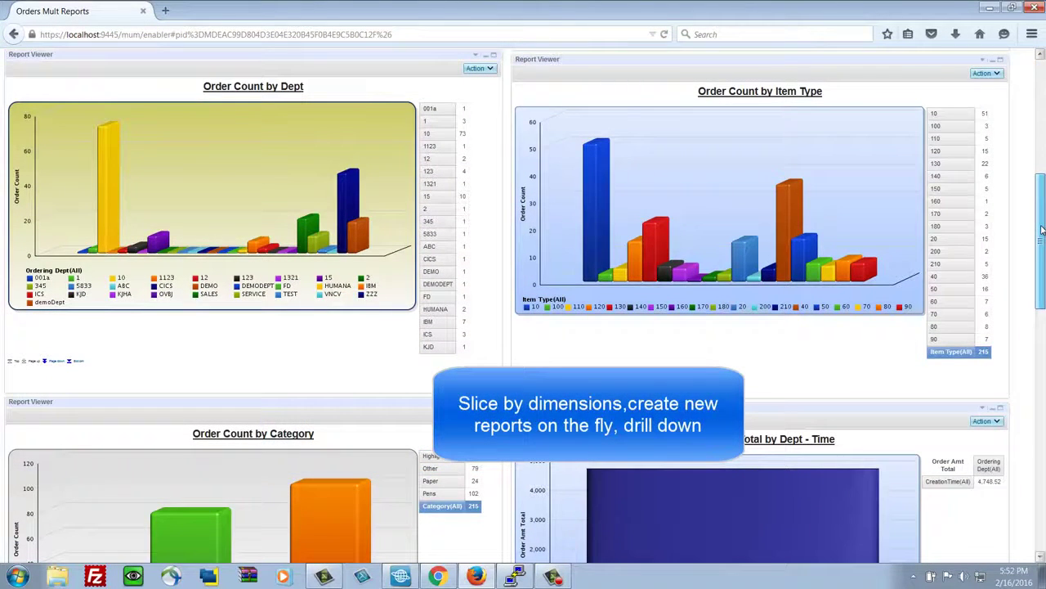
{"action": "left_click_drag", "start_coordinate": [1042, 234], "coordinate": [1042, 327]}
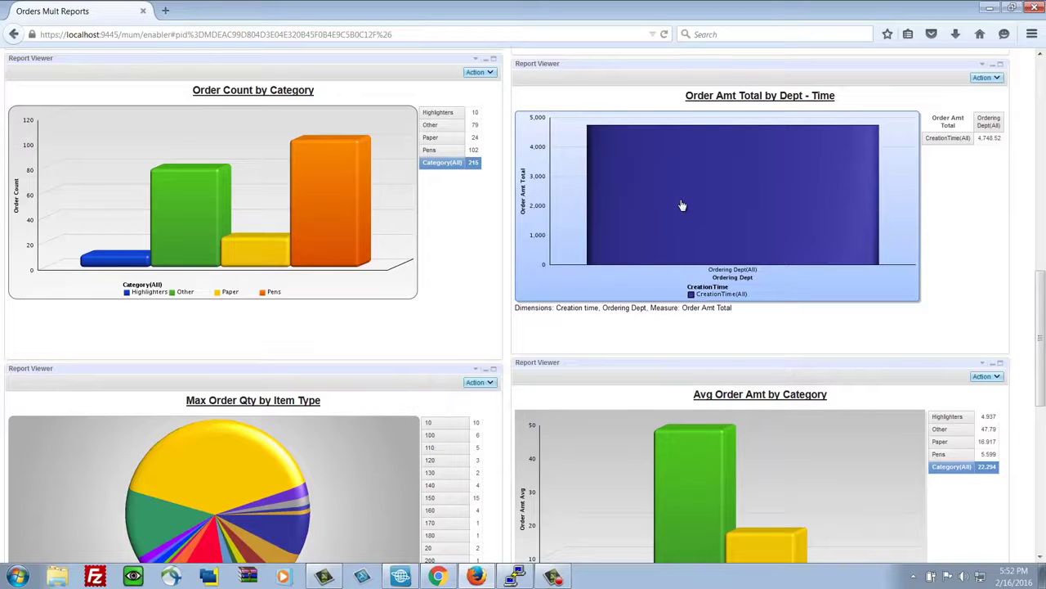
{"action": "left_click", "coordinate": [732, 270]}
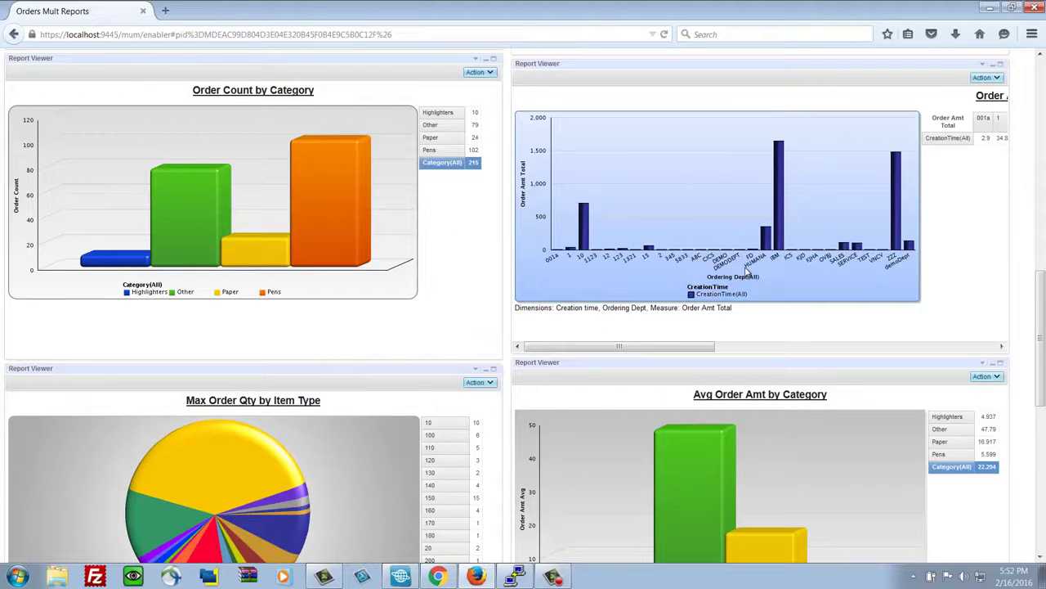
{"action": "left_click_drag", "start_coordinate": [711, 346], "coordinate": [690, 354]}
Refresh the Order Amt Total by Dept - Time report, showing one combined bar of 4,745.52
{"action": "mouse_move", "coordinate": [779, 185]}
{"action": "mouse_move", "coordinate": [584, 229]}
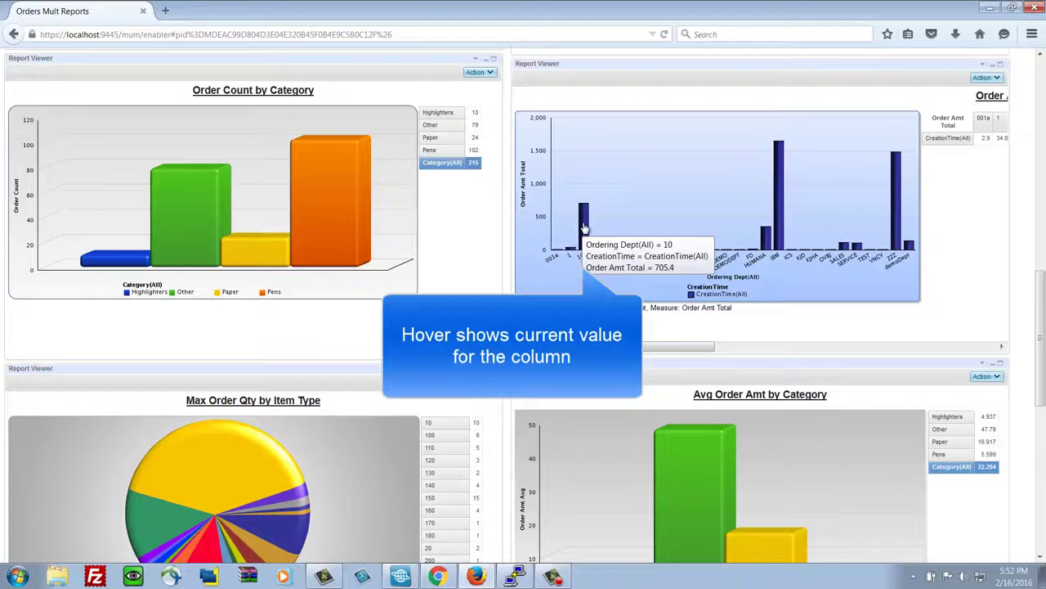
{"action": "left_click", "coordinate": [985, 77]}
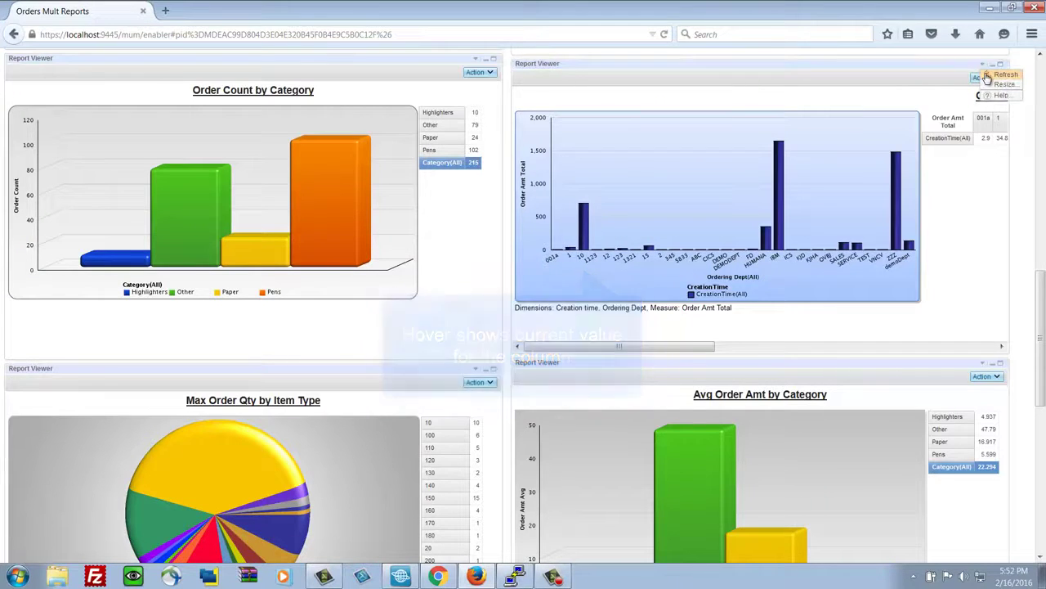
{"action": "left_click", "coordinate": [989, 75]}
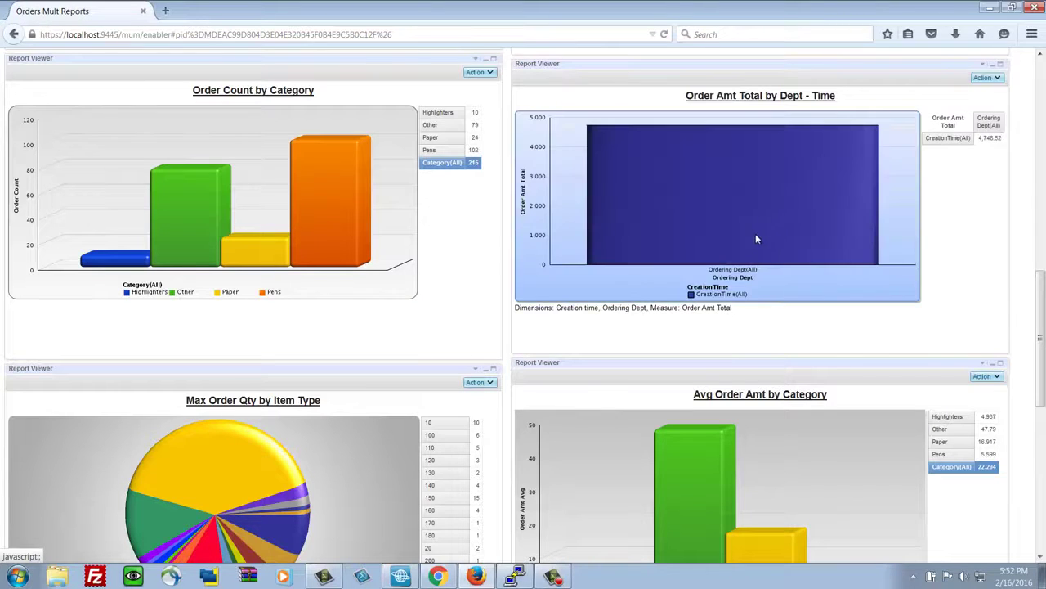
Break order totals down by creation month, drill into July, then drill back up to yearly totals
{"action": "left_click", "coordinate": [740, 296]}
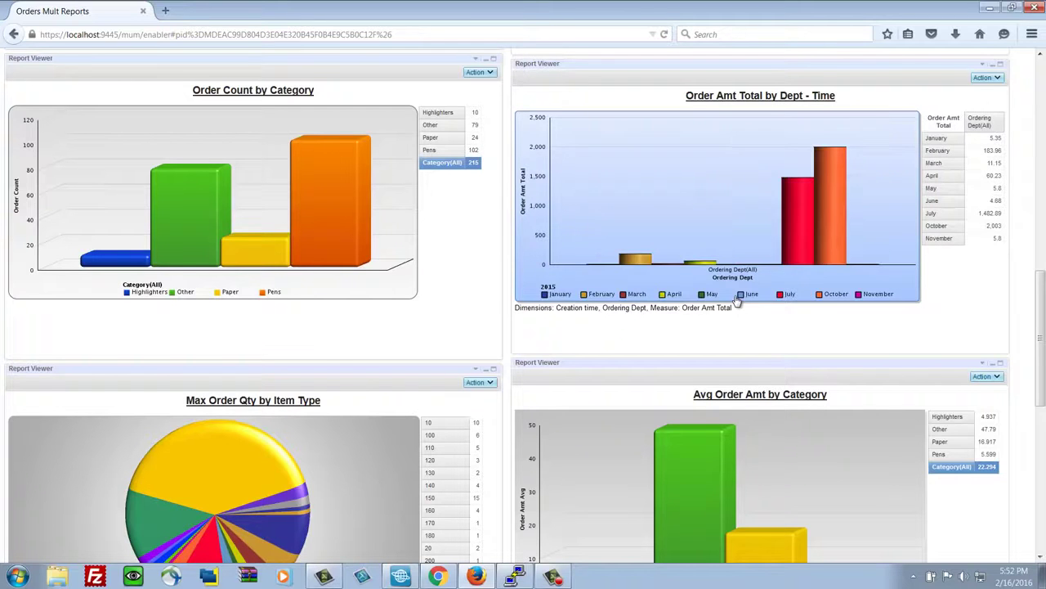
{"action": "left_click", "coordinate": [805, 238]}
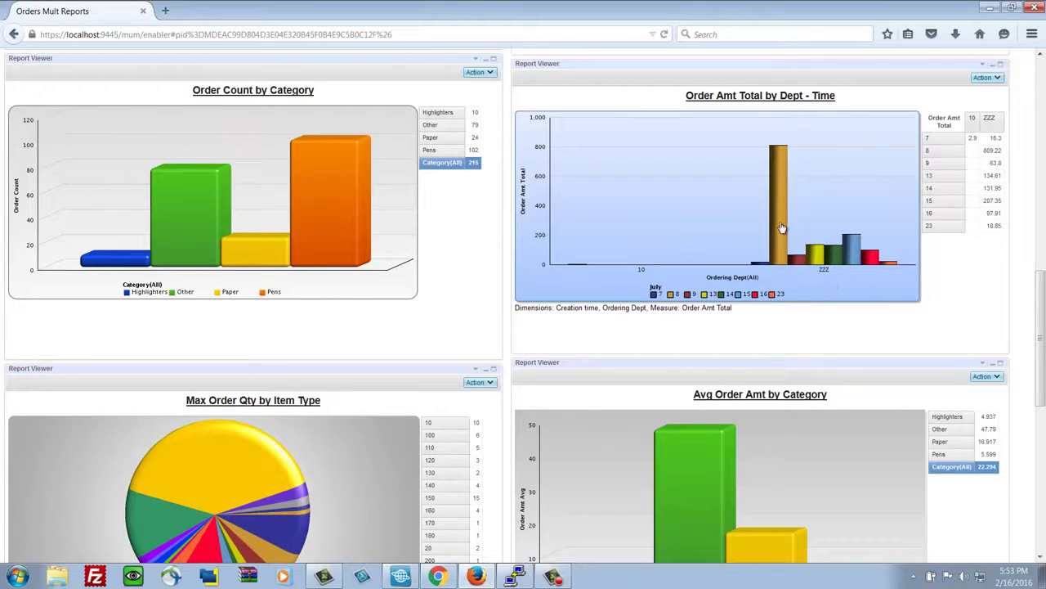
{"action": "right_click", "coordinate": [782, 226]}
{"action": "left_click", "coordinate": [828, 258]}
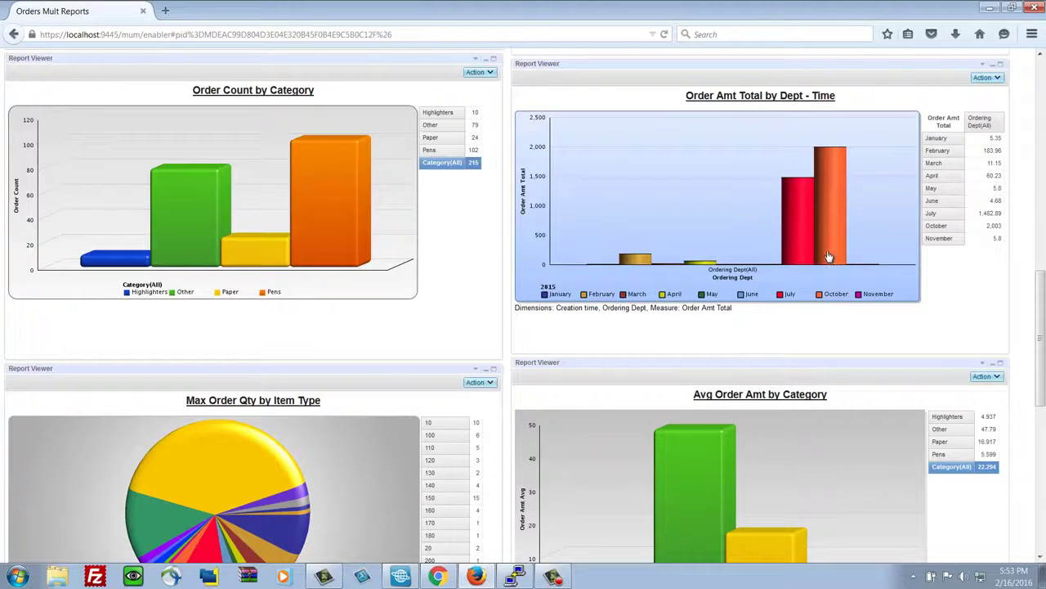
{"action": "right_click", "coordinate": [799, 205]}
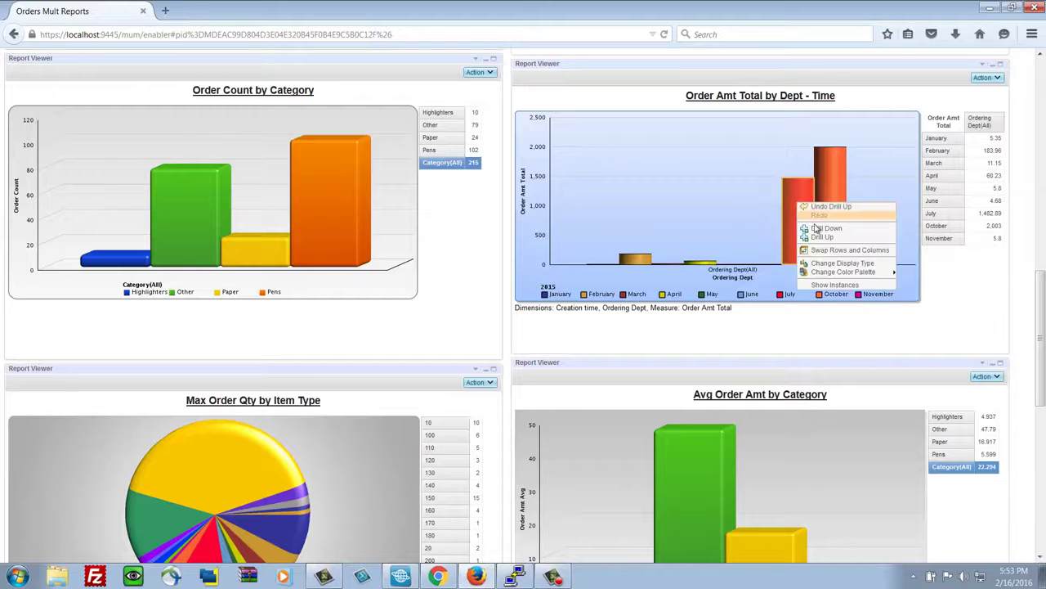
{"action": "left_click", "coordinate": [820, 230]}
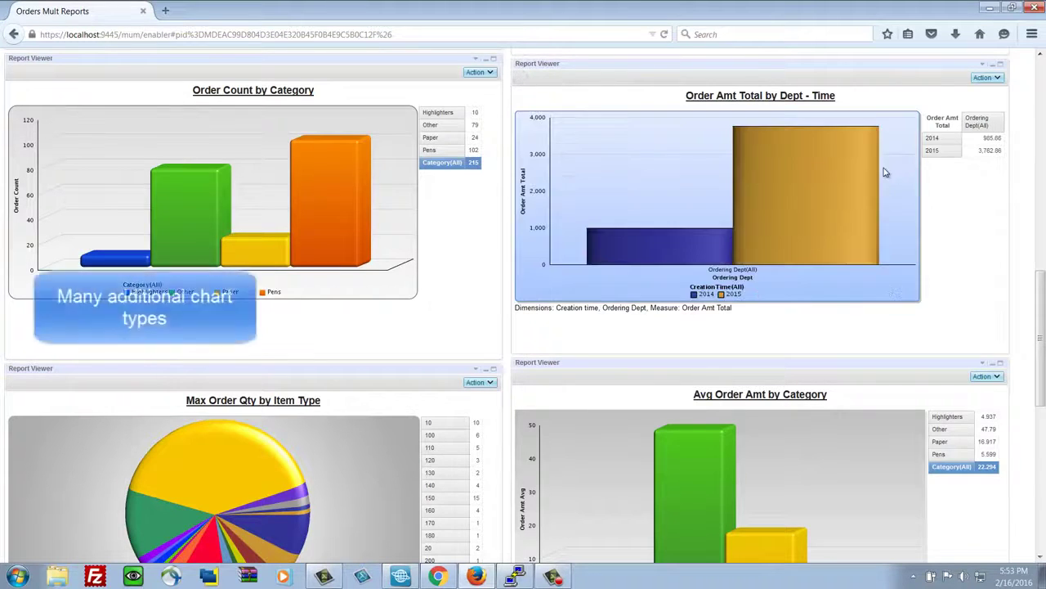
Scroll down through the remaining reports on the page
{"action": "scroll", "coordinate": [889, 239], "scroll_direction": "down", "scroll_amount": 5}
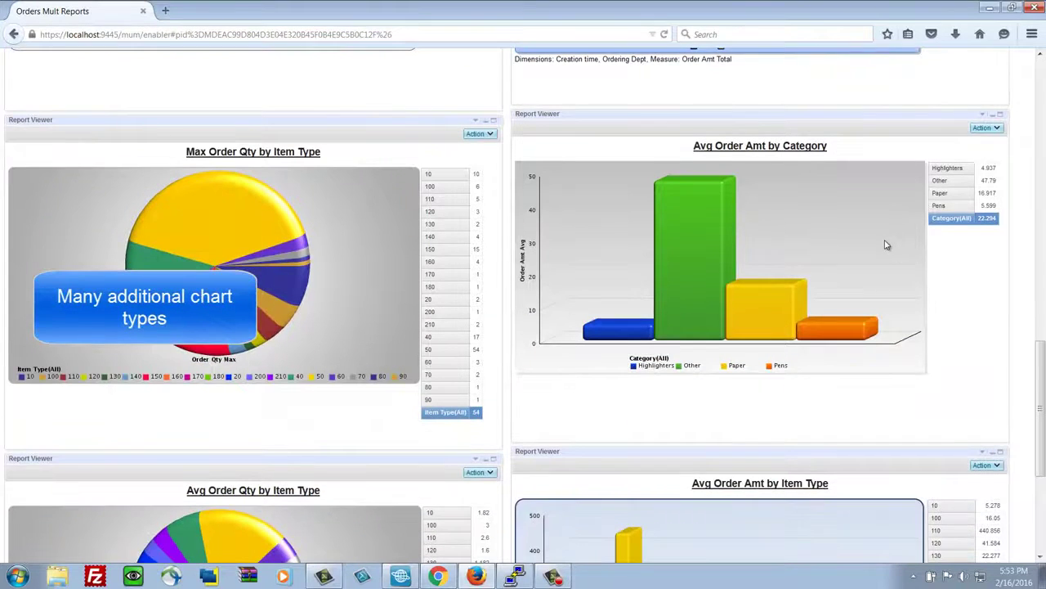
{"action": "scroll", "coordinate": [887, 245], "scroll_direction": "down", "scroll_amount": 1}
{"action": "scroll", "coordinate": [887, 245], "scroll_direction": "down", "scroll_amount": 1}
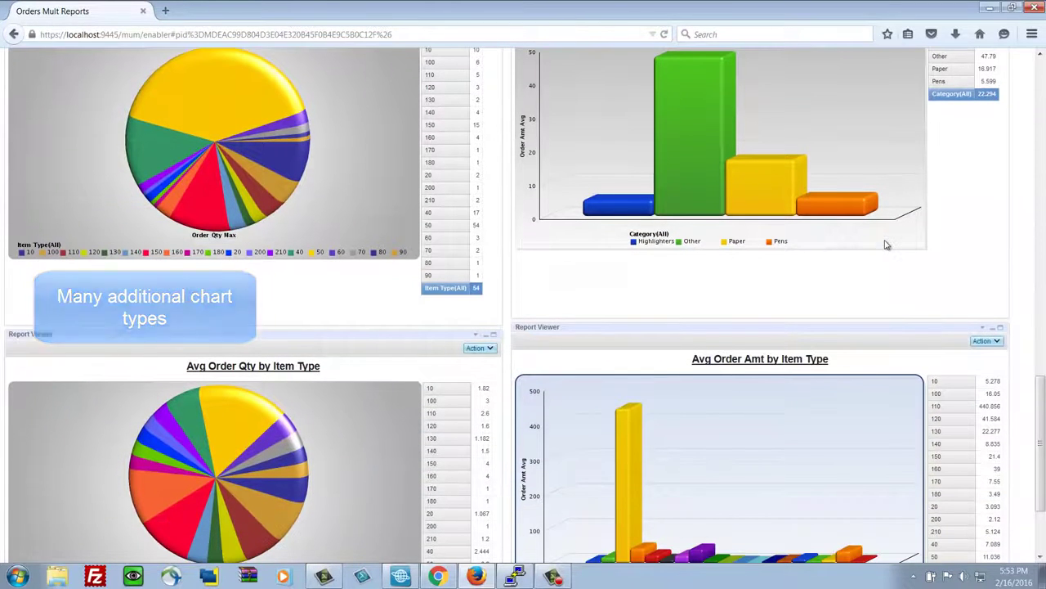
{"action": "scroll", "coordinate": [887, 245], "scroll_direction": "down", "scroll_amount": 3}
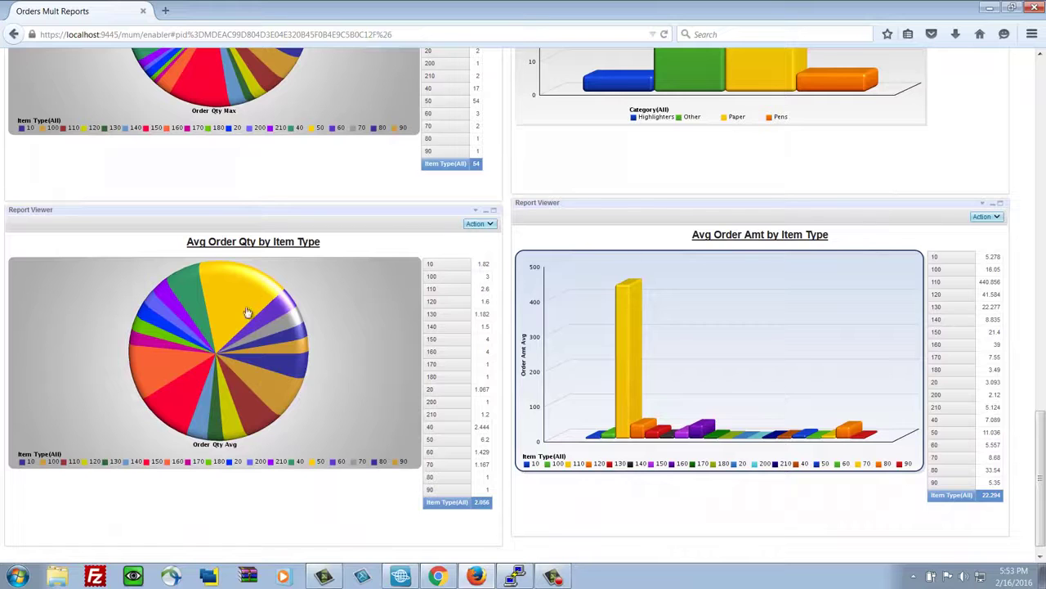
{"action": "mouse_move", "coordinate": [273, 315]}
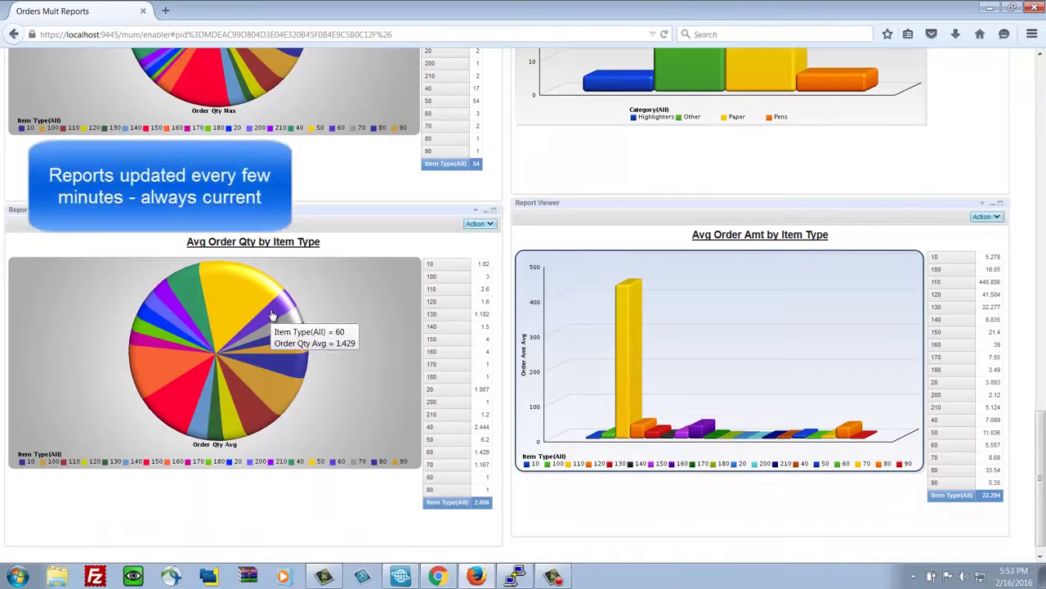
{"action": "mouse_move", "coordinate": [238, 311]}
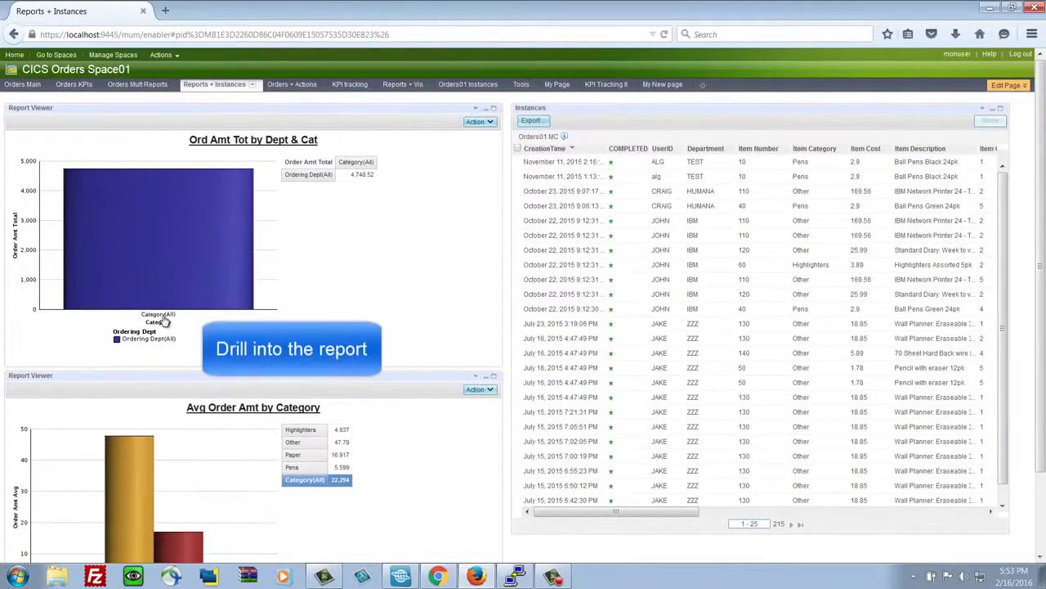
Drill the order total chart down by Category and show the instances for the Pens bar
{"action": "left_click", "coordinate": [160, 315]}
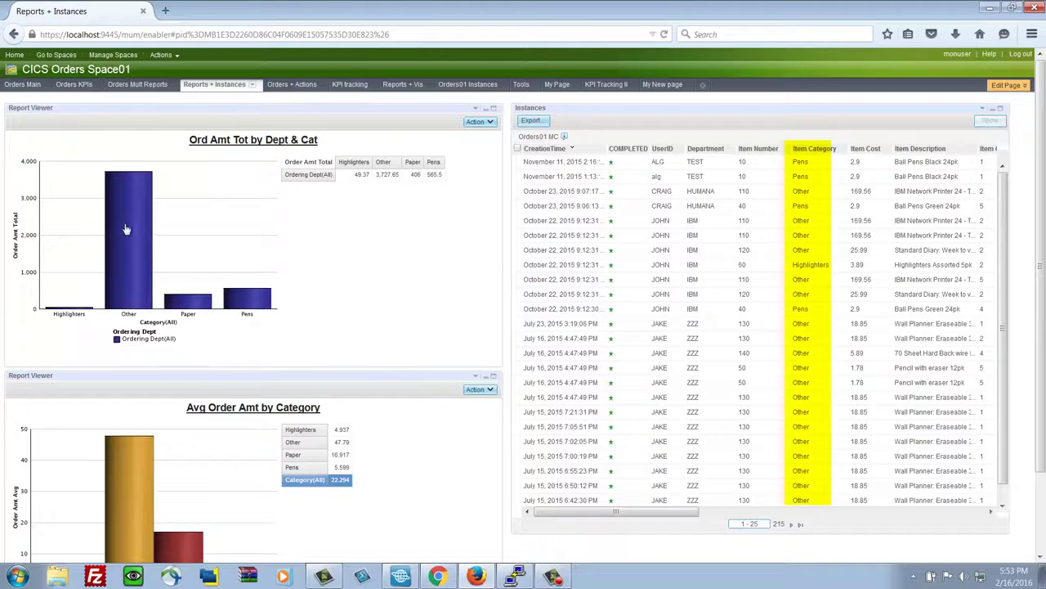
{"action": "right_click", "coordinate": [246, 304]}
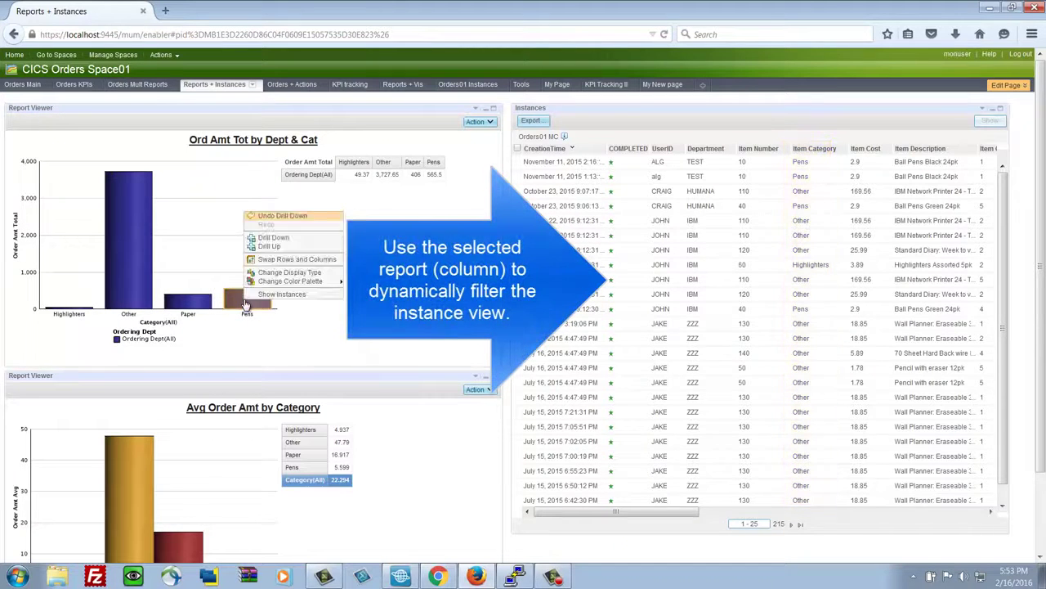
{"action": "left_click", "coordinate": [273, 294]}
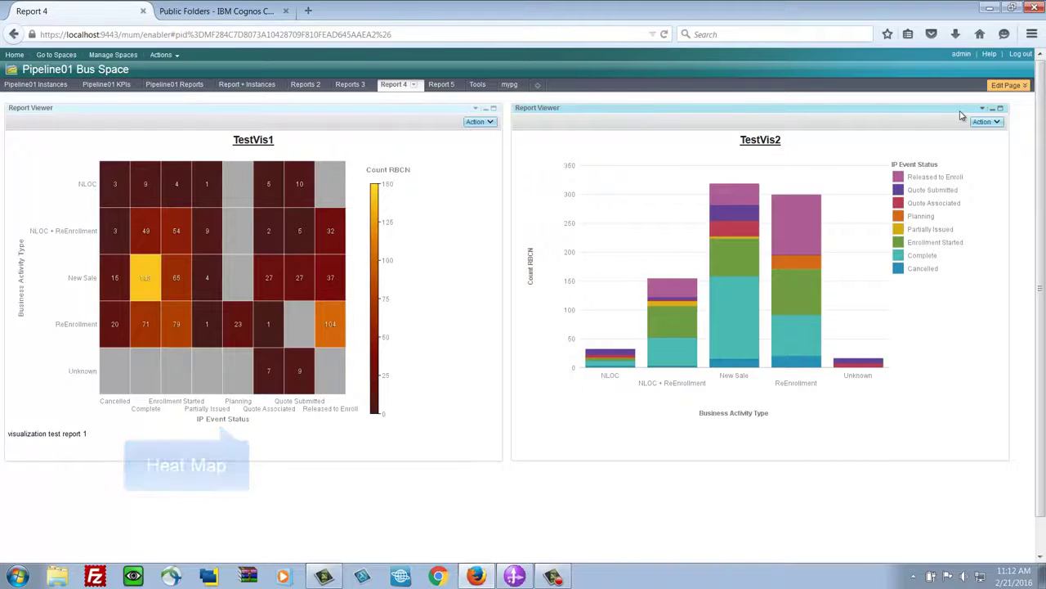
Switch to the Report 5 page of the Pipeline01 Bus Space
{"action": "left_click", "coordinate": [442, 85]}
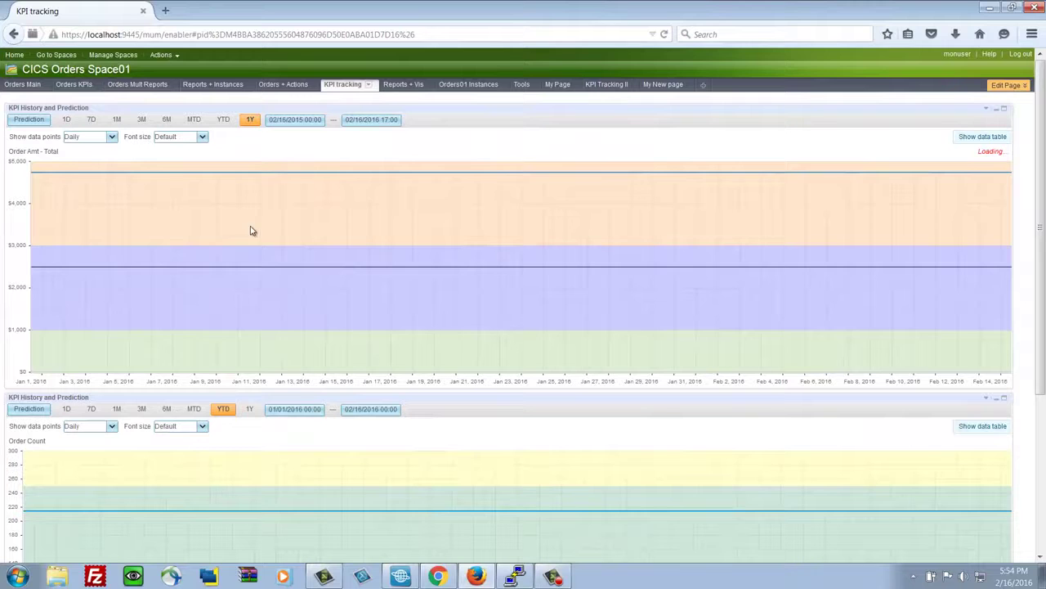
Set the Order Count KPI History and Prediction chart to the 1Y range
{"action": "left_click", "coordinate": [251, 409]}
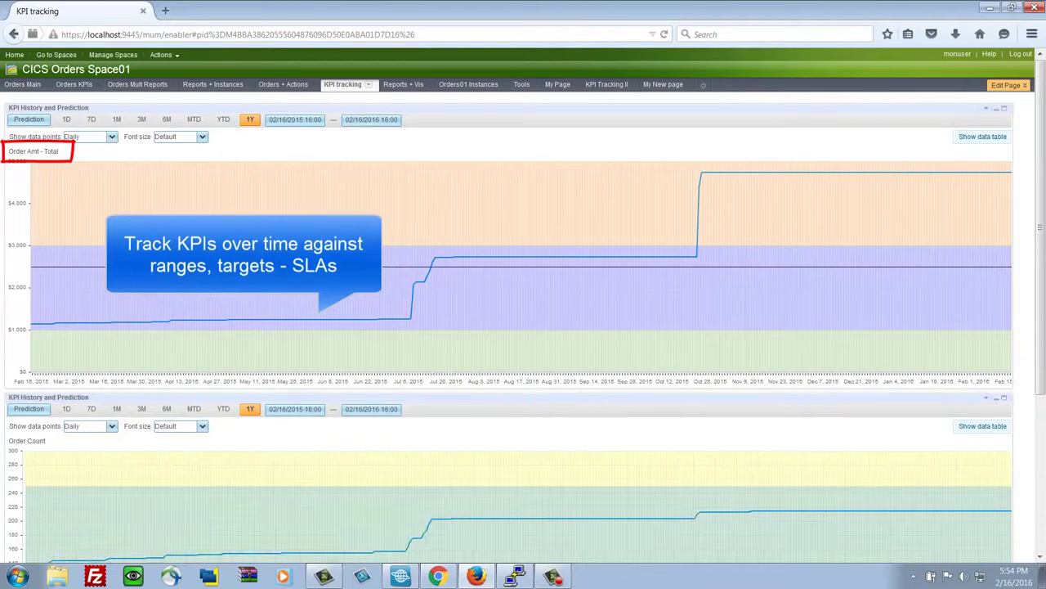
{"action": "mouse_move", "coordinate": [35, 328]}
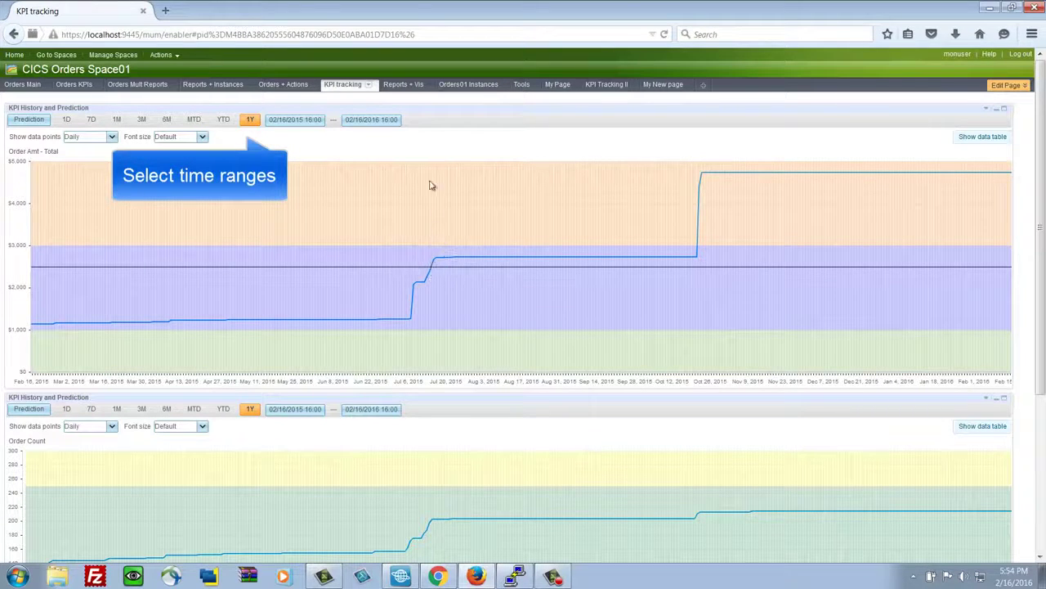
Limit the Order Amt - Total chart to the last six months (6M), leaving the start date unchanged
{"action": "left_click", "coordinate": [308, 121]}
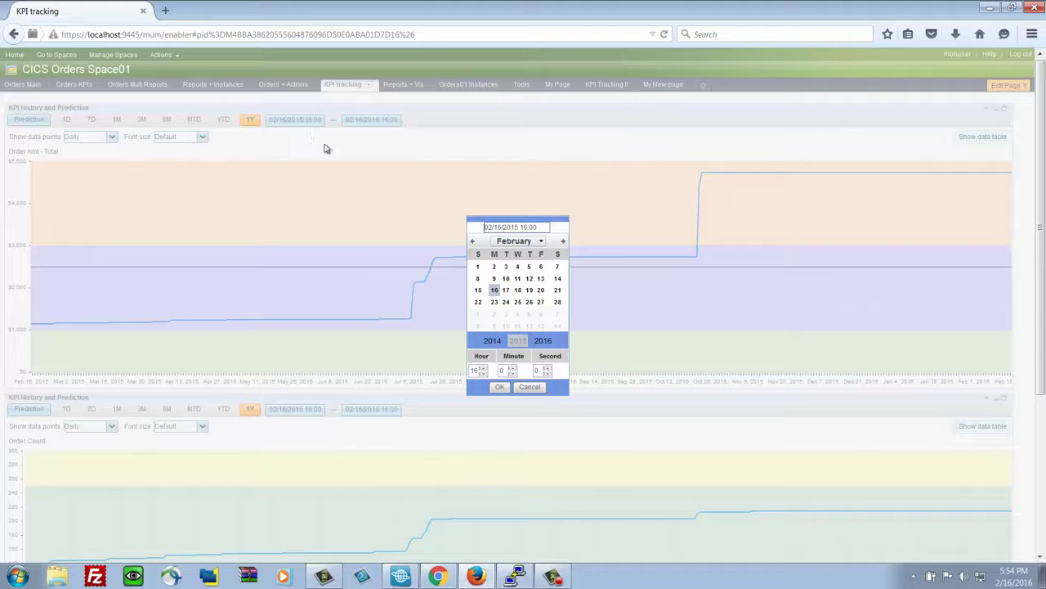
{"action": "left_click", "coordinate": [537, 390]}
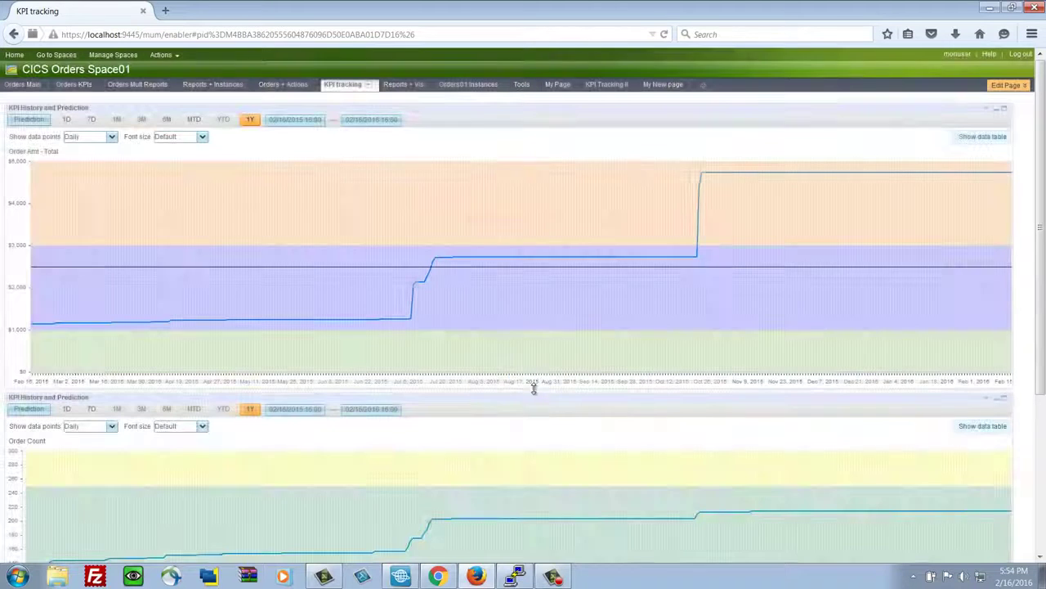
{"action": "left_click", "coordinate": [168, 120]}
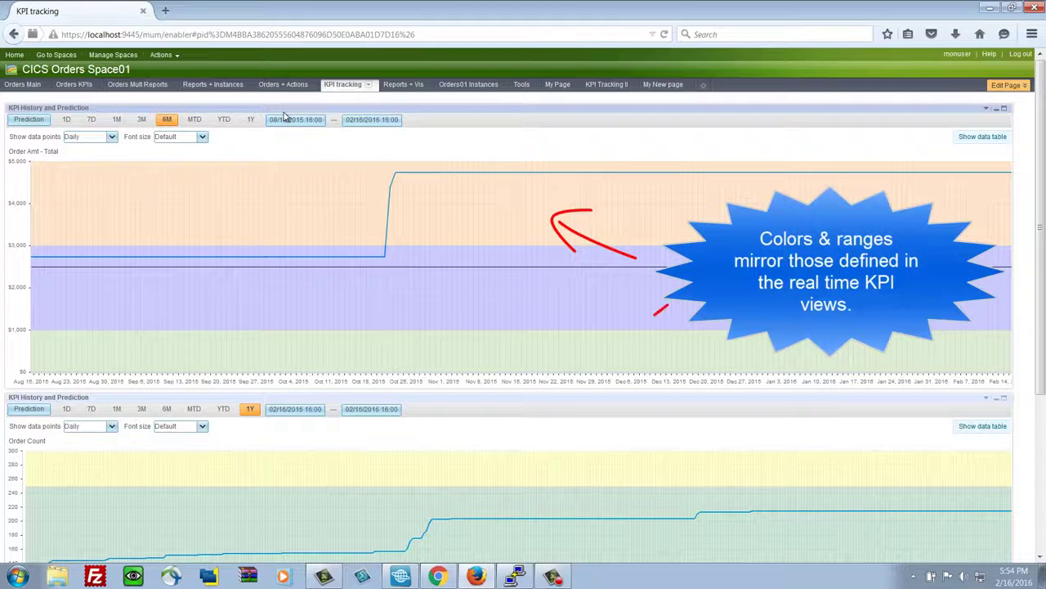
Plot the Order Count history with Weekly data points instead of daily
{"action": "mouse_move", "coordinate": [394, 251]}
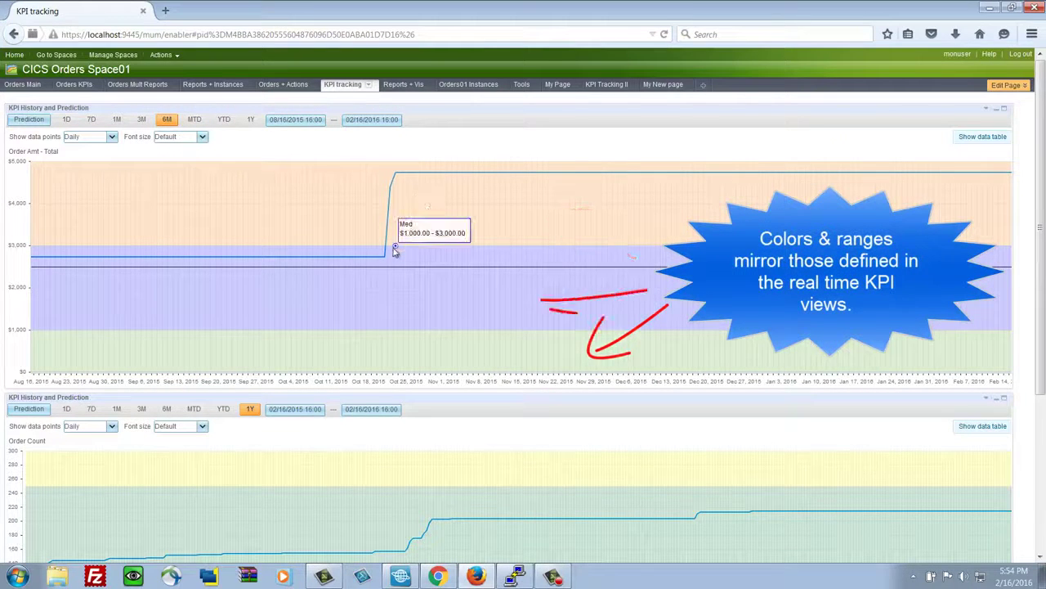
{"action": "mouse_move", "coordinate": [399, 334]}
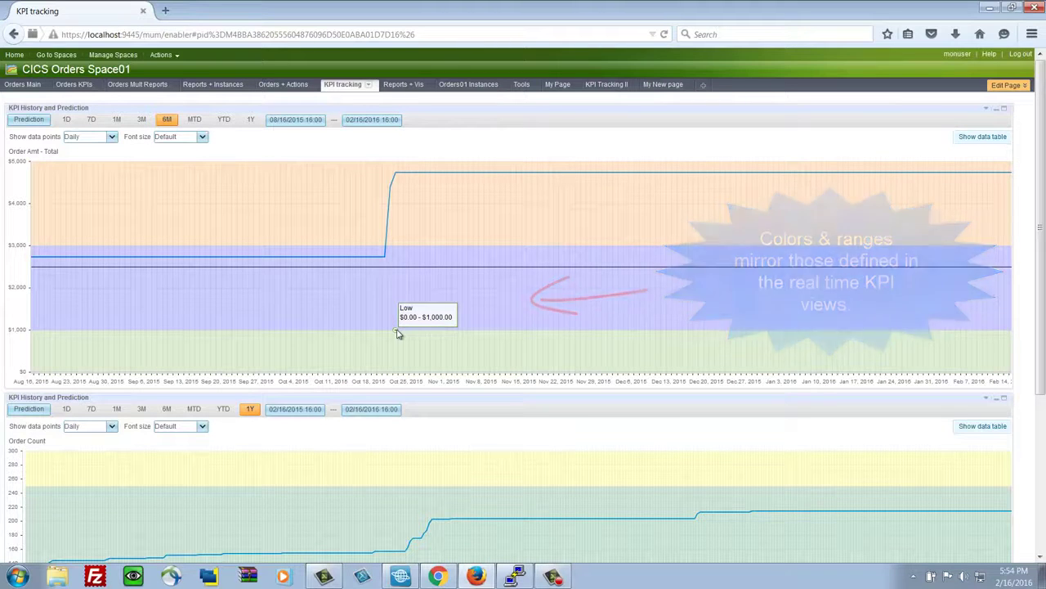
{"action": "mouse_move", "coordinate": [407, 167]}
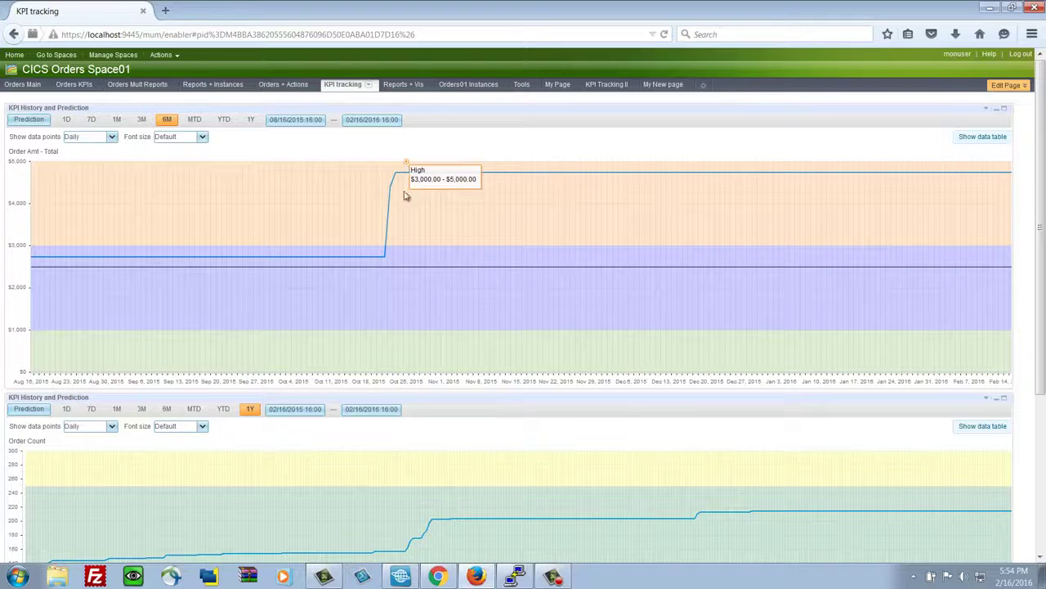
{"action": "scroll", "coordinate": [380, 360], "scroll_direction": "down", "scroll_amount": 4}
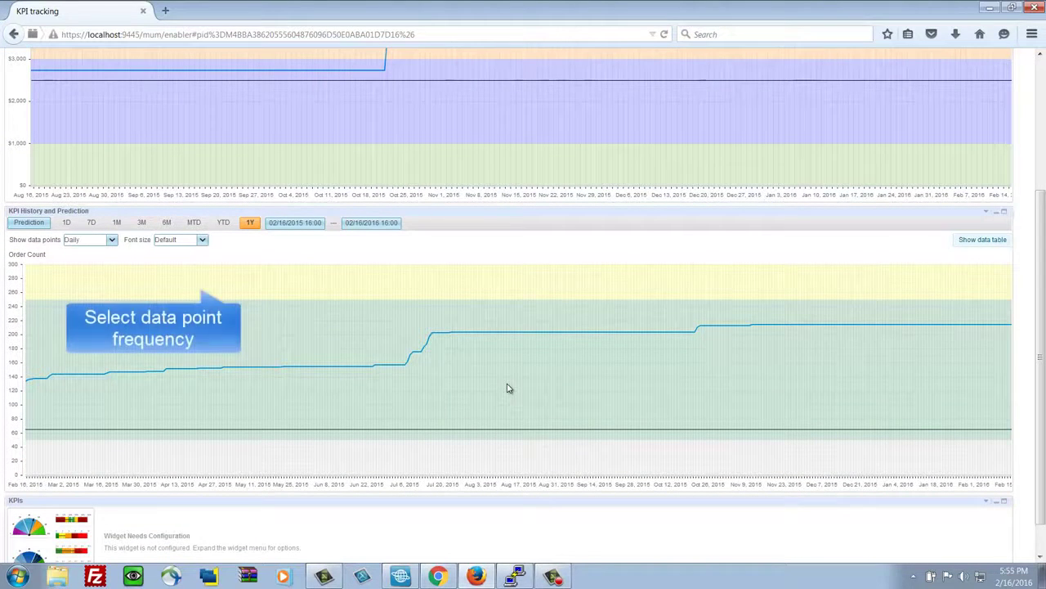
{"action": "left_click", "coordinate": [114, 244]}
{"action": "left_click", "coordinate": [97, 270]}
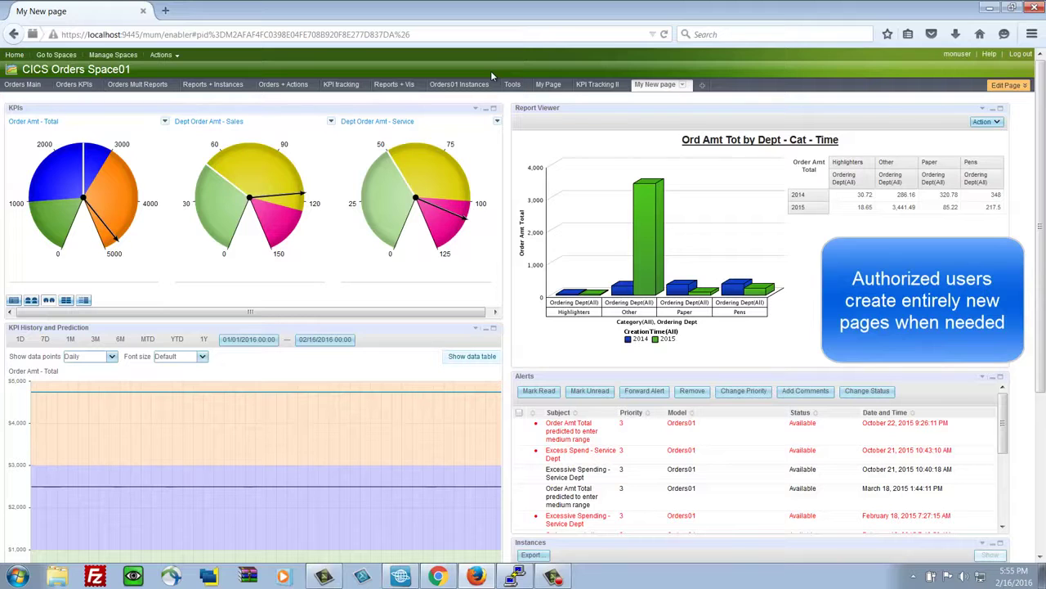
Switch to the My New page tab in CICS Orders Space01
{"action": "left_click", "coordinate": [549, 84]}
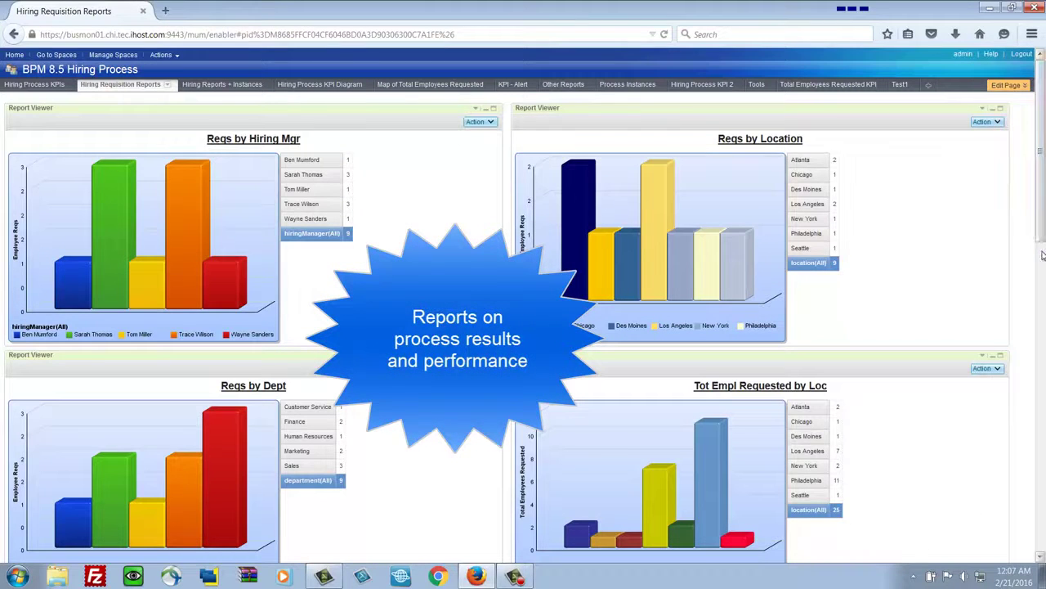
Scroll down through the Hiring Requisition Reports charts
{"action": "left_click_drag", "start_coordinate": [1043, 256], "coordinate": [1041, 441]}
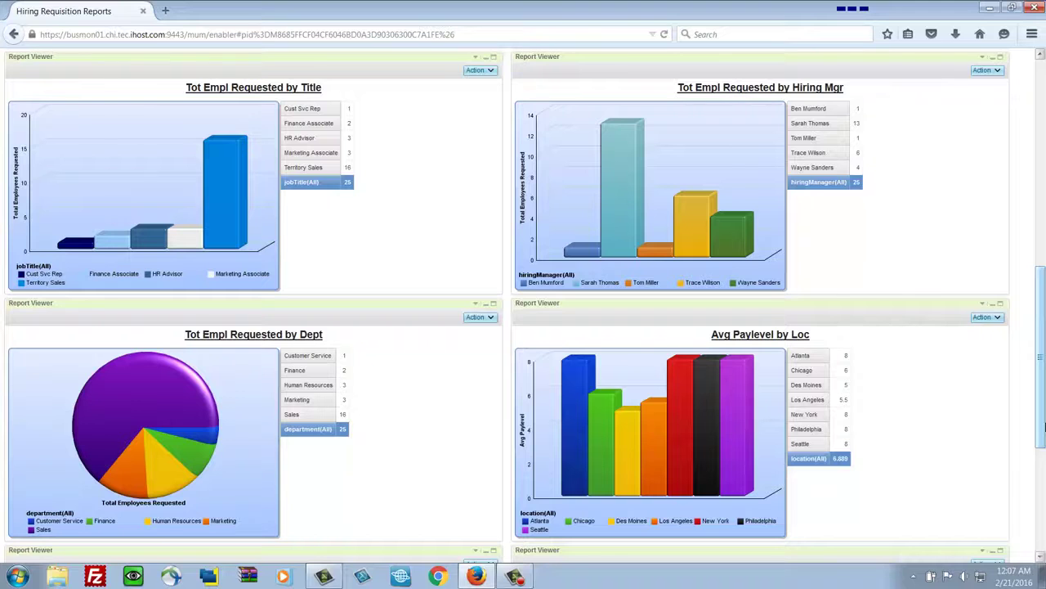
{"action": "left_click_drag", "start_coordinate": [1044, 425], "coordinate": [1043, 521]}
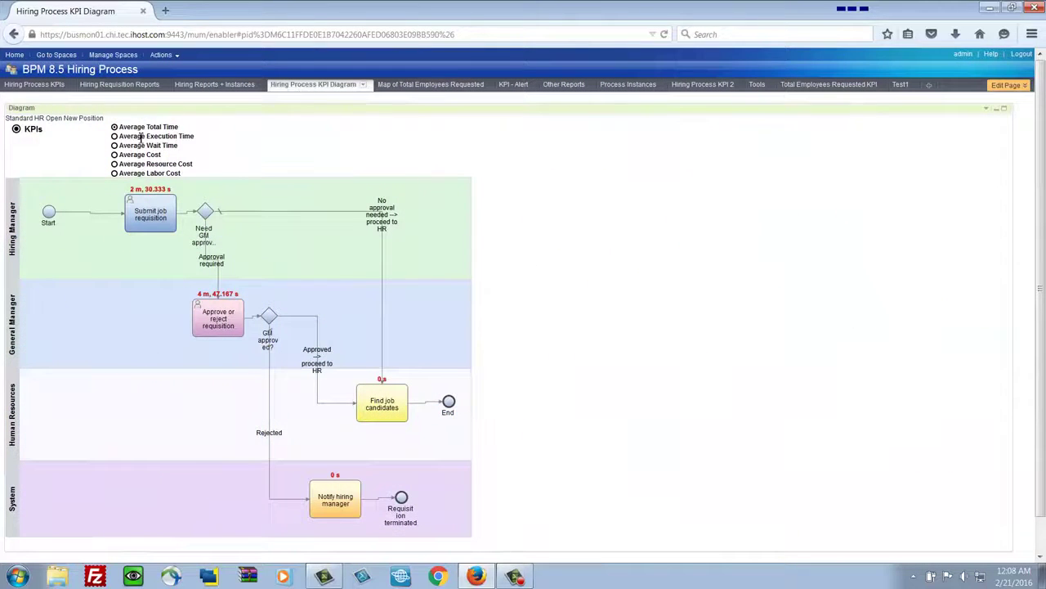
Cycle the diagram through Execution, Wait, Cost, Resource Cost and Total Time, then view the employees map and KPI-Alert pages
{"action": "left_click", "coordinate": [114, 137]}
{"action": "left_click", "coordinate": [114, 146]}
{"action": "left_click", "coordinate": [115, 154]}
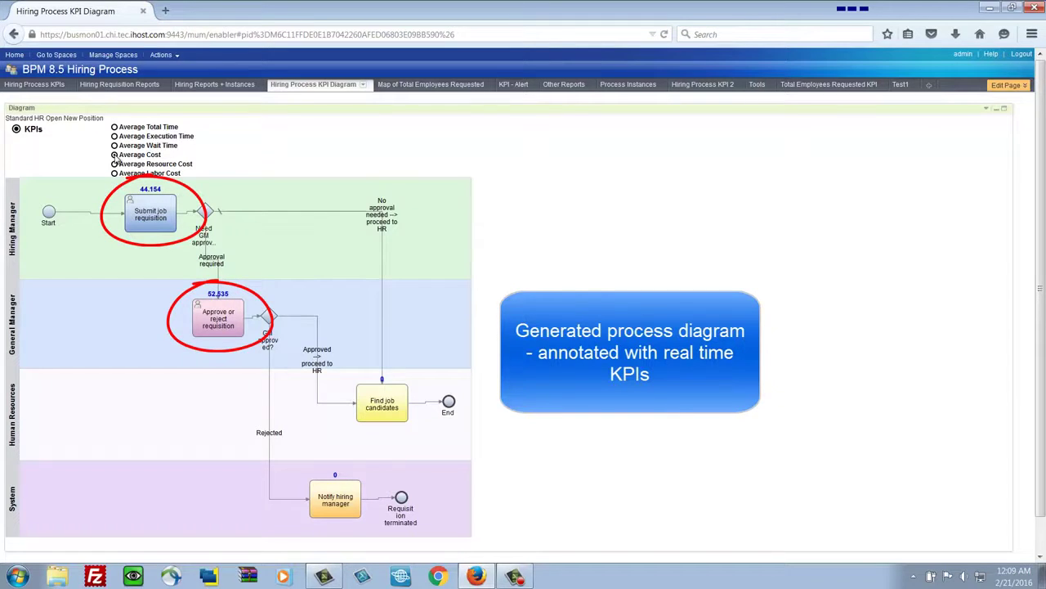
{"action": "left_click", "coordinate": [114, 163]}
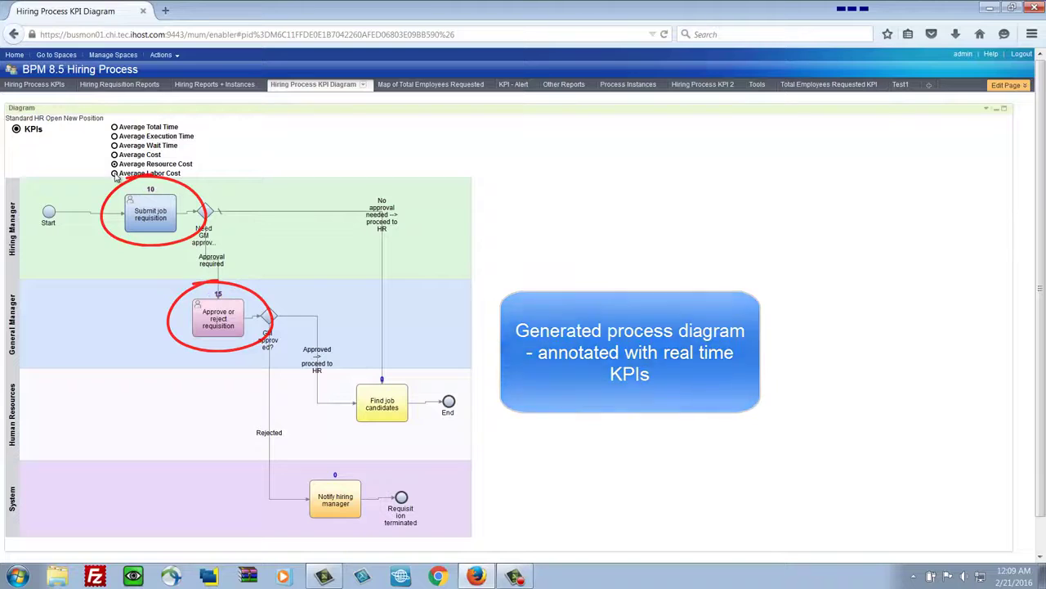
{"action": "left_click", "coordinate": [115, 127]}
{"action": "left_click", "coordinate": [482, 87]}
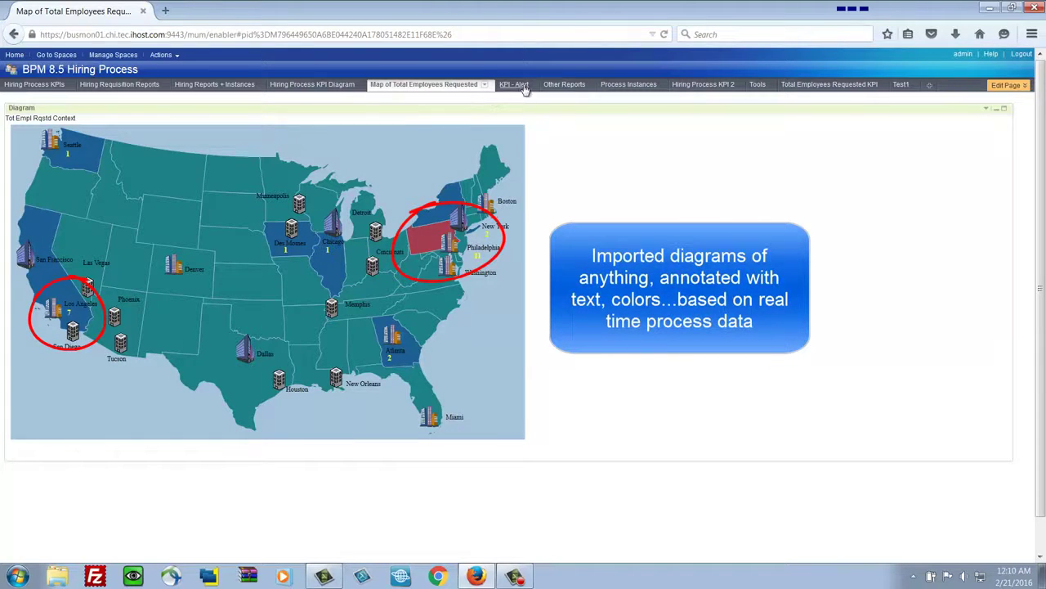
{"action": "left_click", "coordinate": [515, 85]}
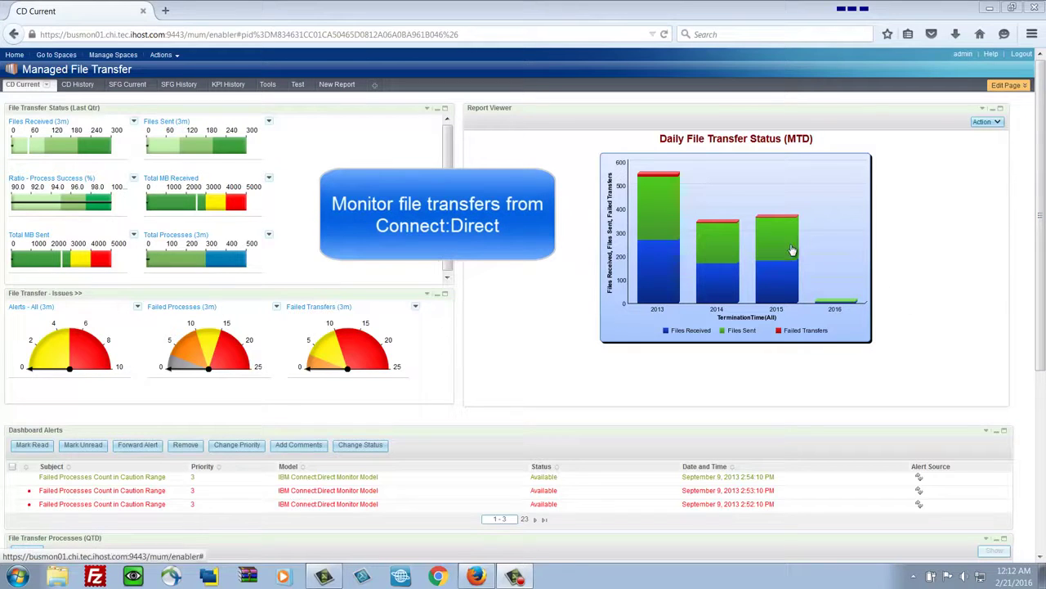
Drill the 2015 bar of Daily File Transfer Status down into monthly bars
{"action": "mouse_move", "coordinate": [792, 249]}
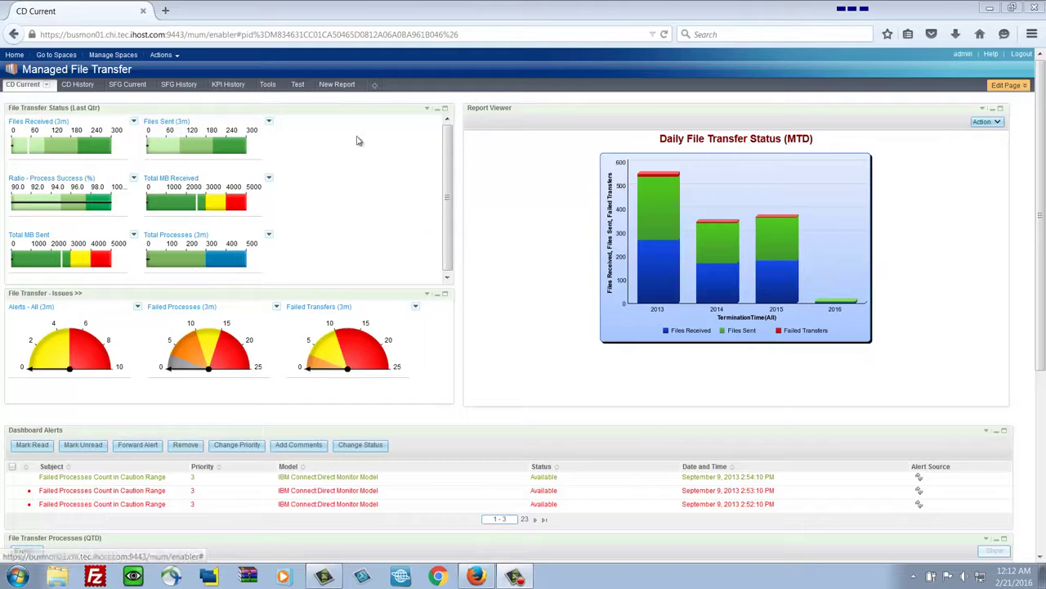
{"action": "mouse_move", "coordinate": [149, 147]}
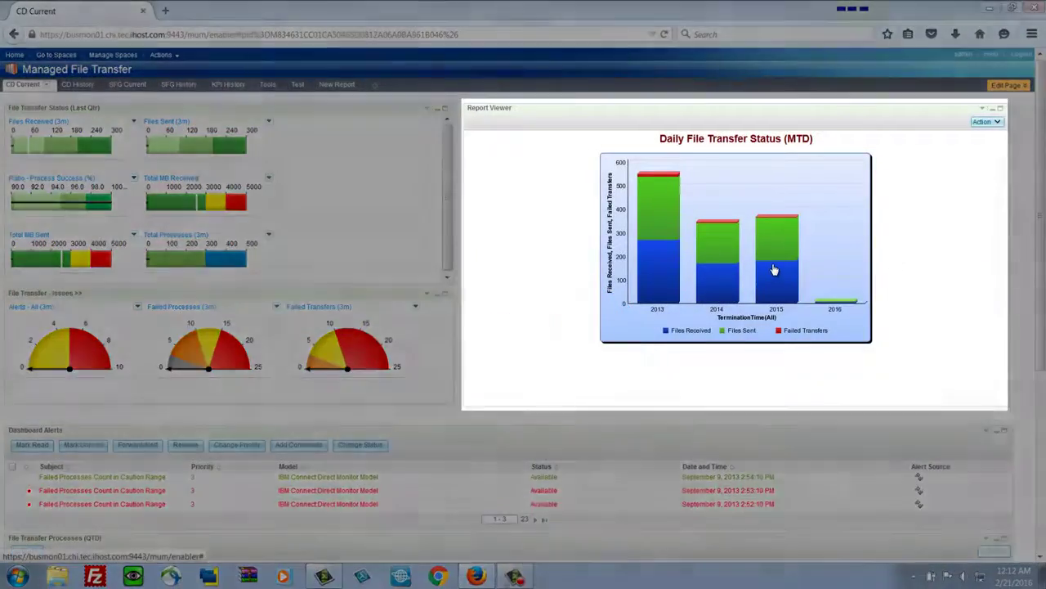
{"action": "right_click", "coordinate": [773, 271]}
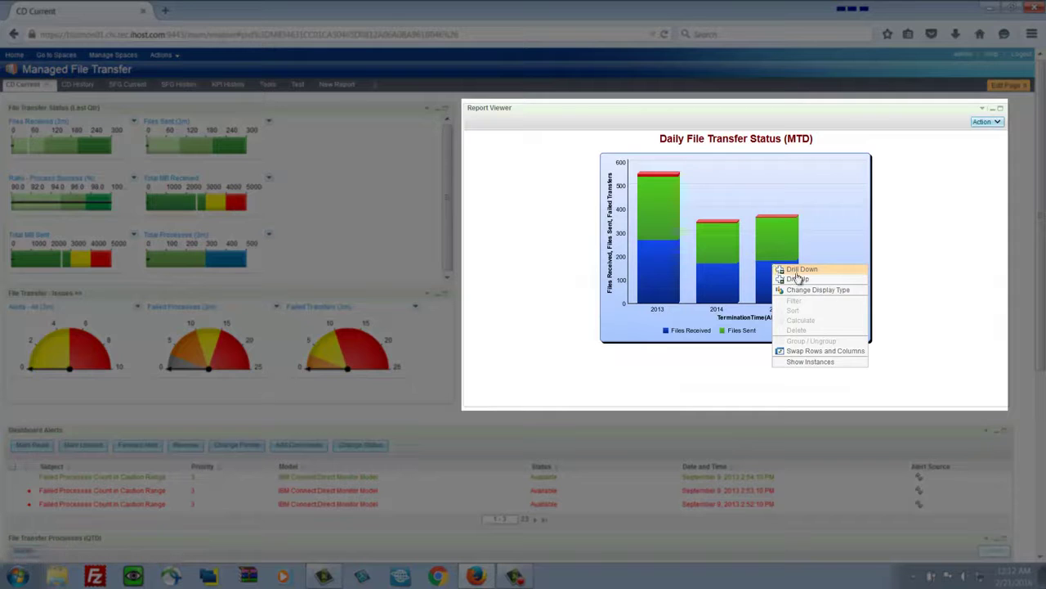
{"action": "left_click", "coordinate": [800, 279]}
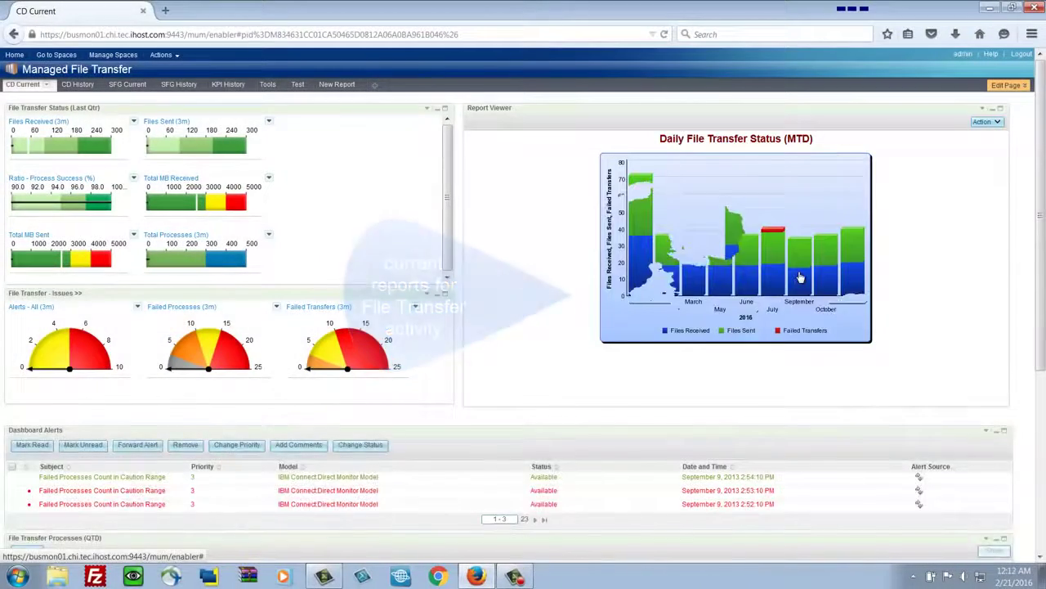
{"action": "left_click_drag", "start_coordinate": [1034, 336], "coordinate": [1031, 465]}
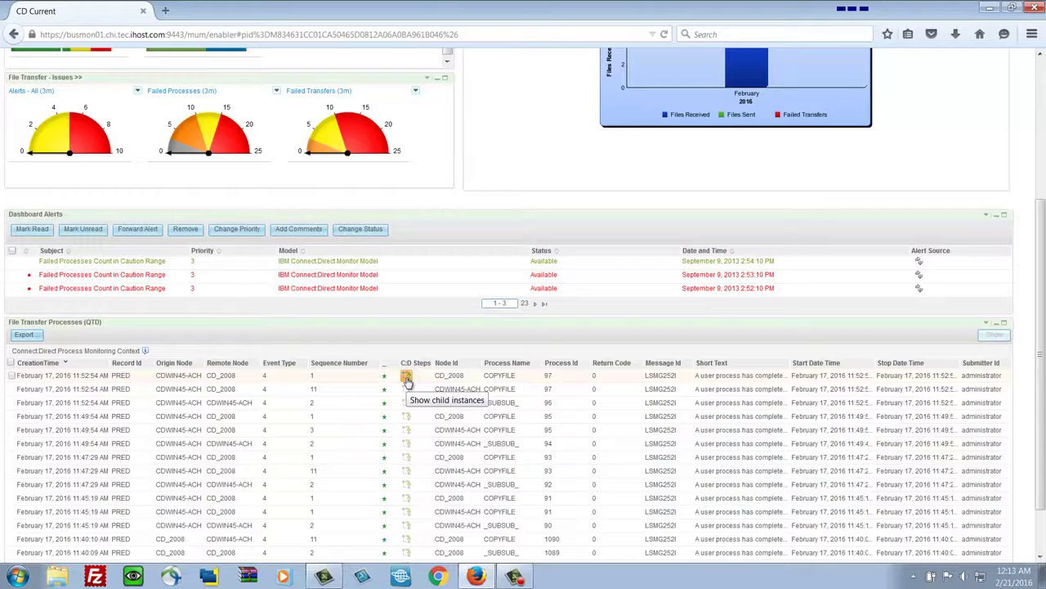
Drill into the first File Transfer Process's C:D Steps and select the COPYFILE step record
{"action": "scroll", "coordinate": [407, 382], "scroll_direction": "down", "scroll_amount": 2}
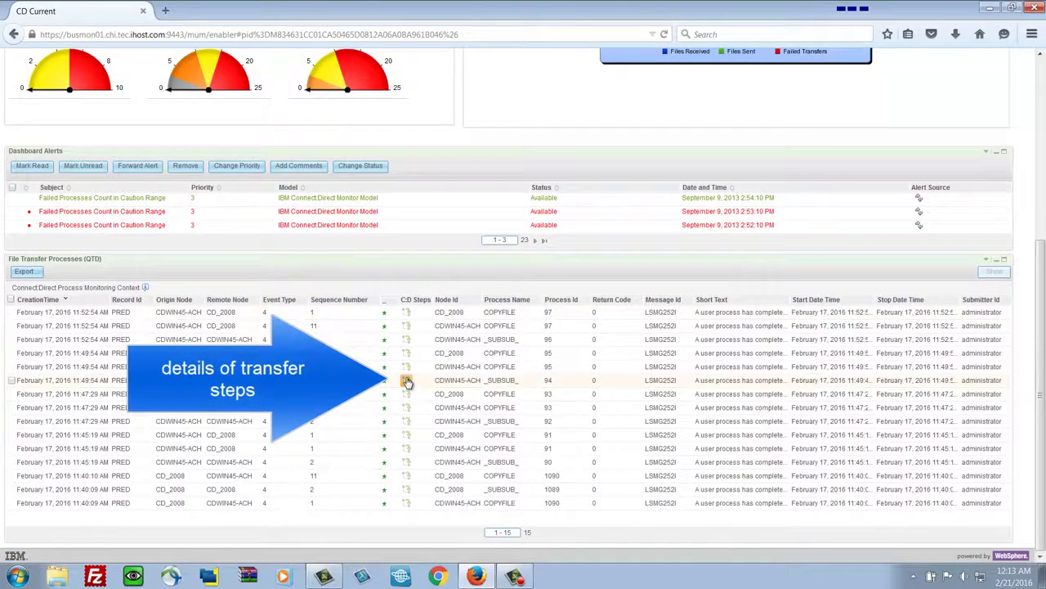
{"action": "left_click", "coordinate": [406, 381]}
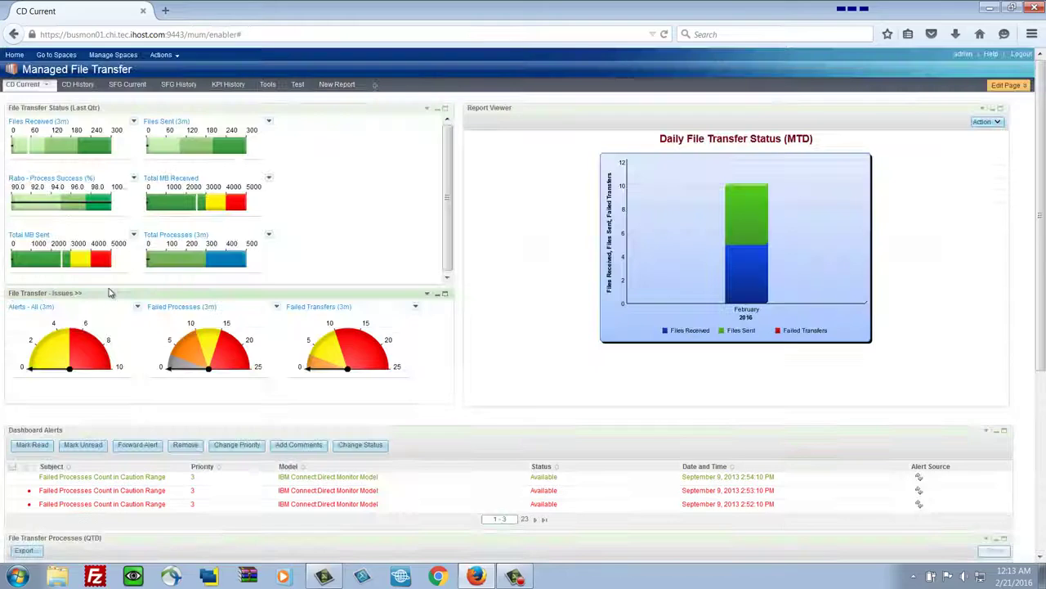
{"action": "scroll", "coordinate": [110, 293], "scroll_direction": "down", "scroll_amount": 3}
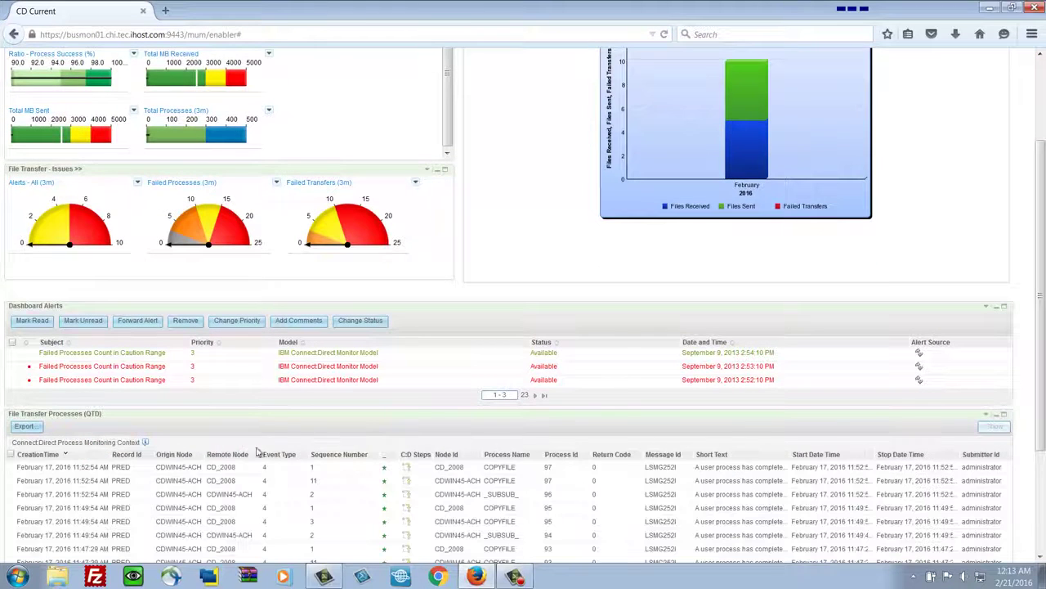
{"action": "left_click", "coordinate": [405, 469]}
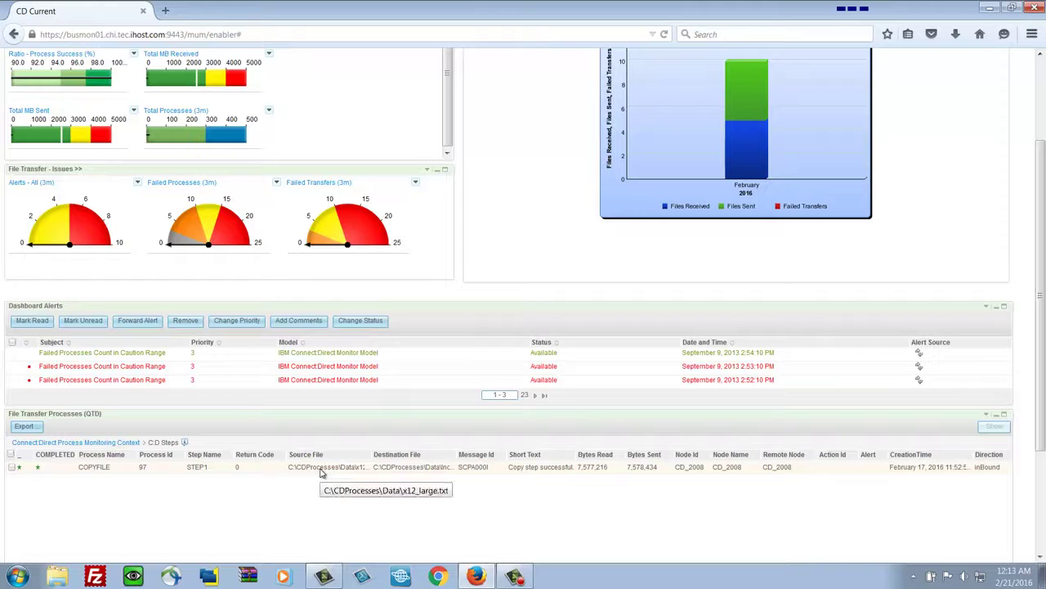
{"action": "left_click", "coordinate": [322, 472]}
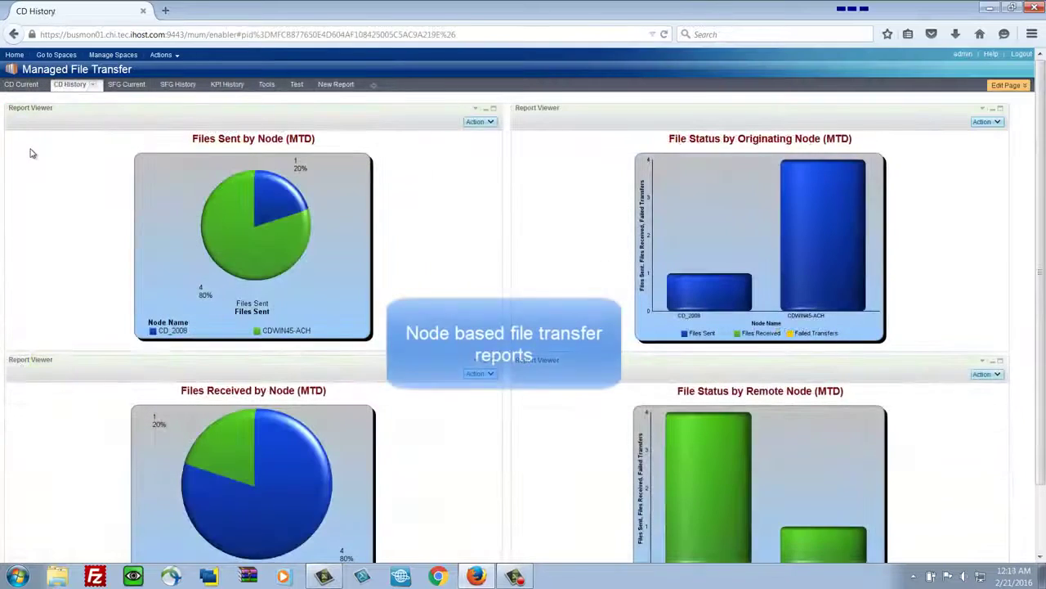
{"action": "scroll", "coordinate": [30, 155], "scroll_direction": "down", "scroll_amount": 2}
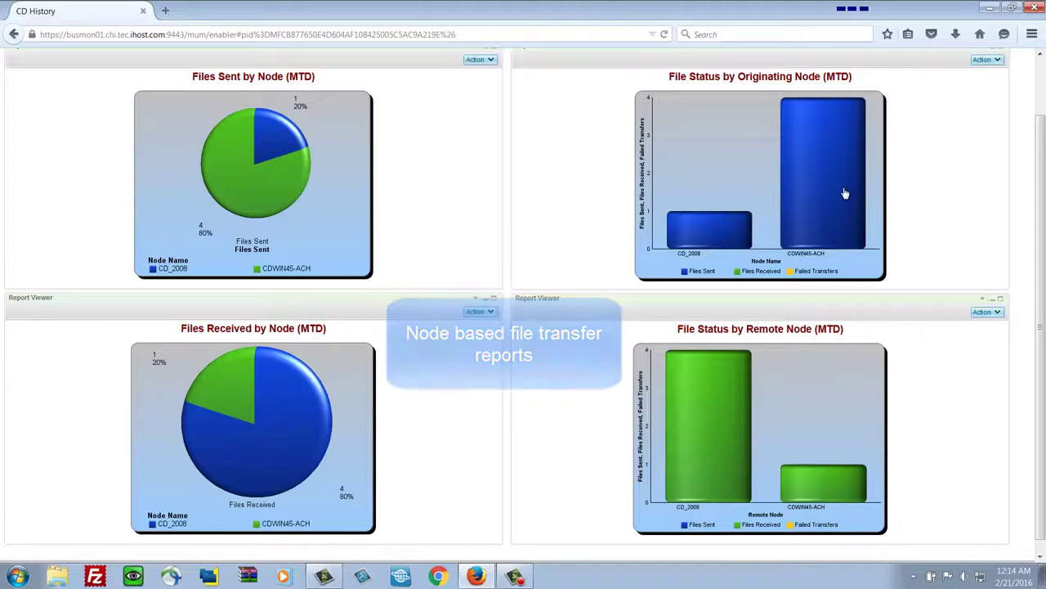
{"action": "mouse_move", "coordinate": [846, 193]}
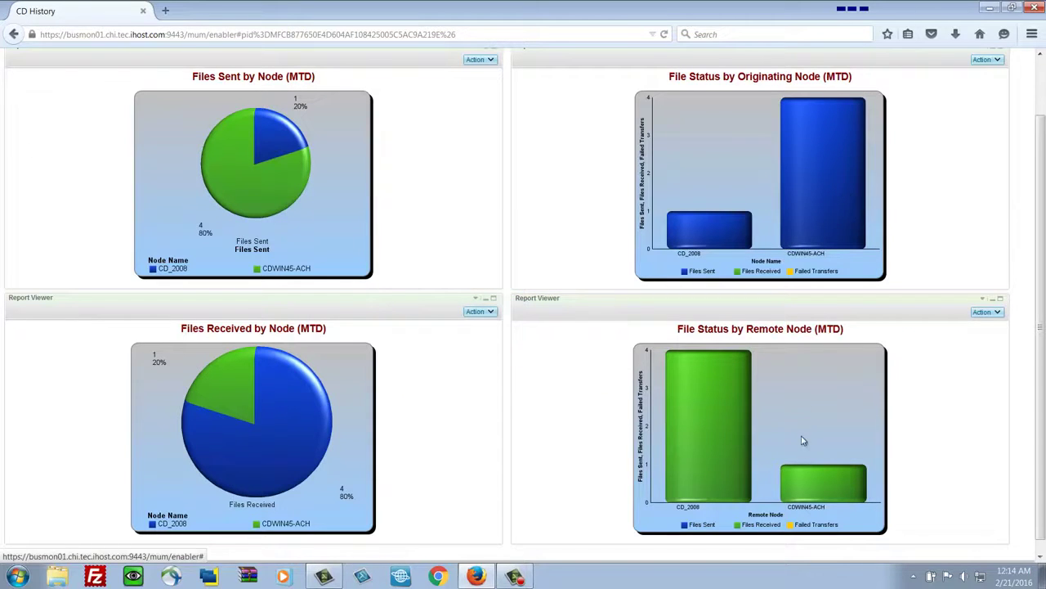
{"action": "mouse_move", "coordinate": [793, 480]}
{"action": "scroll", "coordinate": [447, 320], "scroll_direction": "up", "scroll_amount": 2}
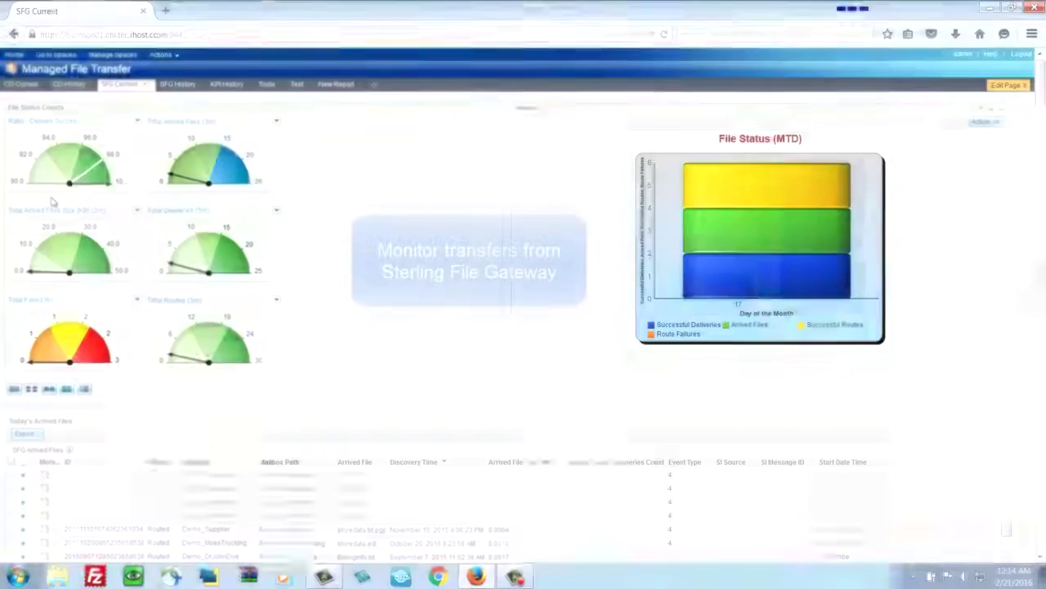
Drill the File Status chart up twice, from month to yearly totals
{"action": "scroll", "coordinate": [856, 185], "scroll_direction": "down", "scroll_amount": 2}
{"action": "right_click", "coordinate": [823, 182]}
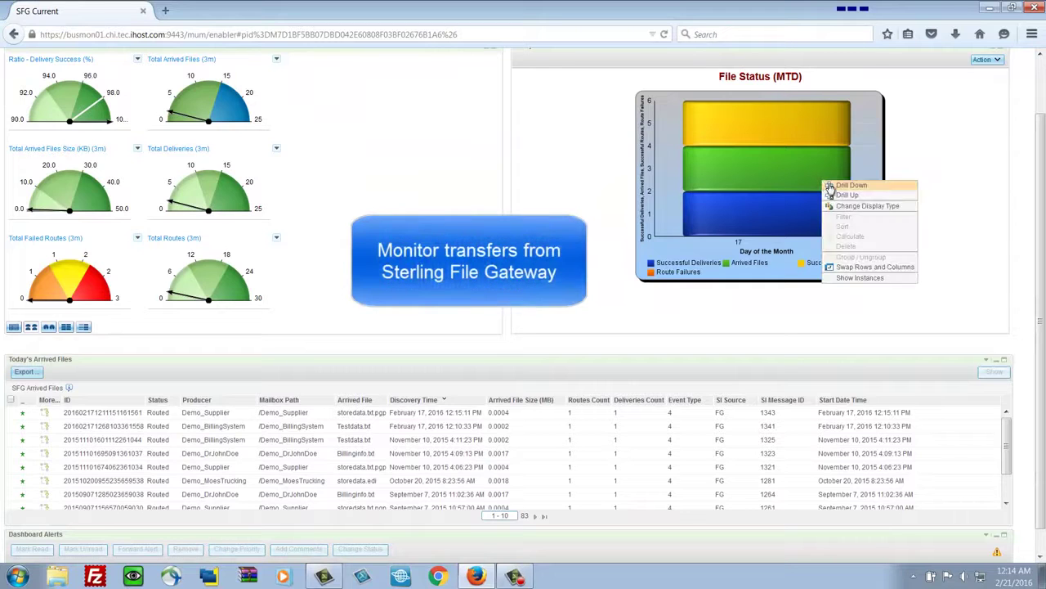
{"action": "left_click", "coordinate": [841, 200]}
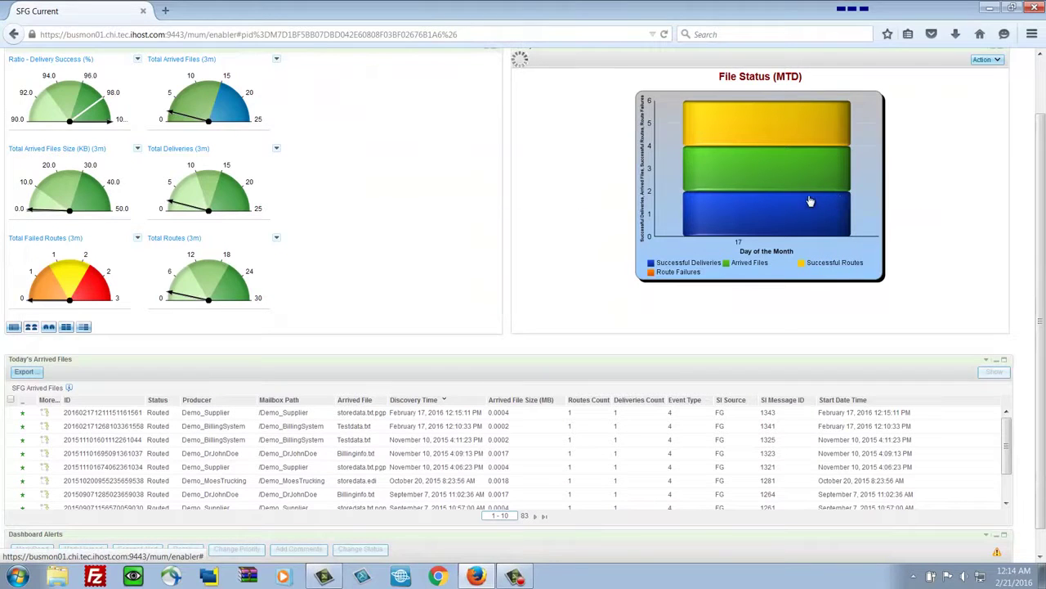
{"action": "right_click", "coordinate": [775, 185]}
{"action": "left_click", "coordinate": [795, 195]}
List the newest arrived file's transfer steps and jump to their last page
{"action": "scroll", "coordinate": [561, 246], "scroll_direction": "down", "scroll_amount": 1}
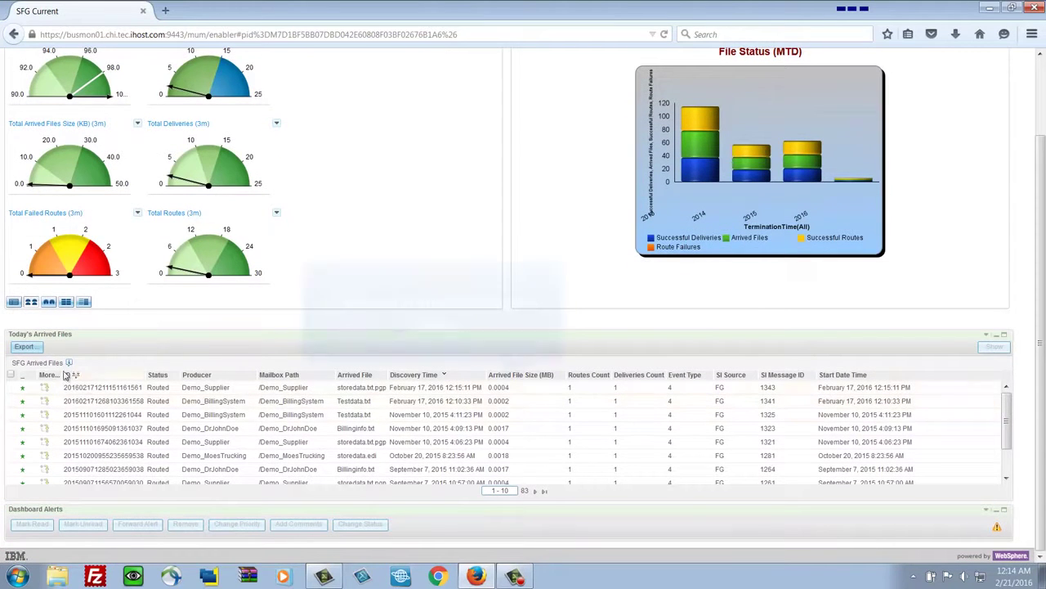
{"action": "left_click", "coordinate": [44, 389]}
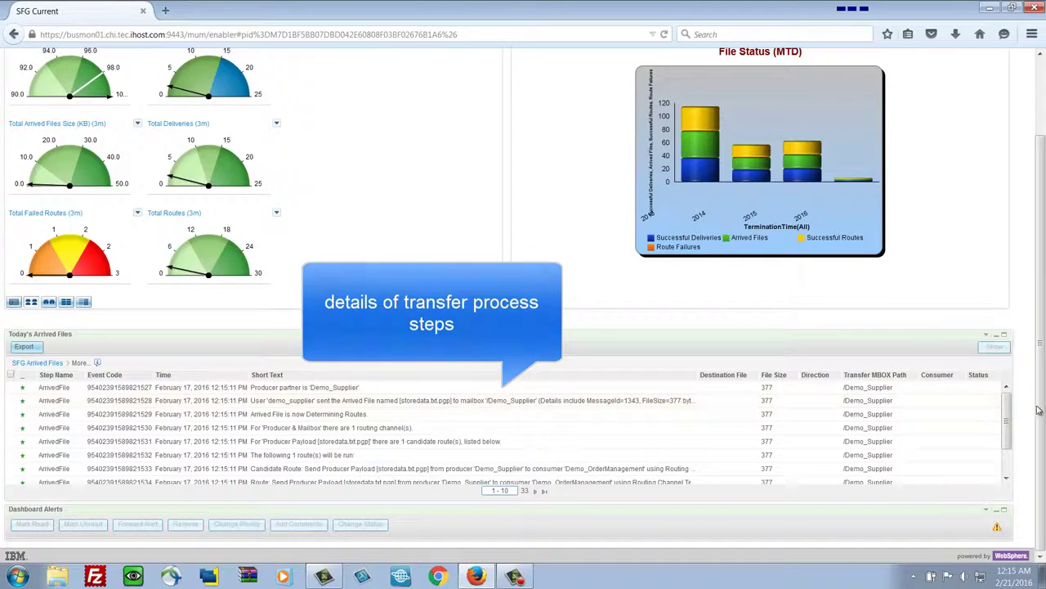
{"action": "scroll", "coordinate": [1008, 448], "scroll_direction": "down", "scroll_amount": 1}
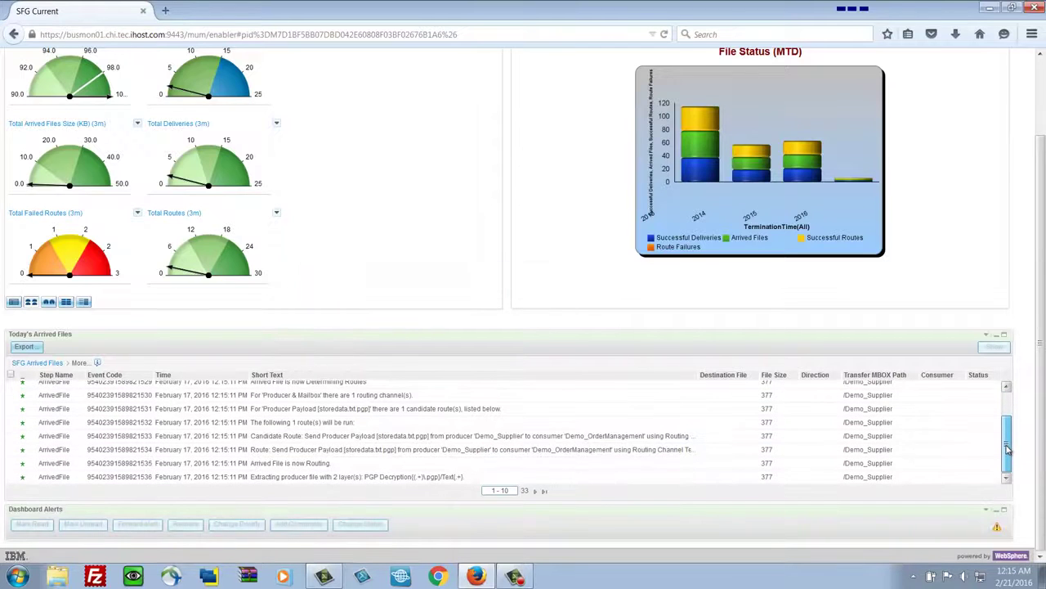
{"action": "left_click", "coordinate": [545, 491]}
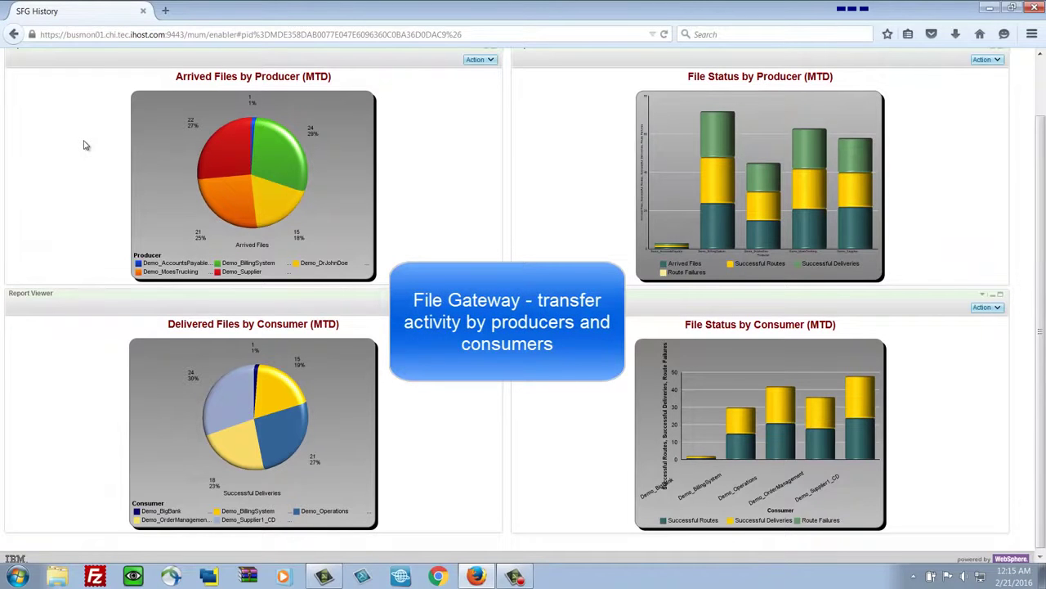
On KPI History, plot Files Sent with weekly data points and a 1Y prediction chart
{"action": "scroll", "coordinate": [84, 145], "scroll_direction": "up", "scroll_amount": 2}
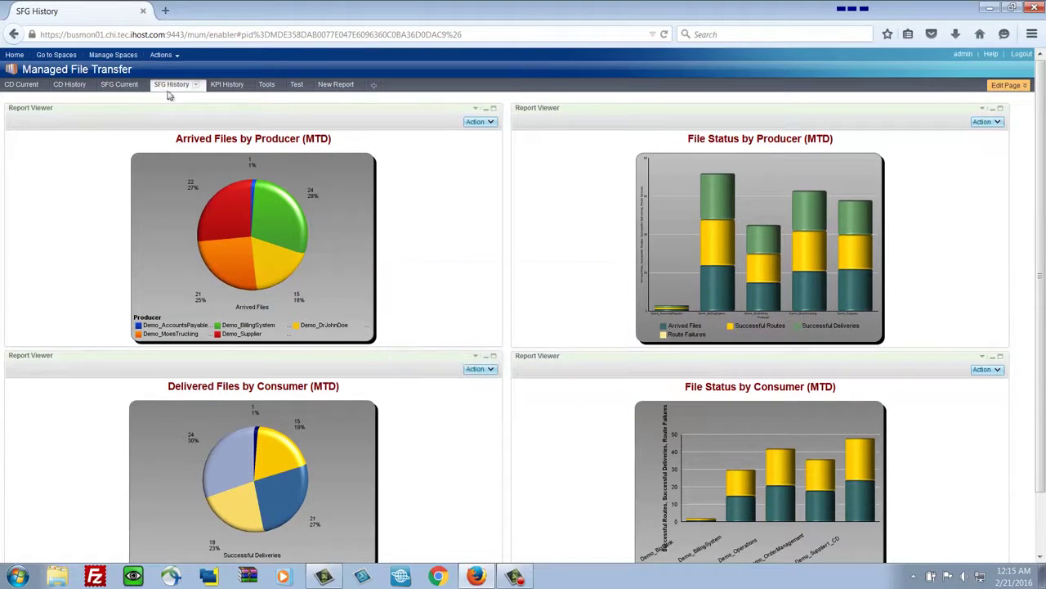
{"action": "left_click", "coordinate": [226, 84]}
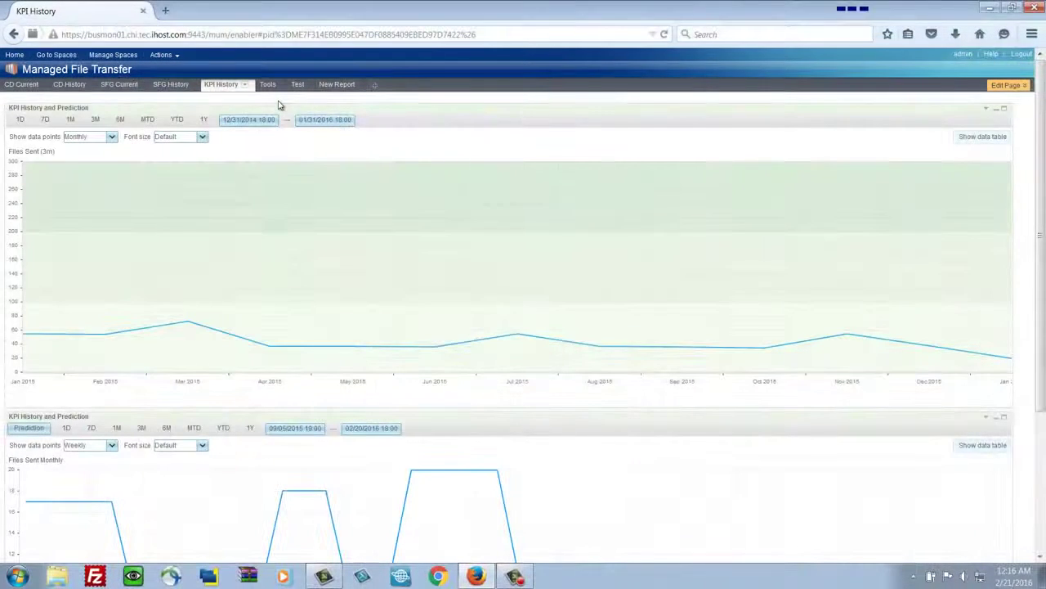
{"action": "left_click", "coordinate": [110, 137]}
{"action": "left_click", "coordinate": [104, 151]}
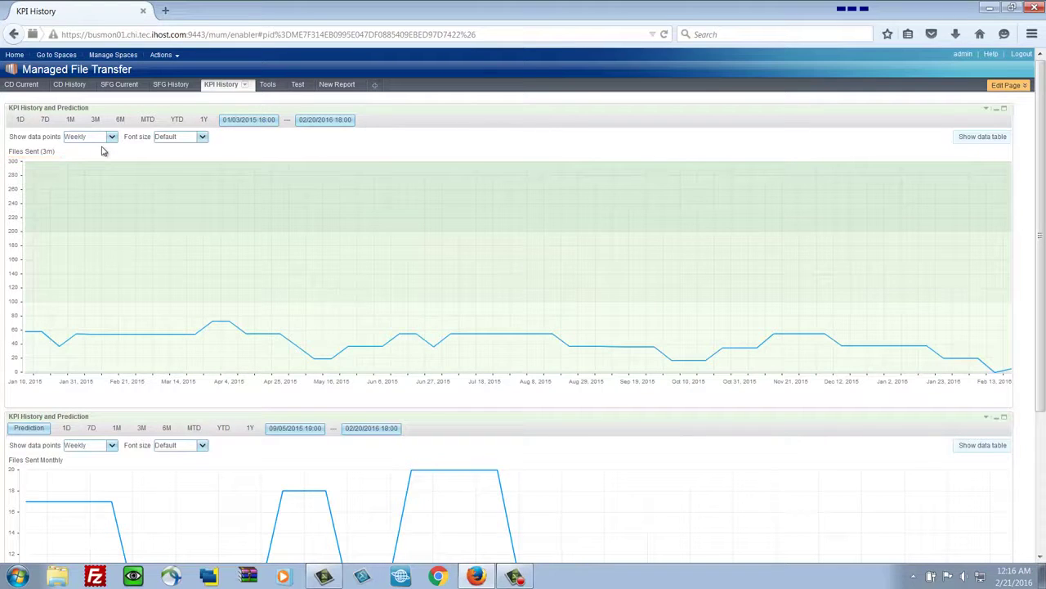
{"action": "scroll", "coordinate": [103, 150], "scroll_direction": "down", "scroll_amount": 3}
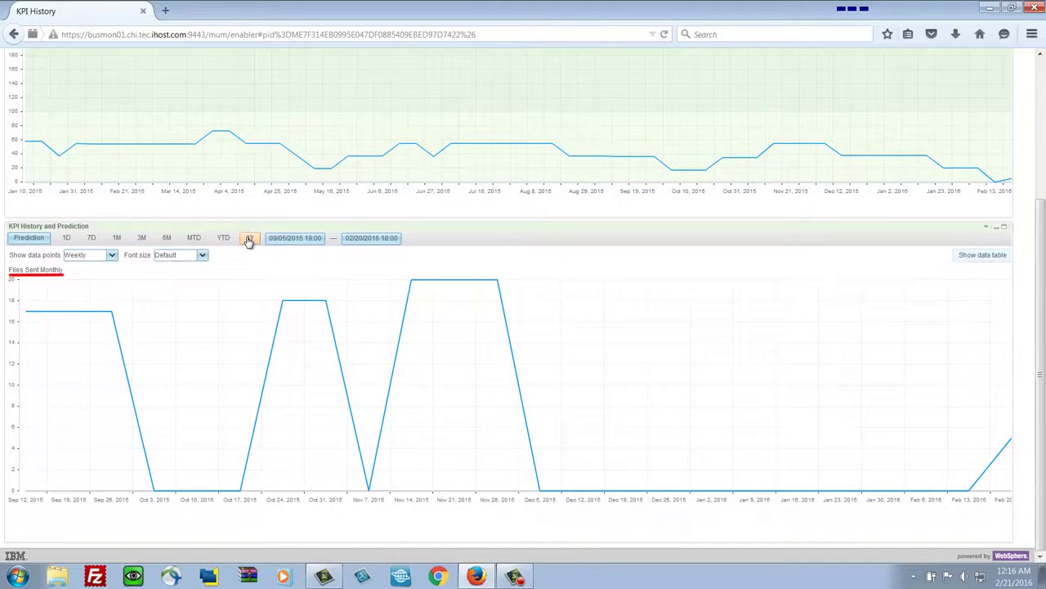
{"action": "left_click", "coordinate": [249, 239]}
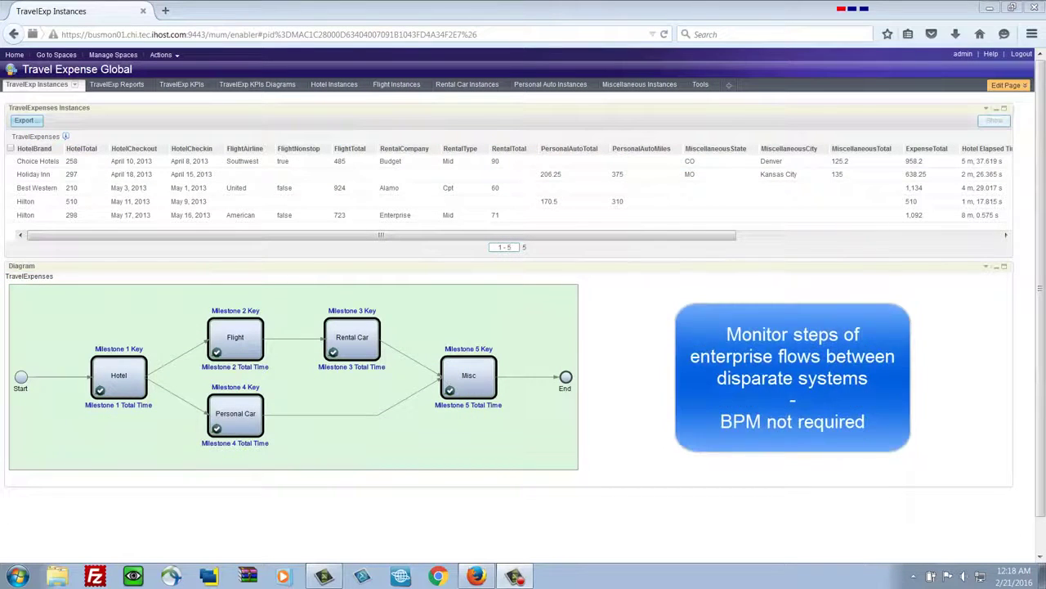
Show the Choice Hotels, Holiday Inn, Best Western and both Hilton instances on the diagram, then open TravelExp Reports
{"action": "left_click", "coordinate": [40, 163]}
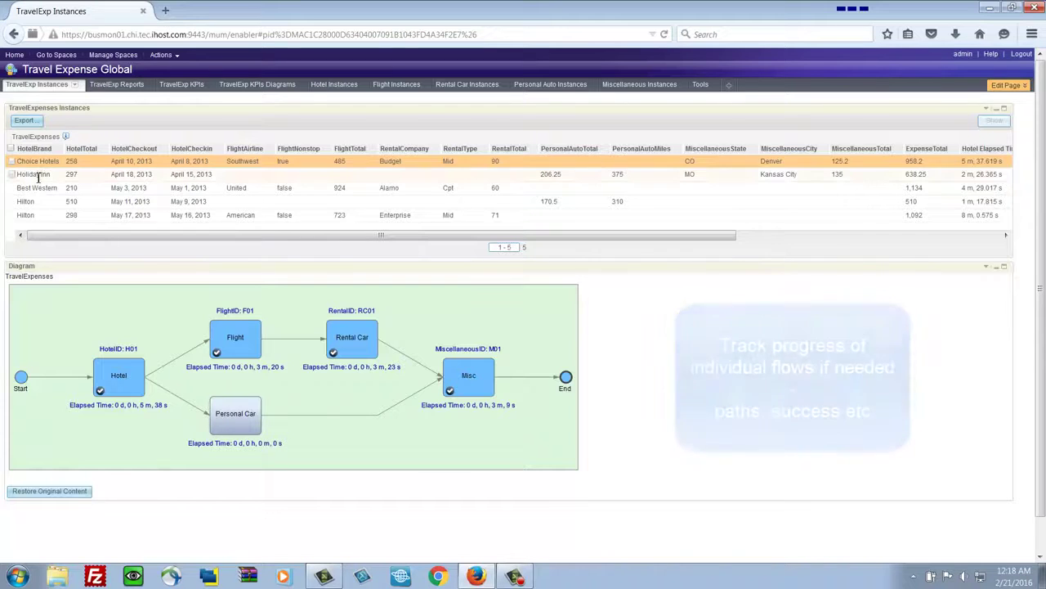
{"action": "left_click", "coordinate": [38, 175]}
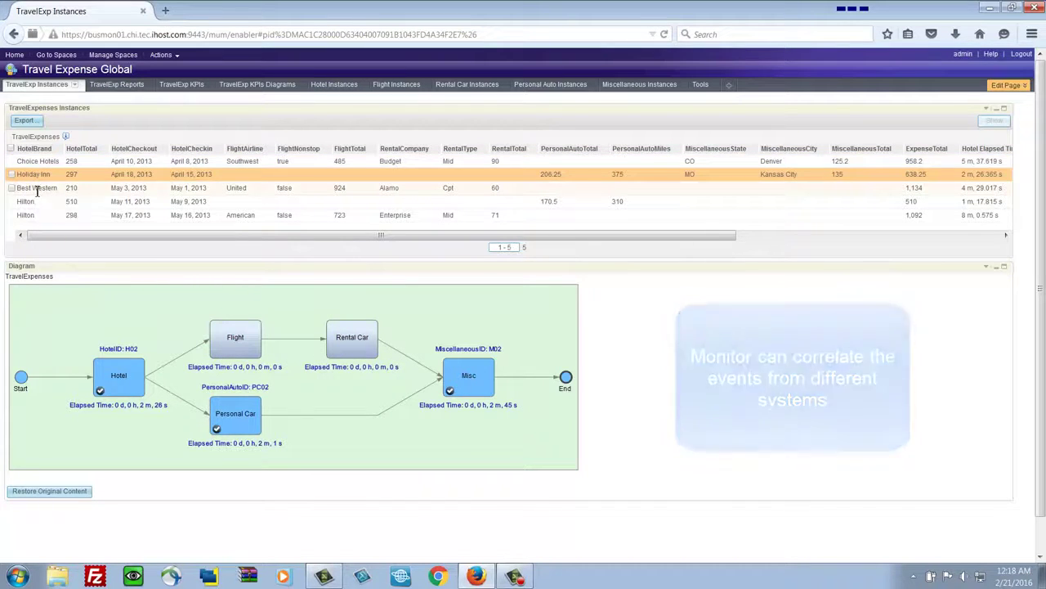
{"action": "left_click", "coordinate": [36, 188]}
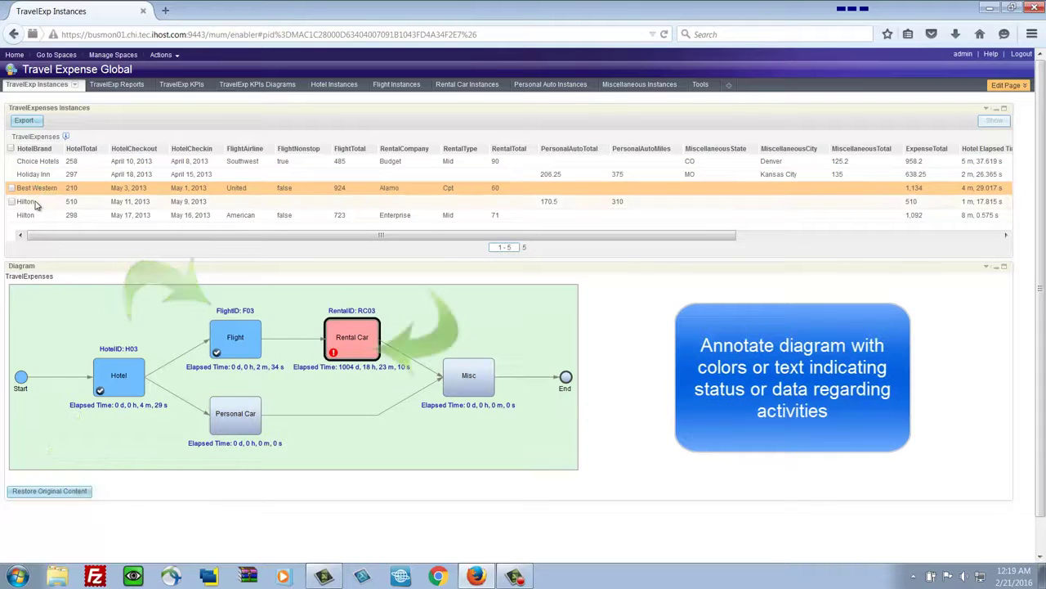
{"action": "left_click", "coordinate": [36, 202]}
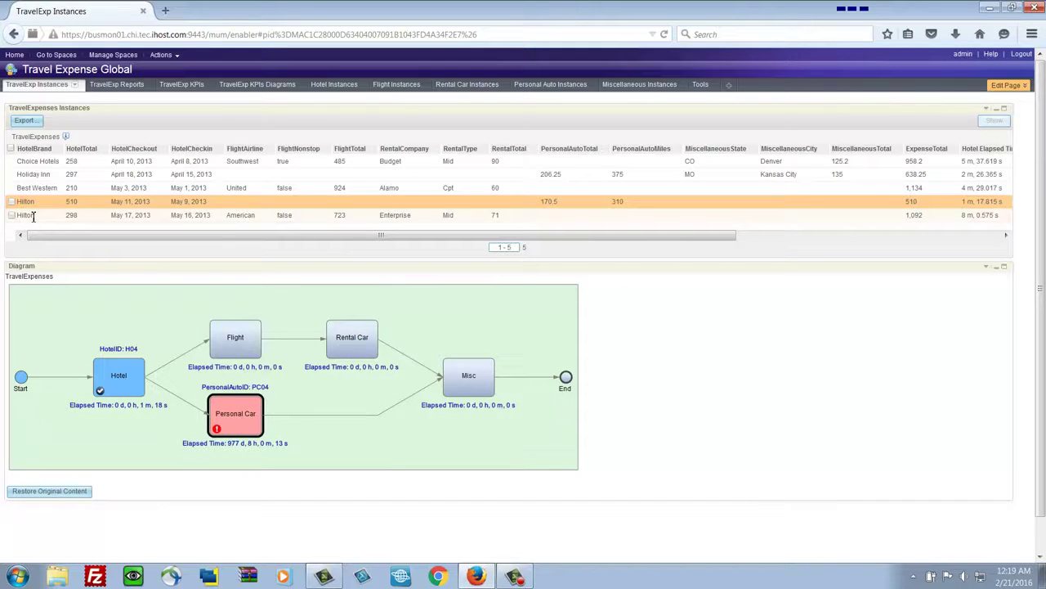
{"action": "left_click", "coordinate": [34, 216]}
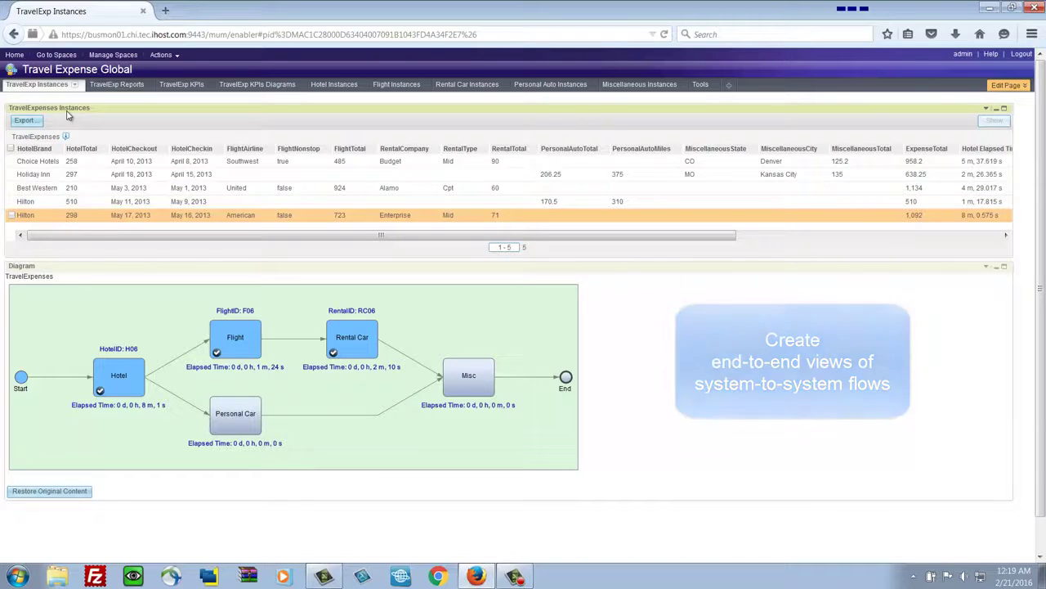
{"action": "left_click", "coordinate": [133, 88]}
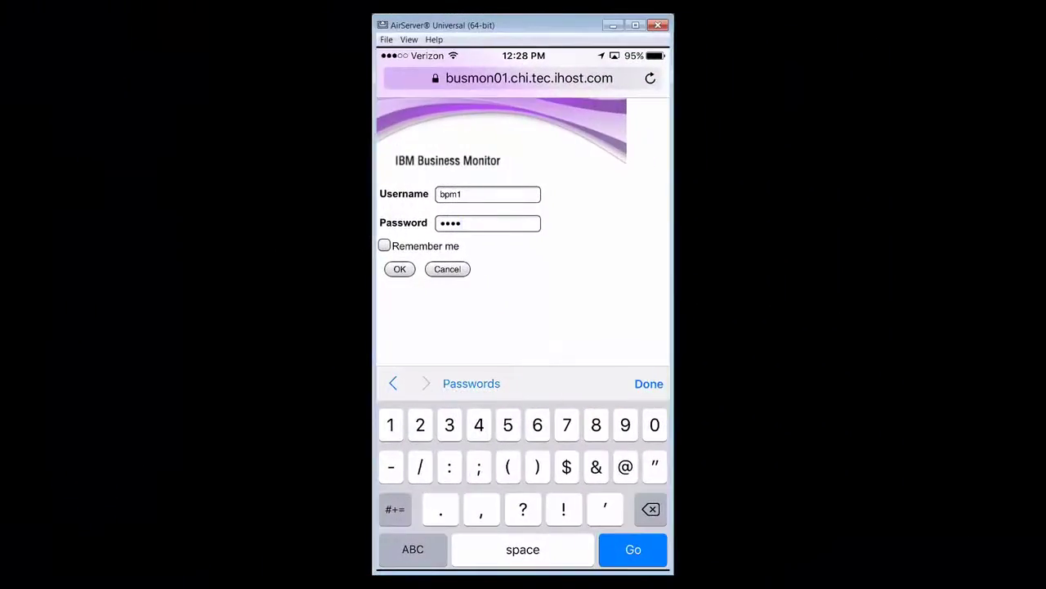
Finish signing in on the phone and confirm the chosen KPIs for viewing
{"action": "left_click", "coordinate": [649, 383]}
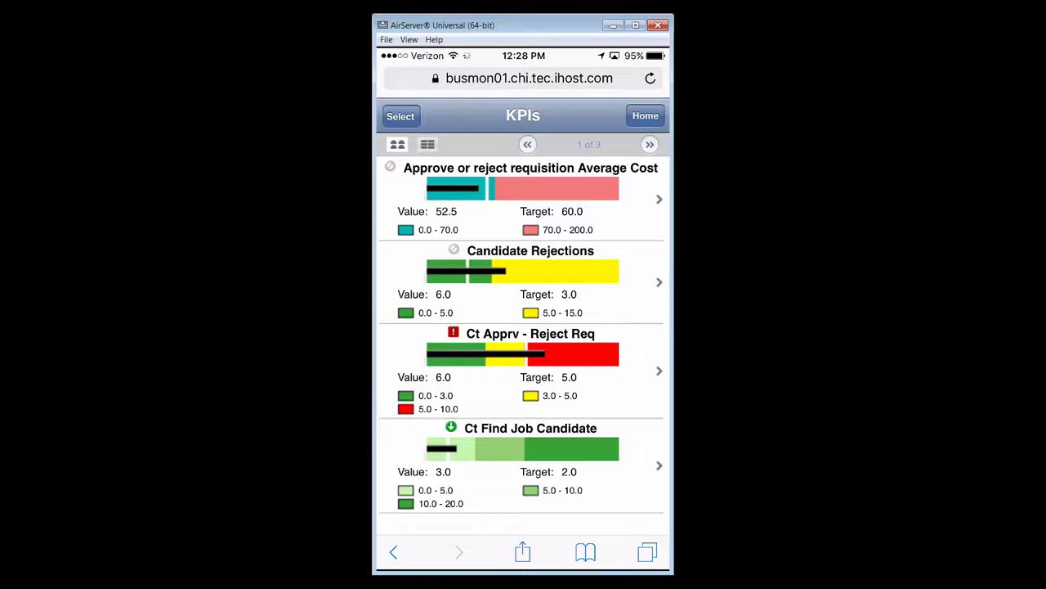
{"action": "scroll", "coordinate": [523, 319], "scroll_direction": "down", "scroll_amount": 15}
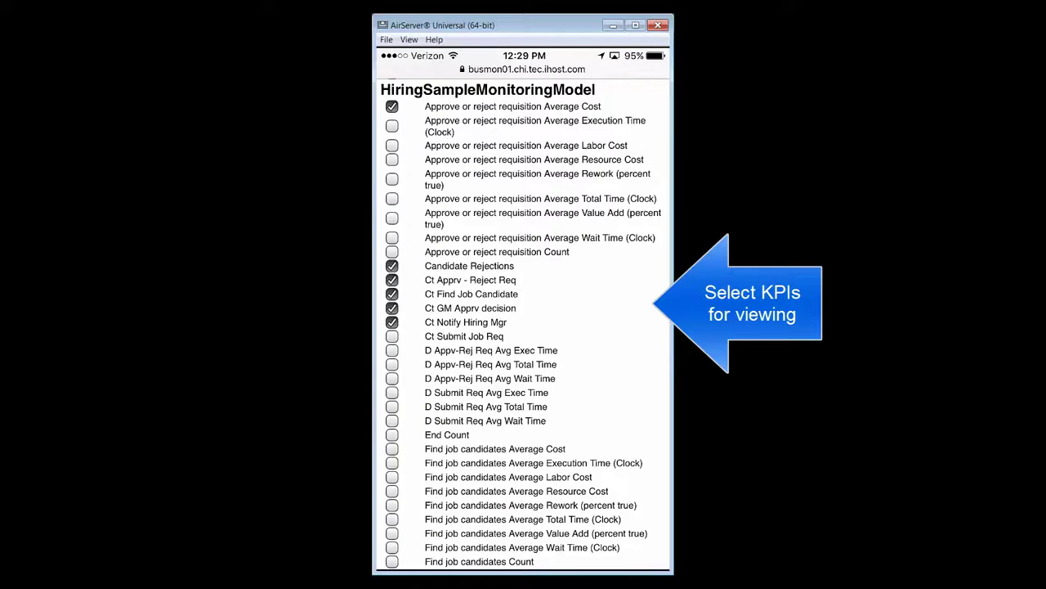
{"action": "scroll", "coordinate": [523, 319], "scroll_direction": "up", "scroll_amount": 15}
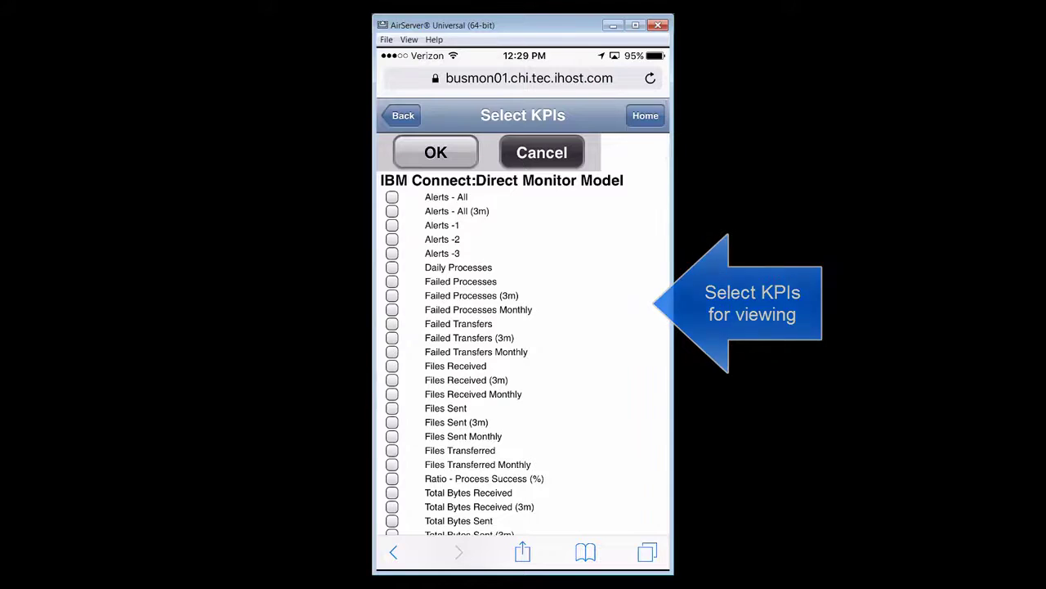
{"action": "left_click", "coordinate": [435, 152]}
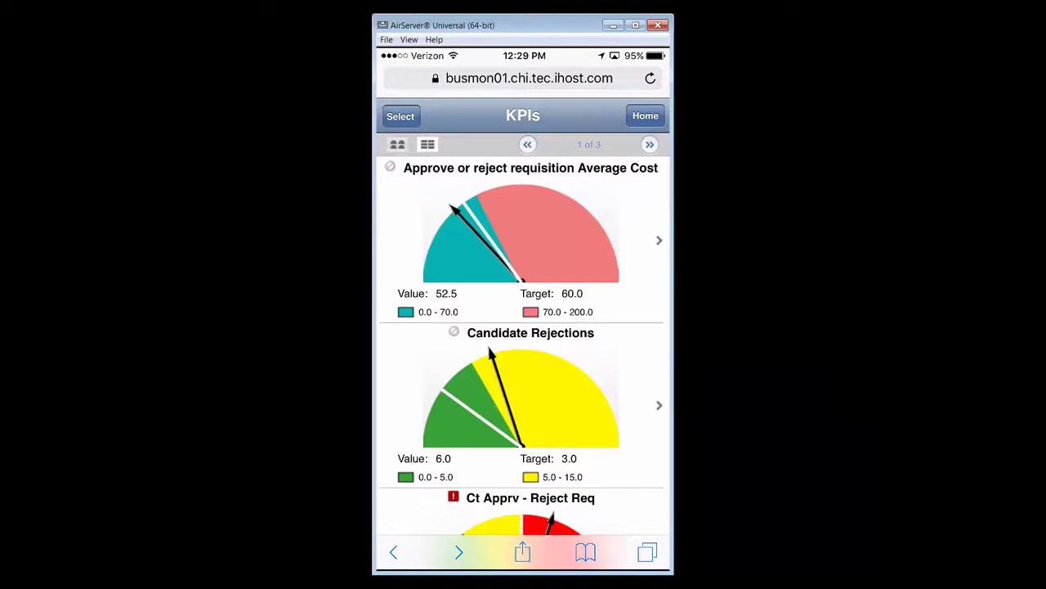
Scroll through the KPI gauges on the phone, then open the list of four alerts
{"action": "scroll", "coordinate": [523, 327], "scroll_direction": "down", "scroll_amount": 5}
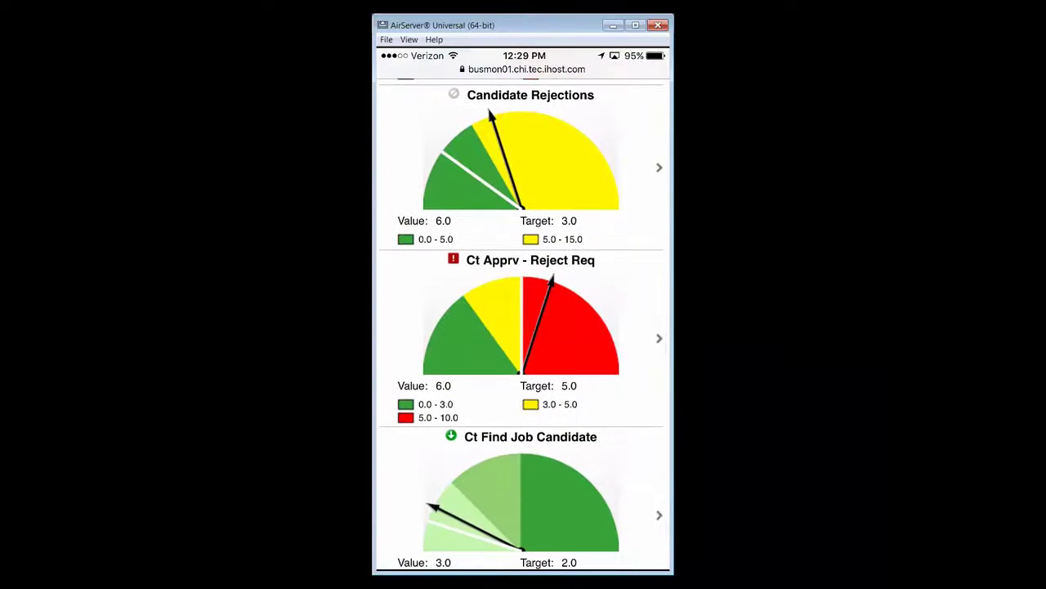
{"action": "scroll", "coordinate": [523, 327], "scroll_direction": "down", "scroll_amount": 2}
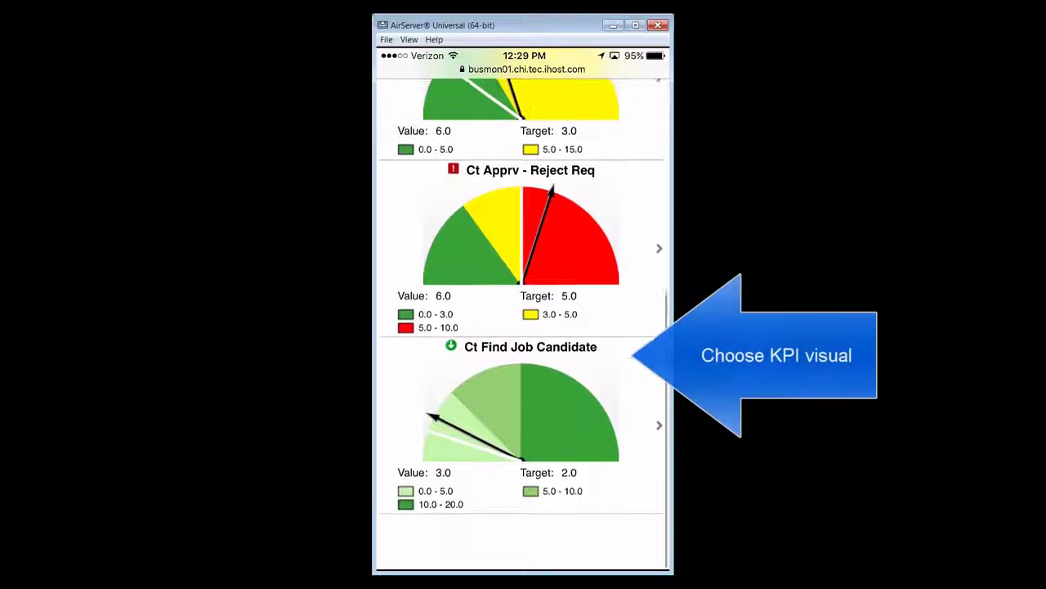
{"action": "scroll", "coordinate": [523, 327], "scroll_direction": "up", "scroll_amount": 5}
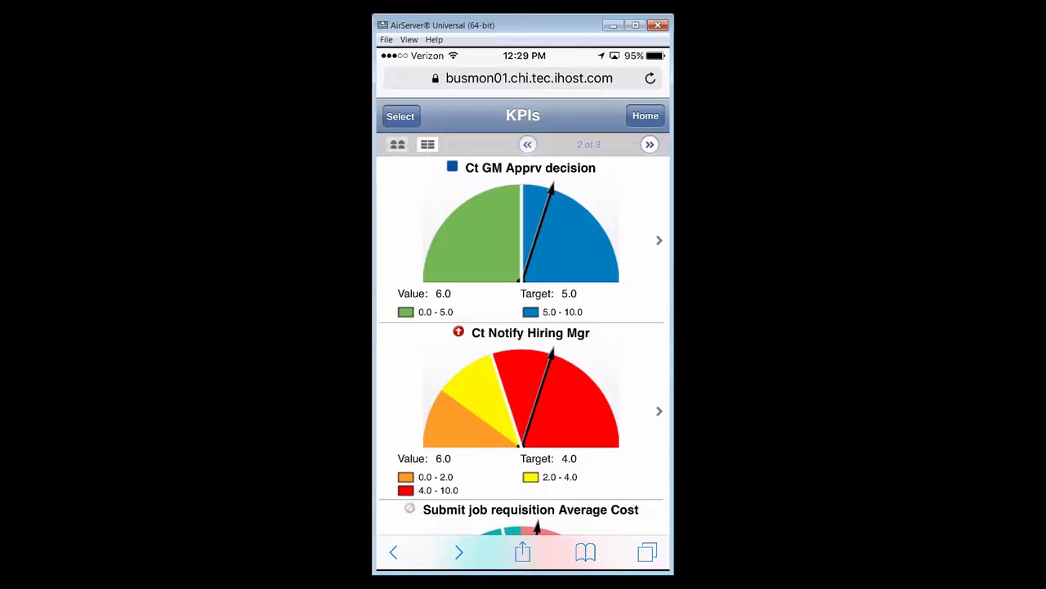
{"action": "scroll", "coordinate": [523, 327], "scroll_direction": "down", "scroll_amount": 5}
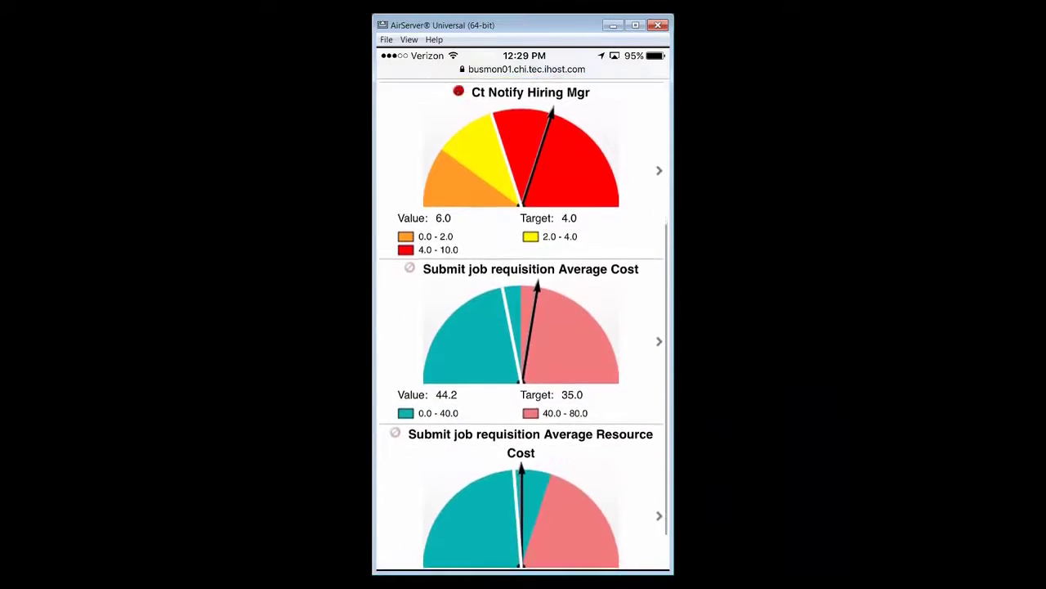
{"action": "left_click", "coordinate": [473, 196]}
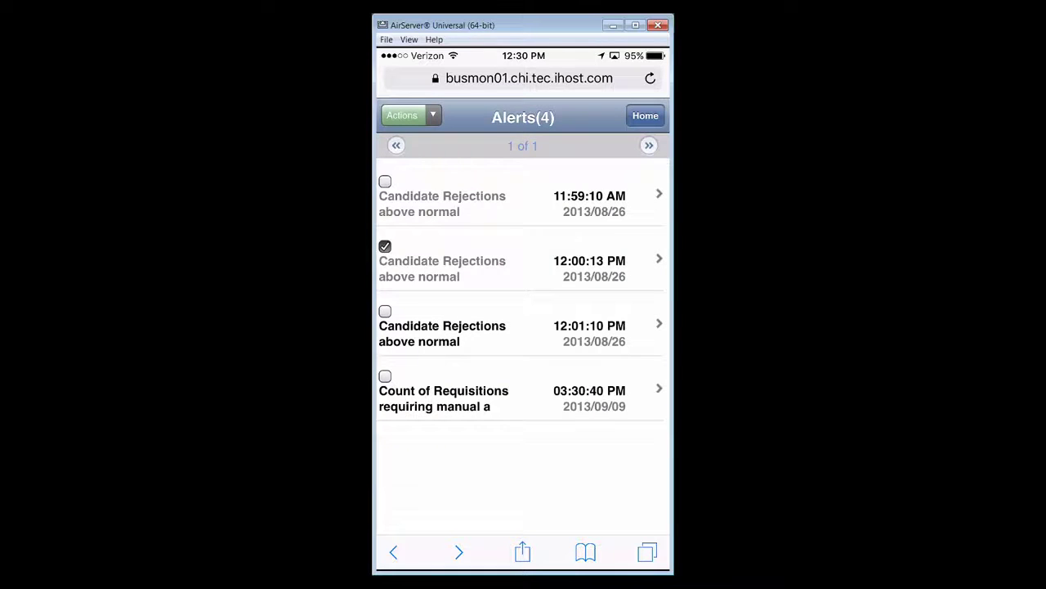
Open the Actions picker for the checked Candidate Rejections alert and browse Mark Unread and Sort options
{"action": "left_click", "coordinate": [411, 115]}
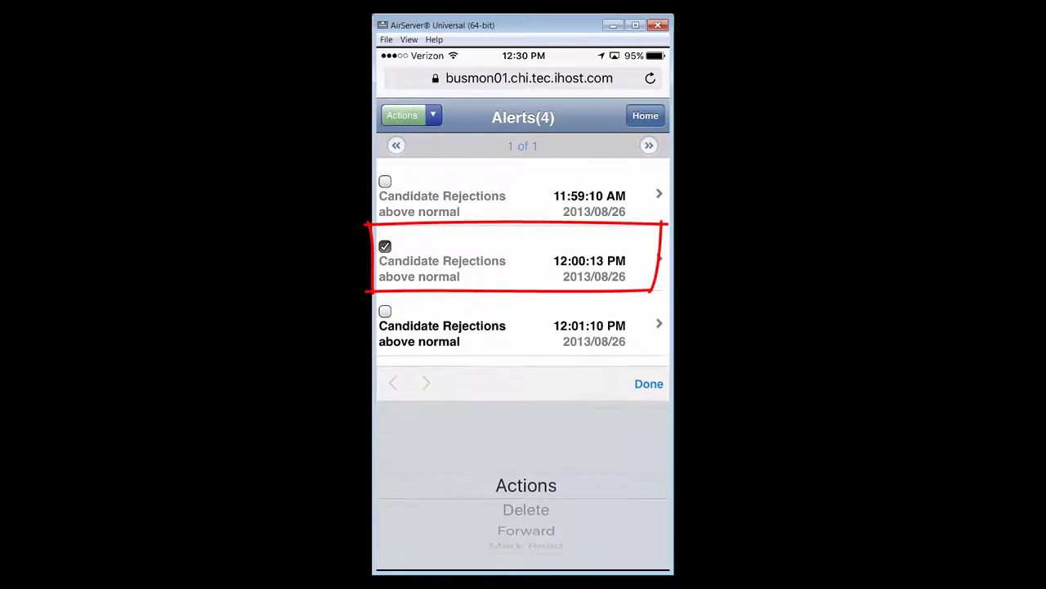
{"action": "scroll", "coordinate": [525, 485], "scroll_direction": "down", "scroll_amount": 4}
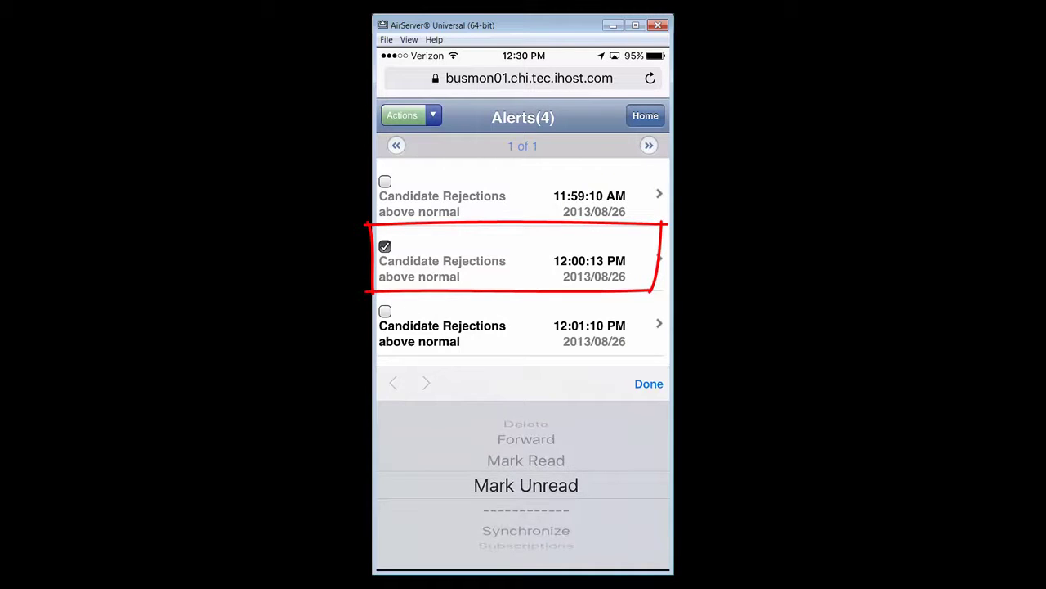
{"action": "scroll", "coordinate": [526, 485], "scroll_direction": "down", "scroll_amount": 5}
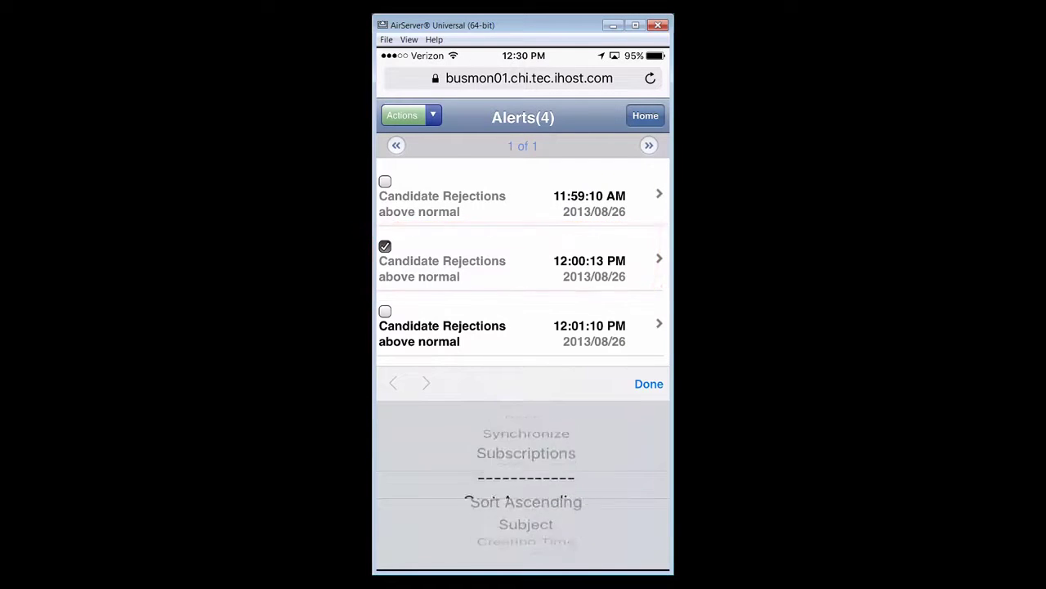
{"action": "scroll", "coordinate": [526, 484], "scroll_direction": "down", "scroll_amount": 5}
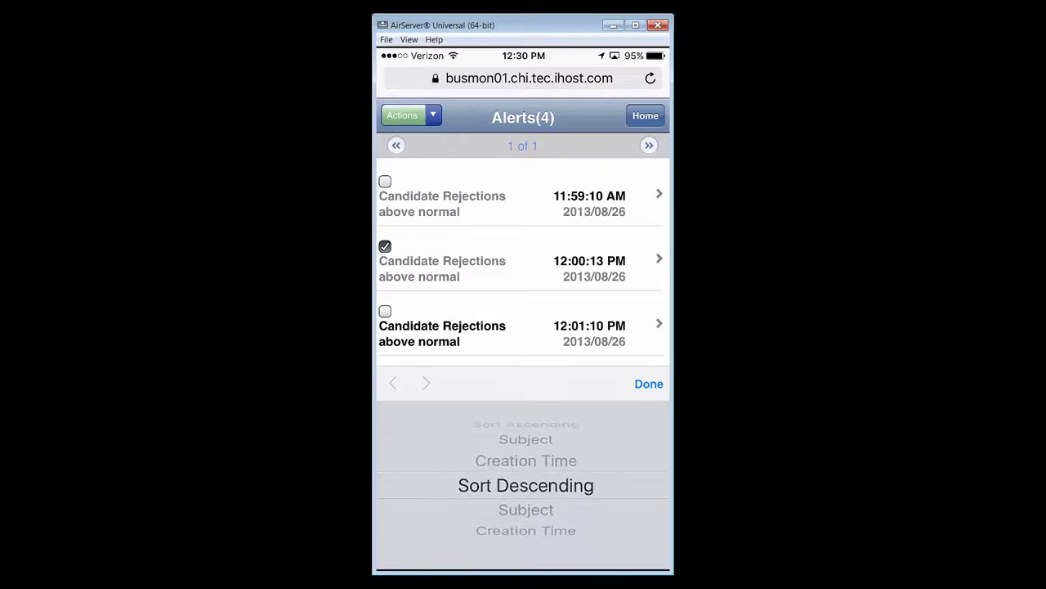
{"action": "scroll", "coordinate": [526, 483], "scroll_direction": "up", "scroll_amount": 3}
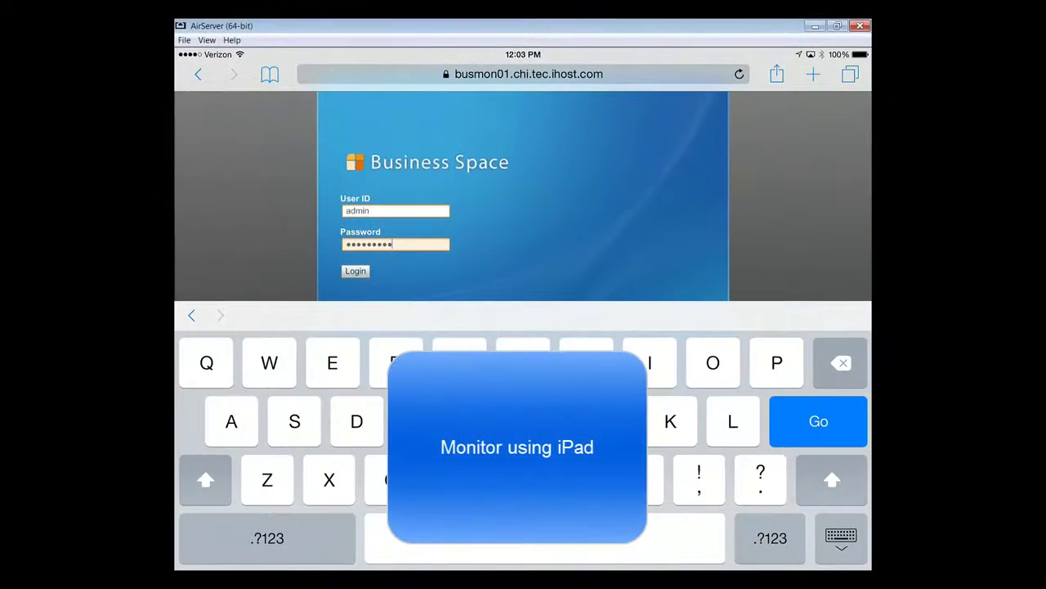
Submit the iPad login to reach the BPM 8.5 Hiring mSpace Hiring Req Repts page
{"action": "key", "text": "Return"}
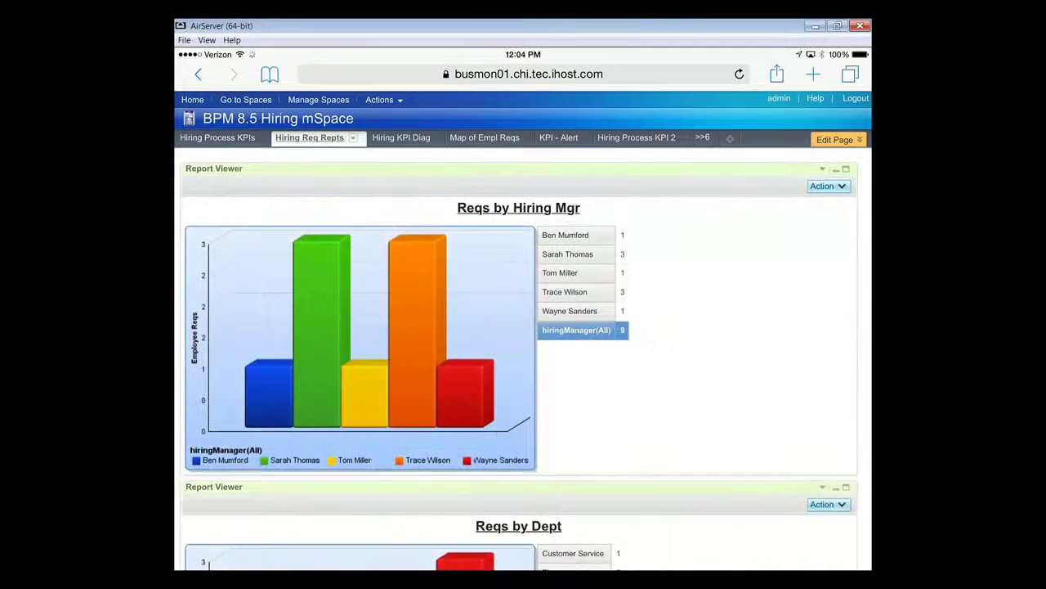
Scroll through the hiring requisition report charts, then switch to the Hiring KPI Diag page
{"action": "scroll", "coordinate": [523, 327], "scroll_direction": "down", "scroll_amount": 10}
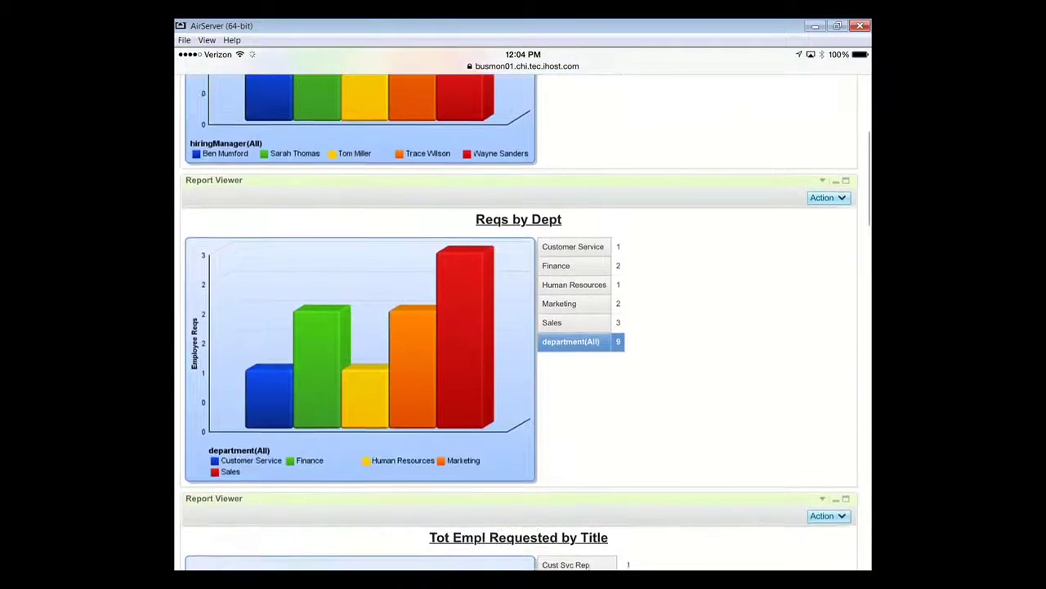
{"action": "scroll", "coordinate": [523, 327], "scroll_direction": "down", "scroll_amount": 6}
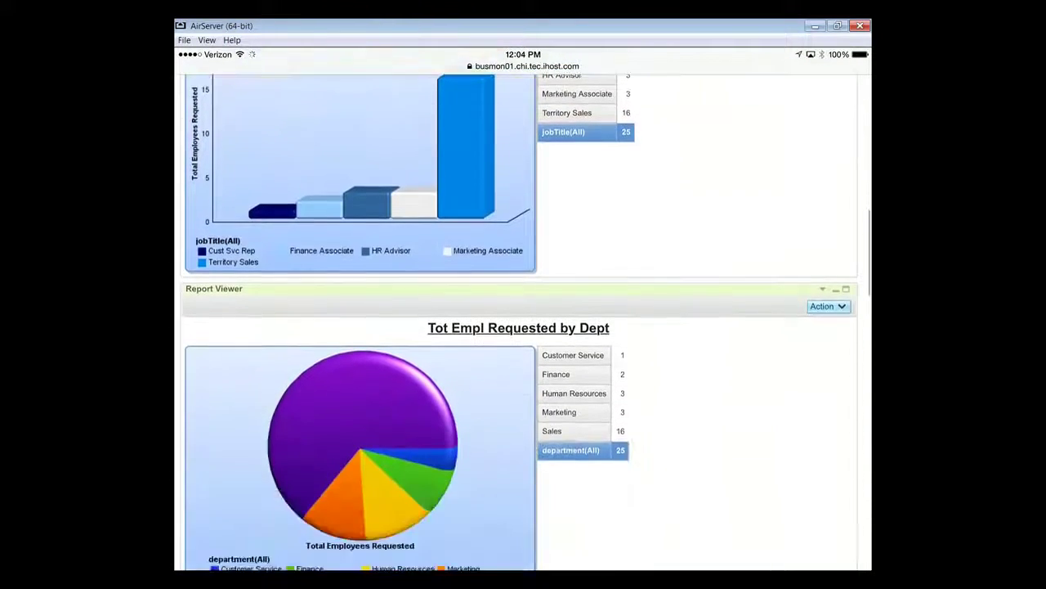
{"action": "scroll", "coordinate": [523, 327], "scroll_direction": "down", "scroll_amount": 6}
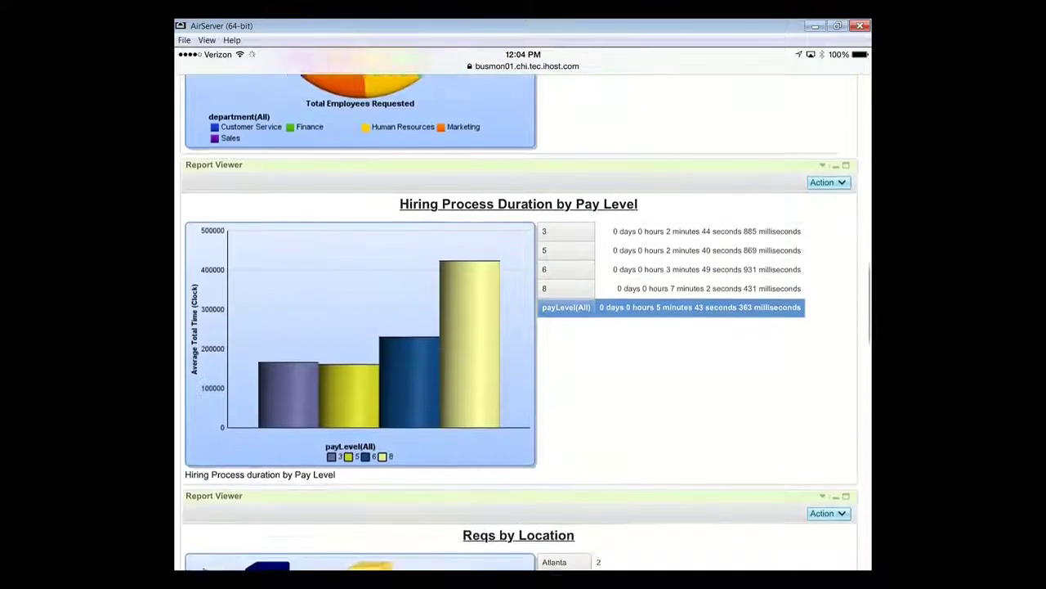
{"action": "scroll", "coordinate": [523, 327], "scroll_direction": "down", "scroll_amount": 6}
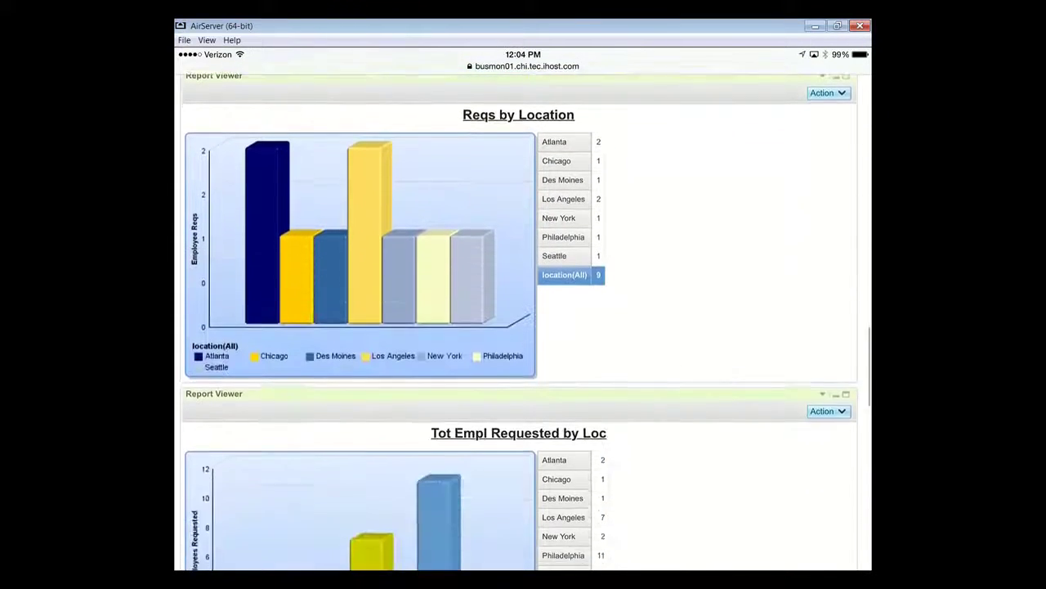
{"action": "scroll", "coordinate": [523, 327], "scroll_direction": "down", "scroll_amount": 4}
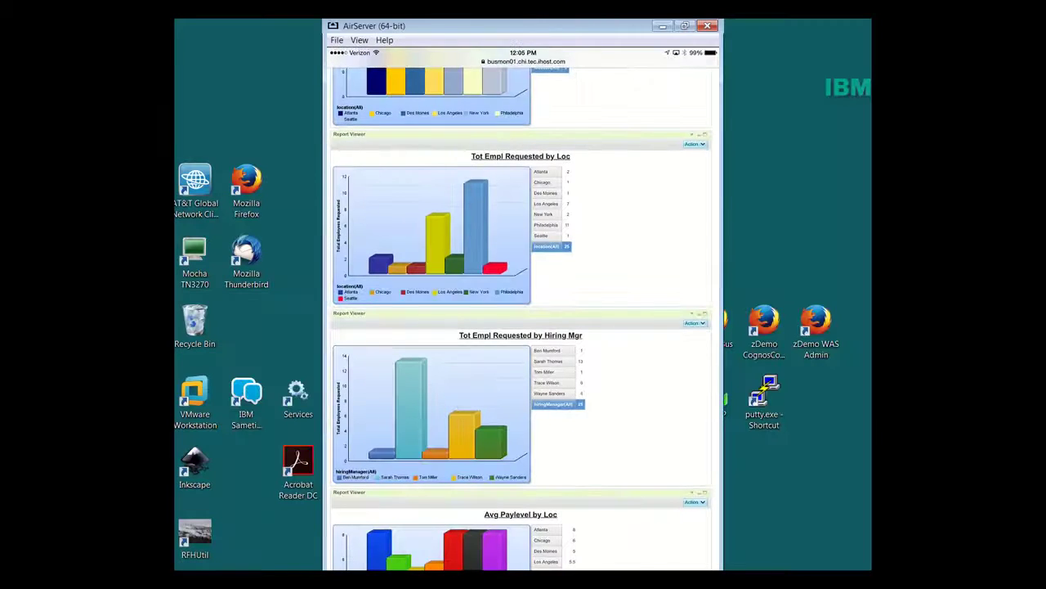
{"action": "scroll", "coordinate": [523, 327], "scroll_direction": "up", "scroll_amount": 10}
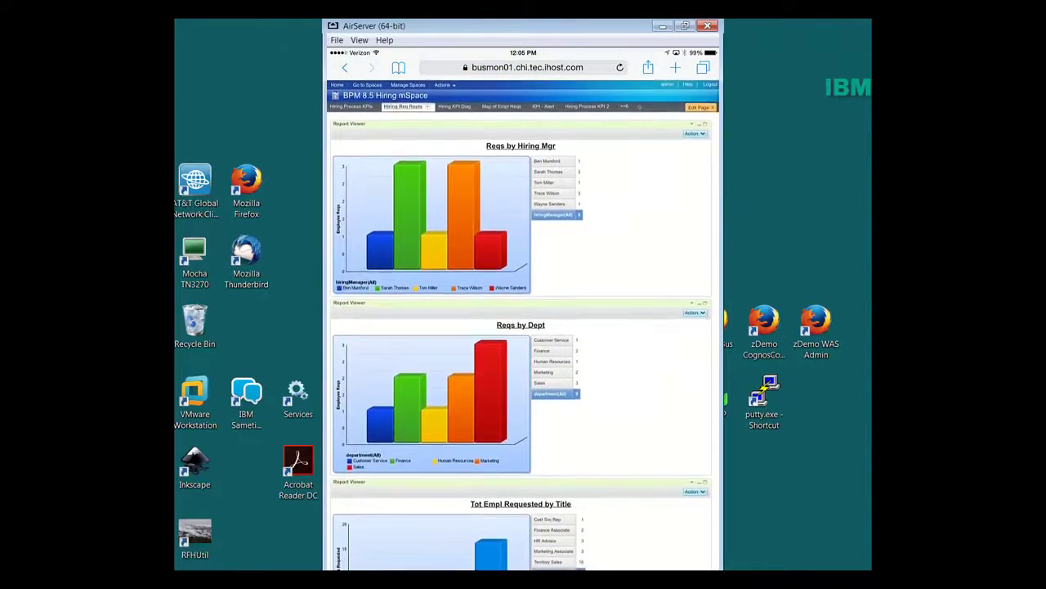
{"action": "left_click", "coordinate": [454, 107]}
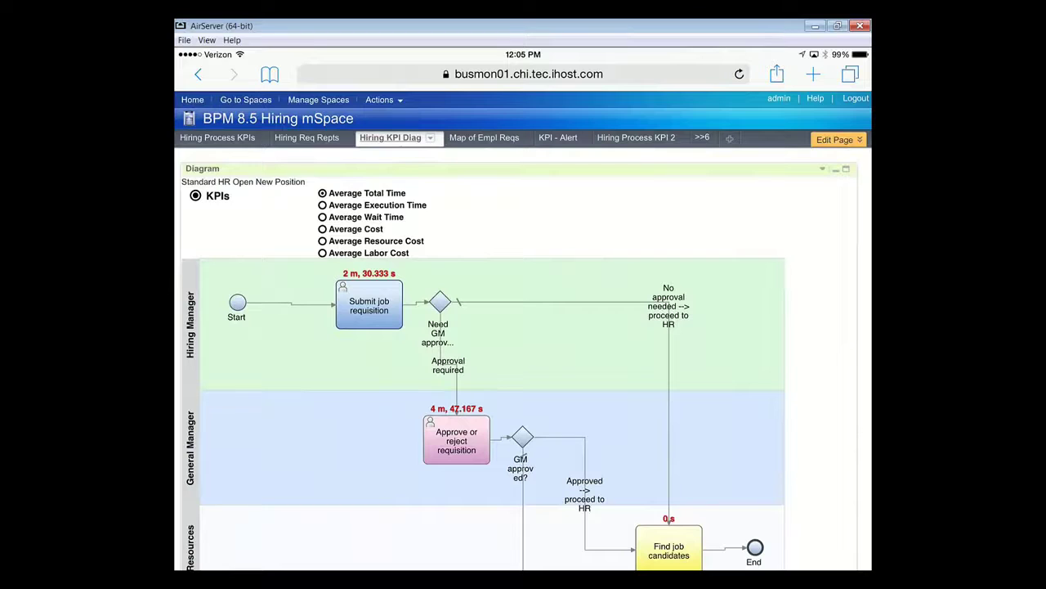
Compare Average Cost and Average Total Time on the process diagram, then view the employee requisitions map
{"action": "left_click", "coordinate": [322, 229]}
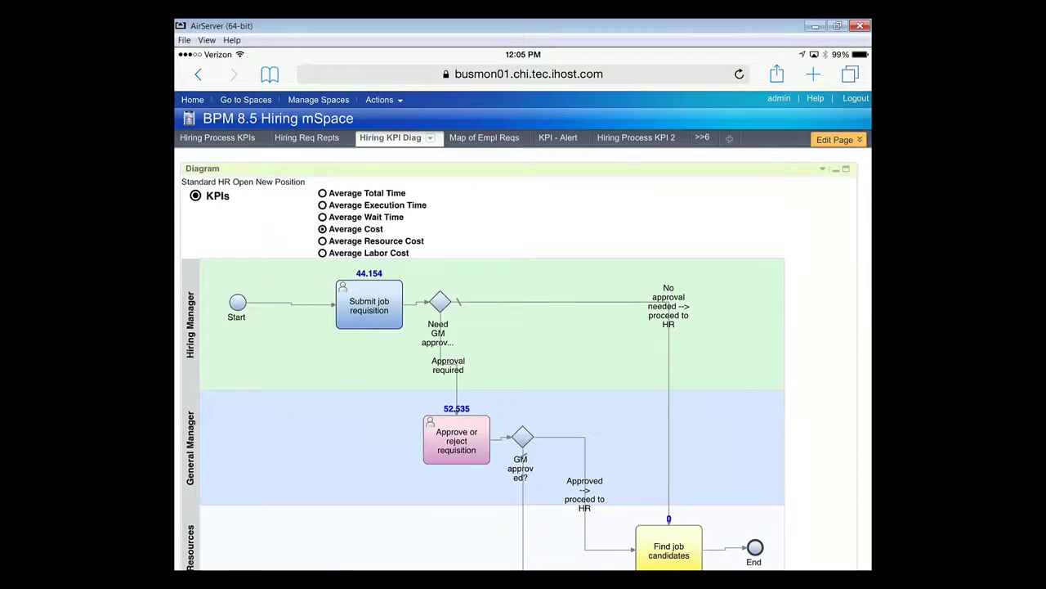
{"action": "left_click", "coordinate": [322, 193]}
{"action": "left_click", "coordinate": [484, 137]}
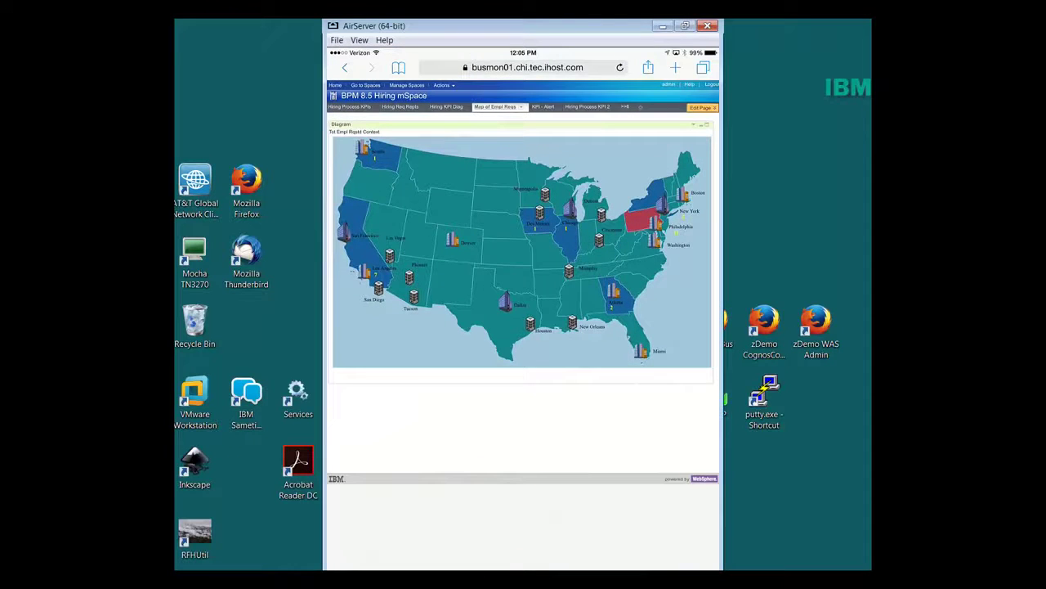
Go to the KPI - Alert page and scroll through its contents
{"action": "left_click", "coordinate": [543, 106]}
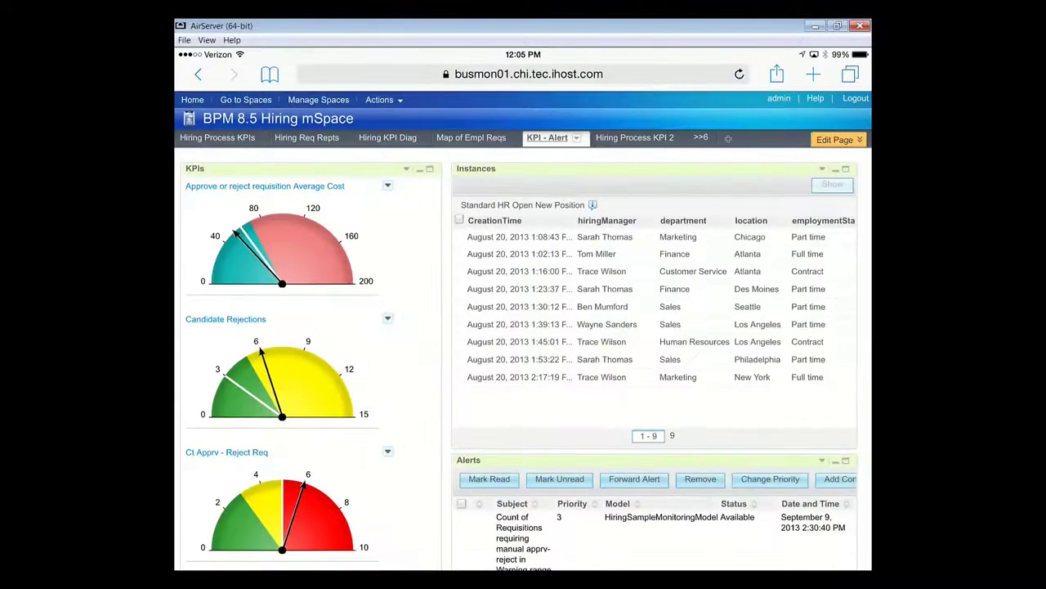
{"action": "scroll", "coordinate": [523, 327], "scroll_direction": "down", "scroll_amount": 4}
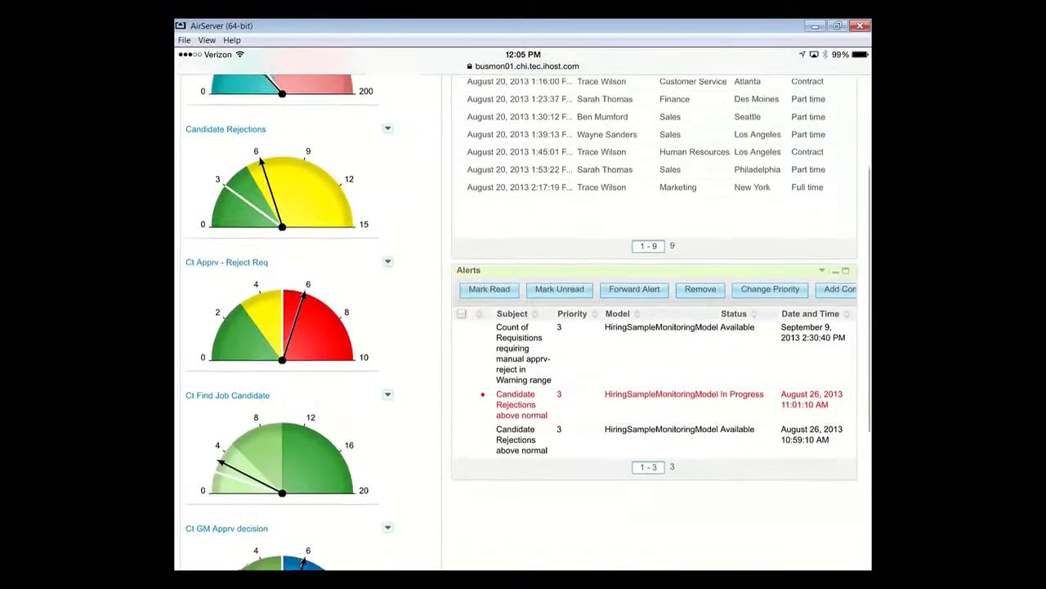
{"action": "scroll", "coordinate": [527, 321], "scroll_direction": "up", "scroll_amount": 5}
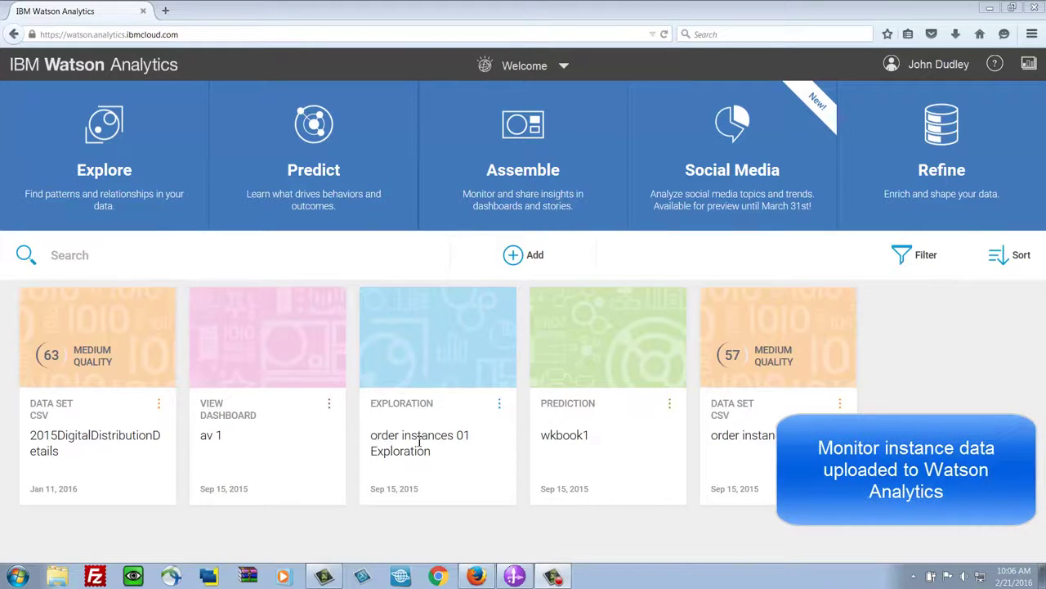
Open the order instances 01 Exploration and page right through its automatic insight tiles
{"action": "left_click", "coordinate": [458, 336]}
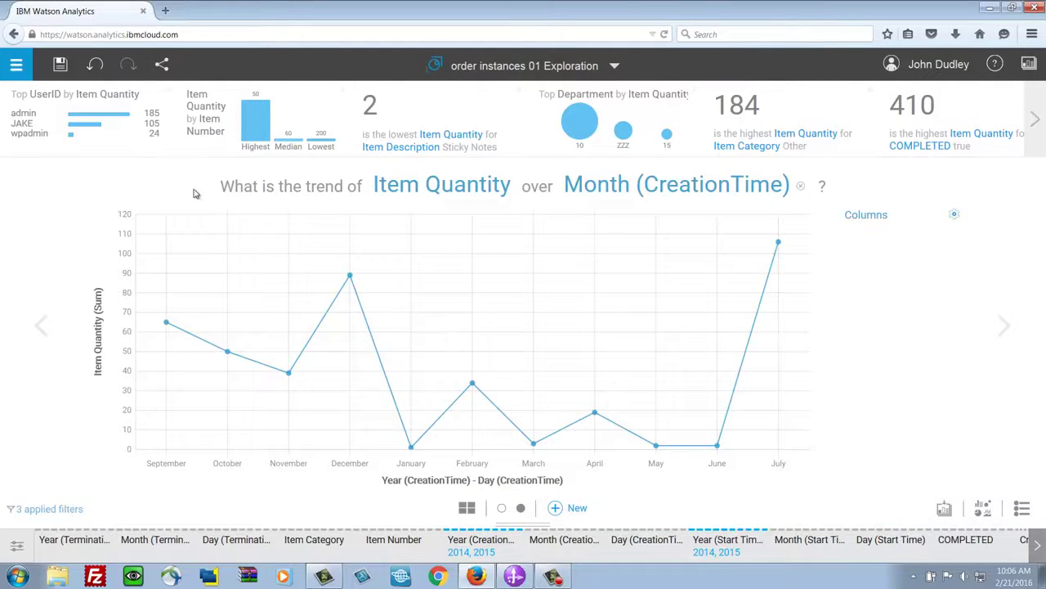
{"action": "mouse_move", "coordinate": [97, 126]}
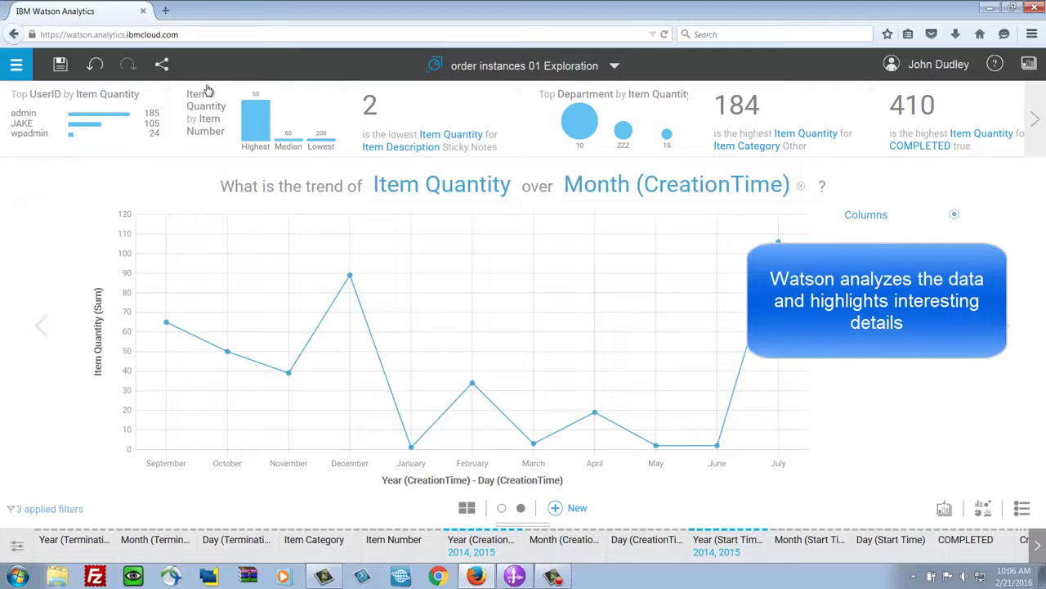
{"action": "mouse_move", "coordinate": [260, 128]}
{"action": "mouse_move", "coordinate": [609, 100]}
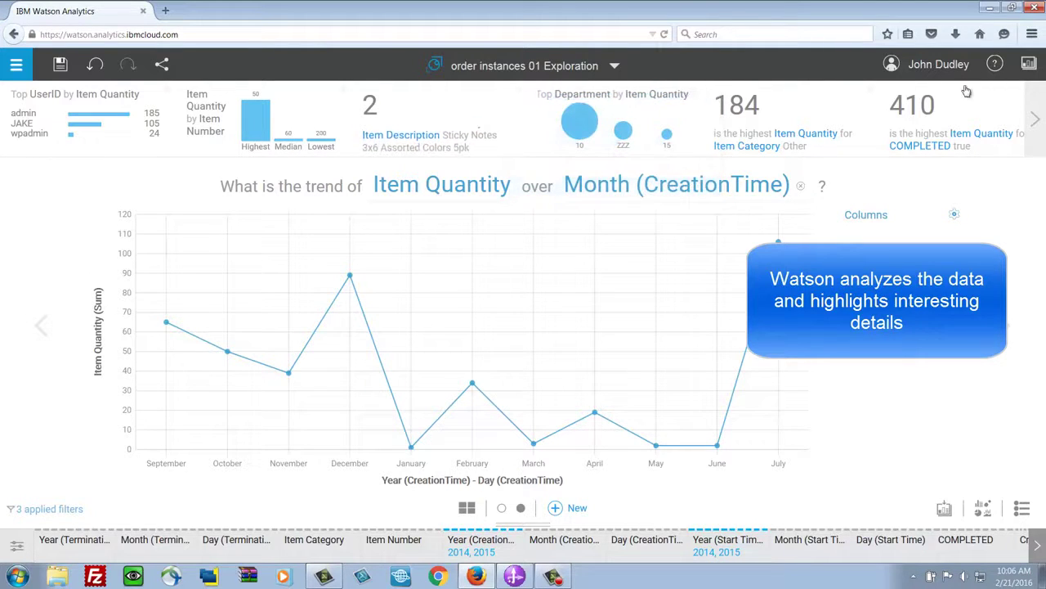
{"action": "left_click", "coordinate": [1035, 118]}
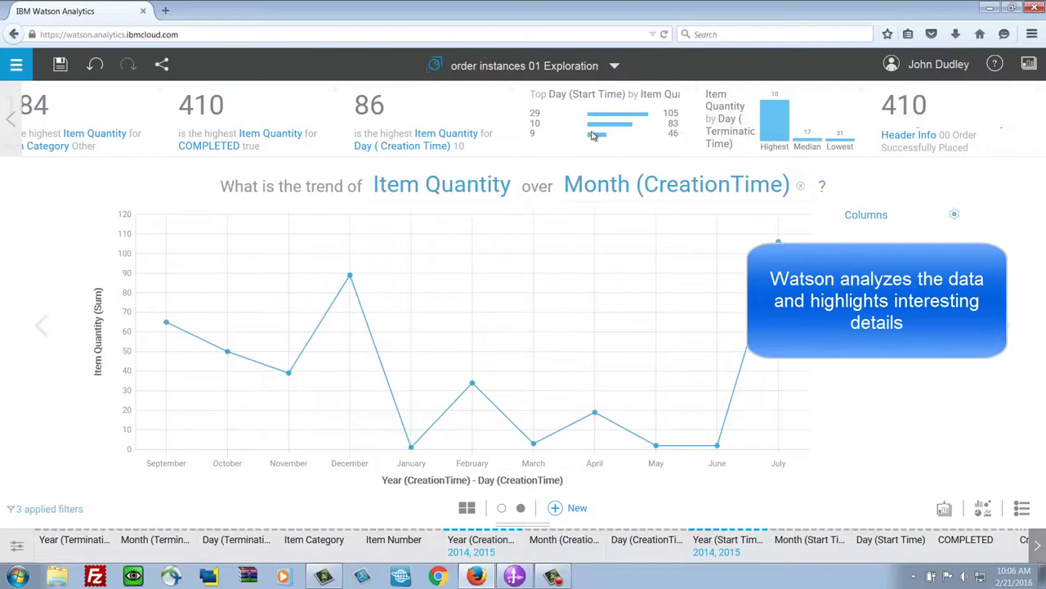
{"action": "mouse_move", "coordinate": [593, 135]}
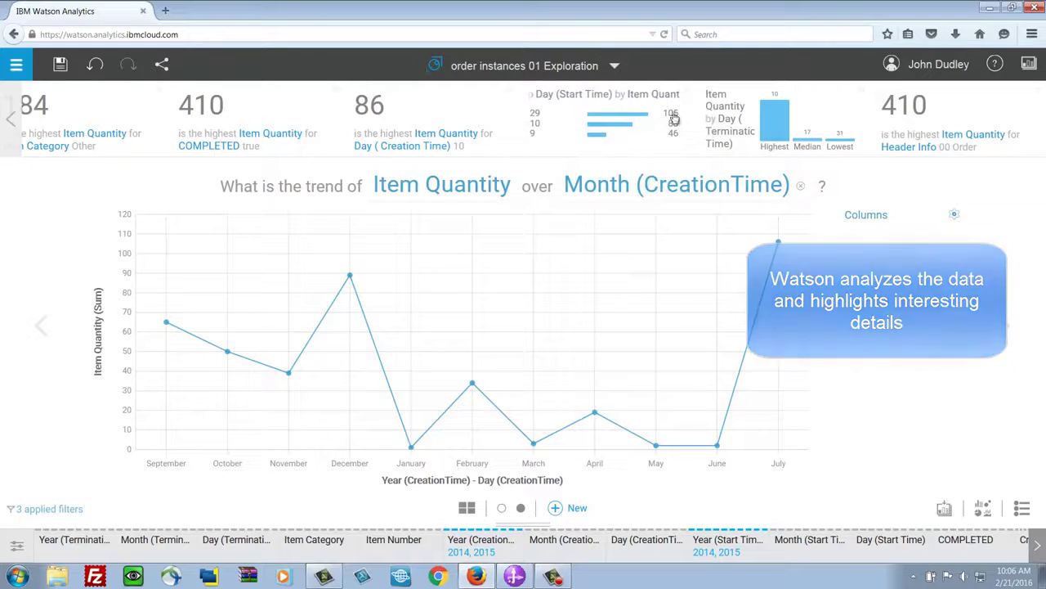
On a new page, ask 'order total amt by category and month' and open the contribution-over-month chart
{"action": "left_click", "coordinate": [467, 508]}
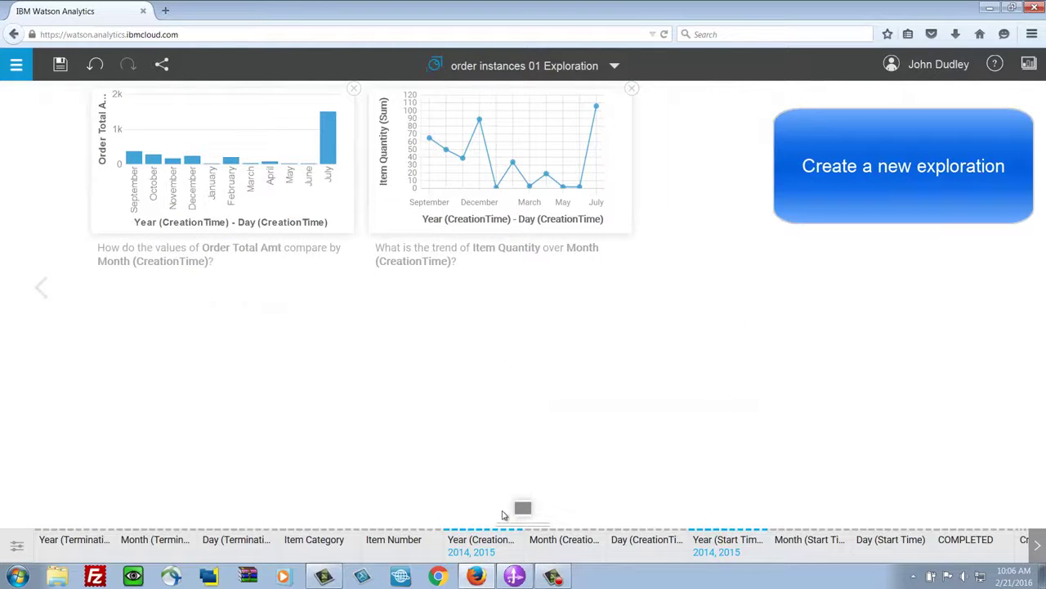
{"action": "left_click", "coordinate": [523, 508]}
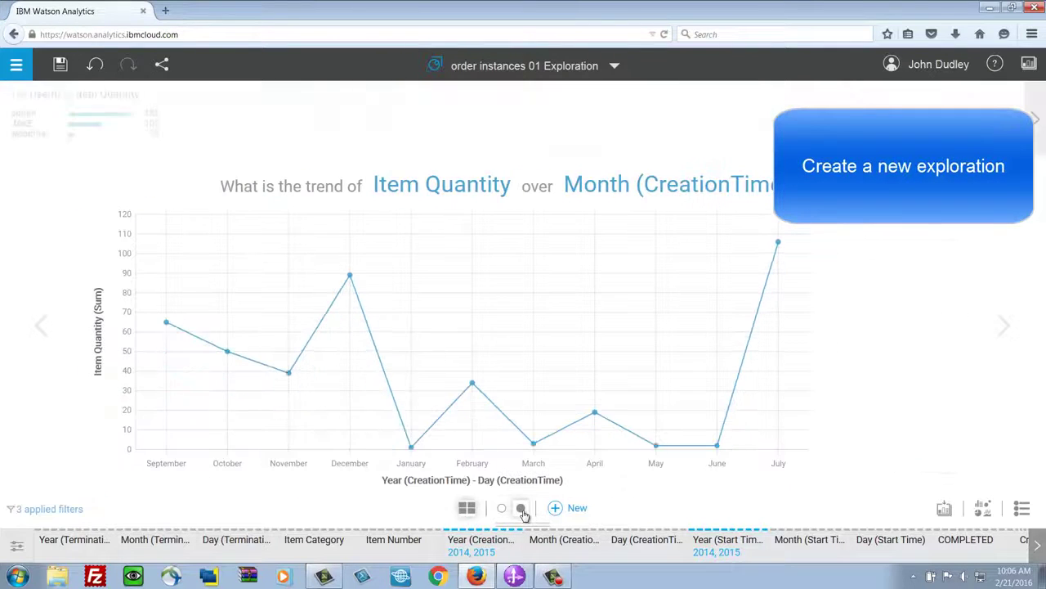
{"action": "left_click", "coordinate": [570, 509]}
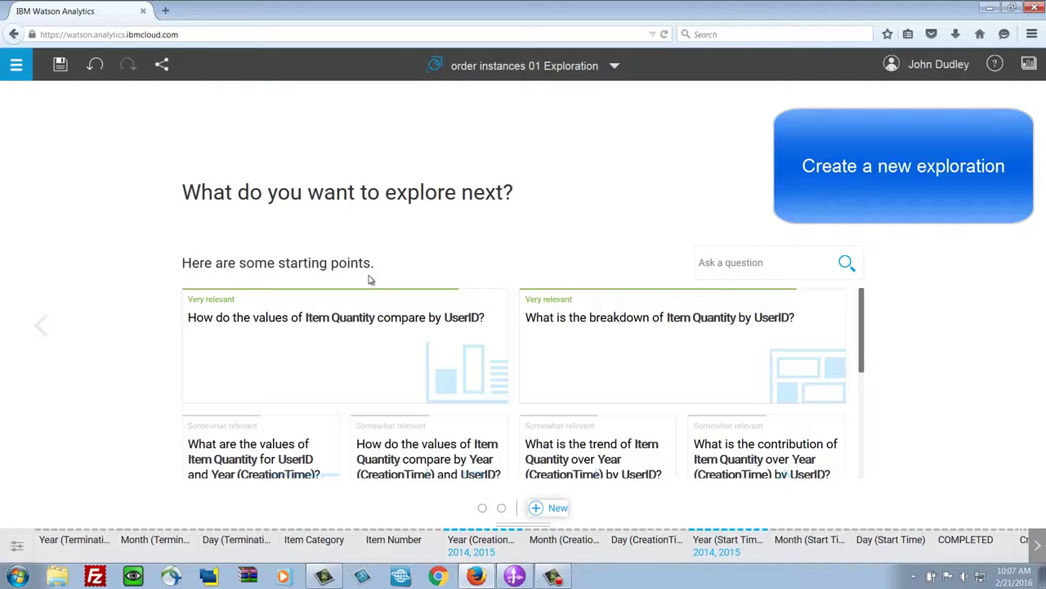
{"action": "left_click", "coordinate": [722, 264]}
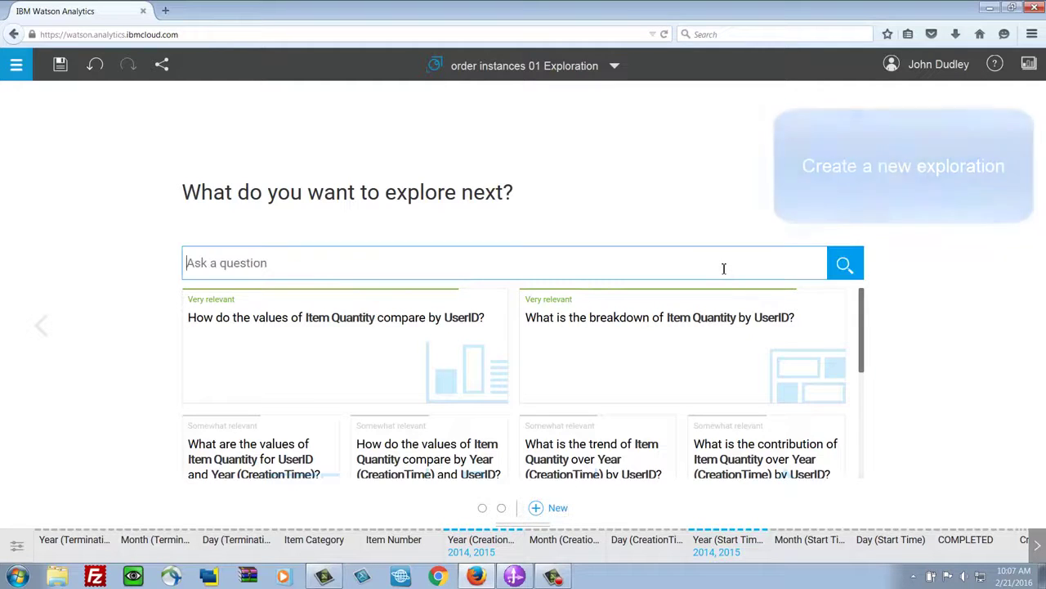
{"action": "type", "text": "ord"}
{"action": "key", "text": "Tab"}
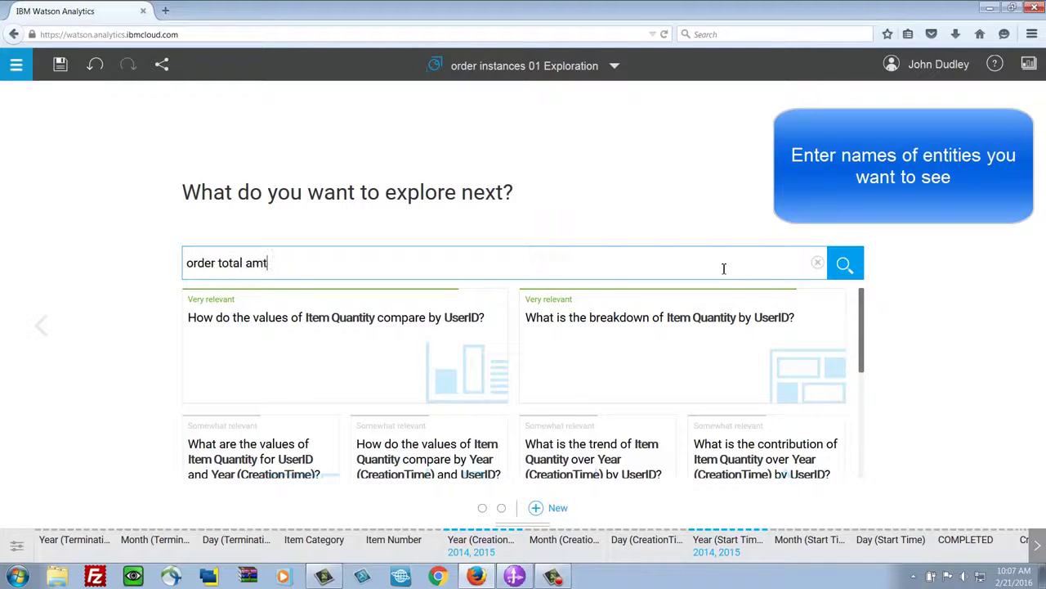
{"action": "type", "text": "by category"}
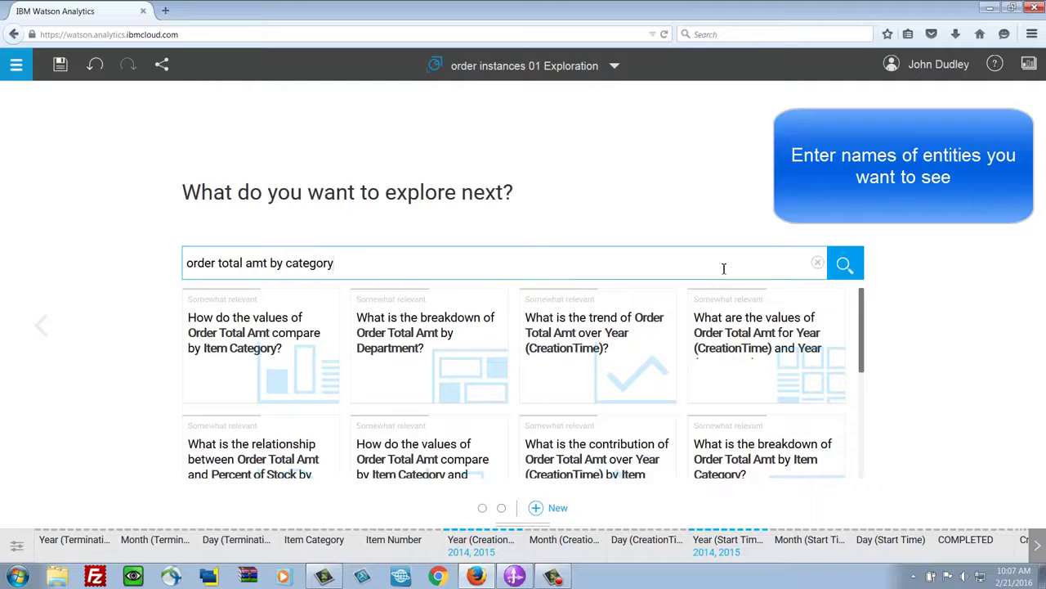
{"action": "type", "text": " and month"}
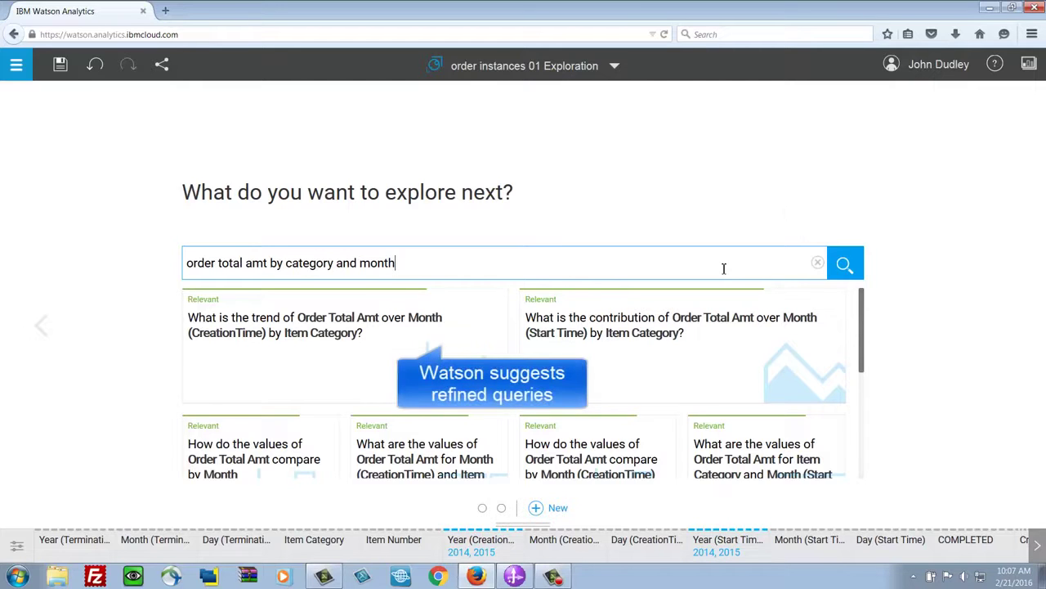
{"action": "left_click", "coordinate": [763, 324]}
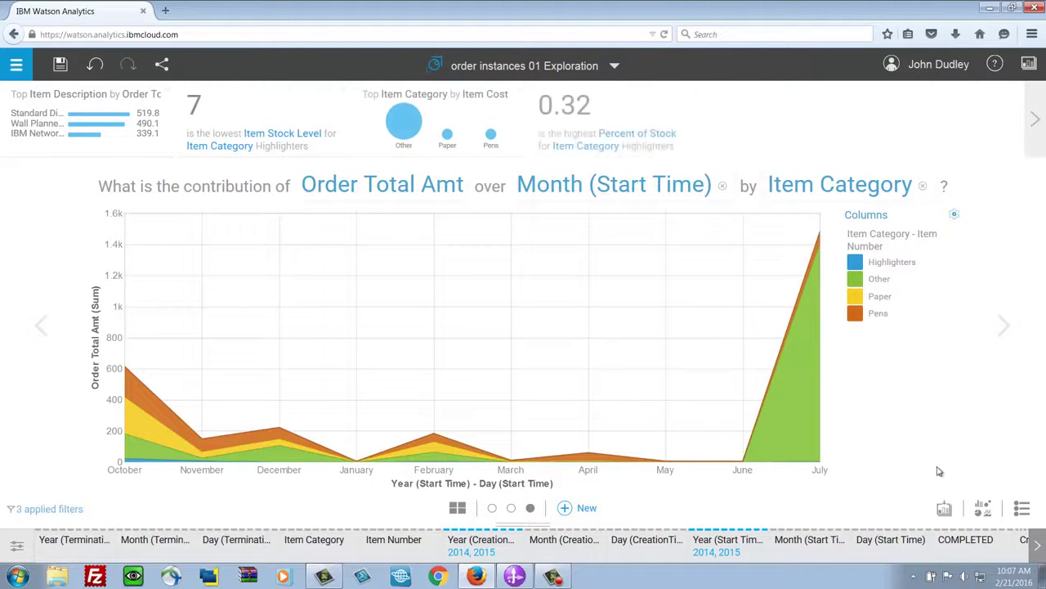
Switch the chart to stacked bars and exclude the July Other value
{"action": "left_click", "coordinate": [985, 510]}
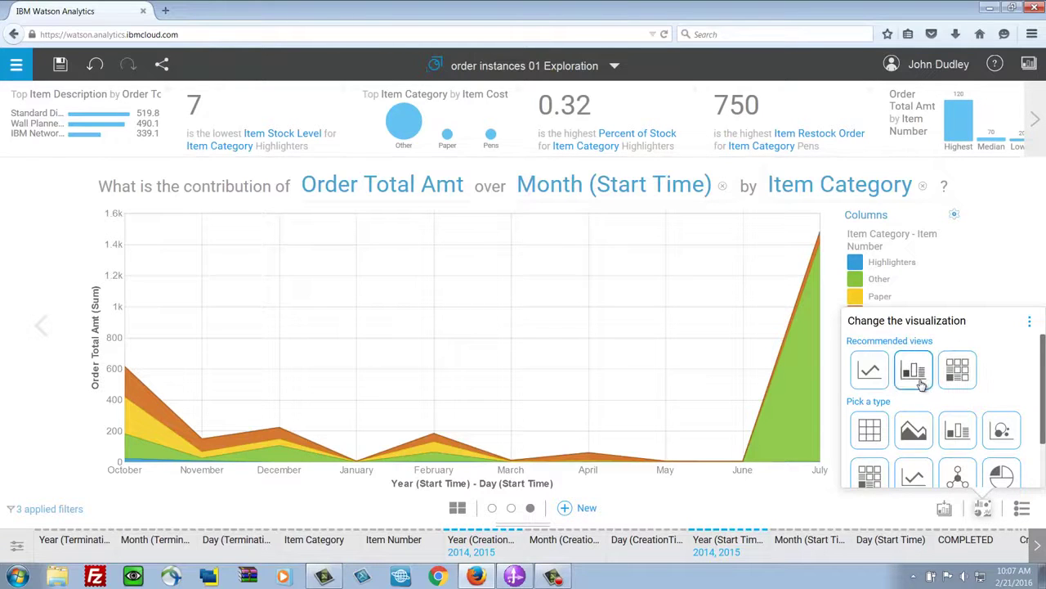
{"action": "left_click", "coordinate": [914, 372]}
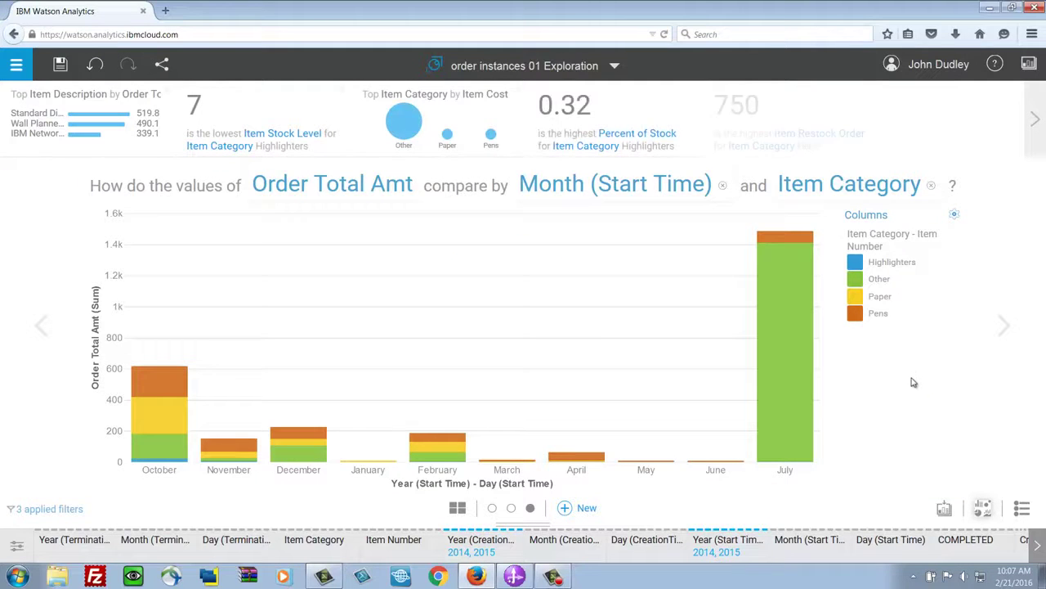
{"action": "left_click", "coordinate": [801, 379]}
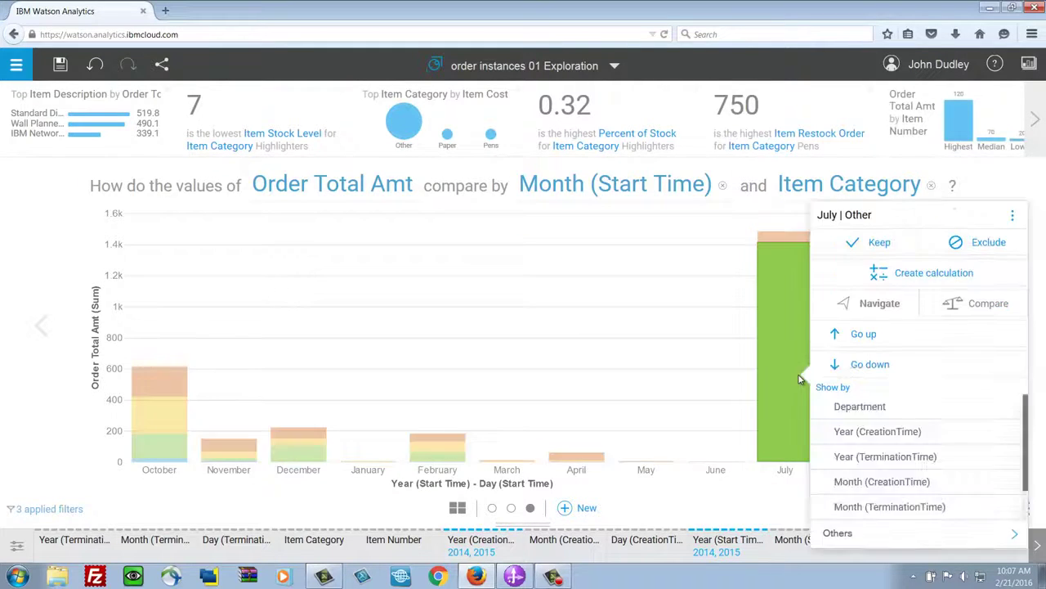
{"action": "left_click", "coordinate": [992, 245]}
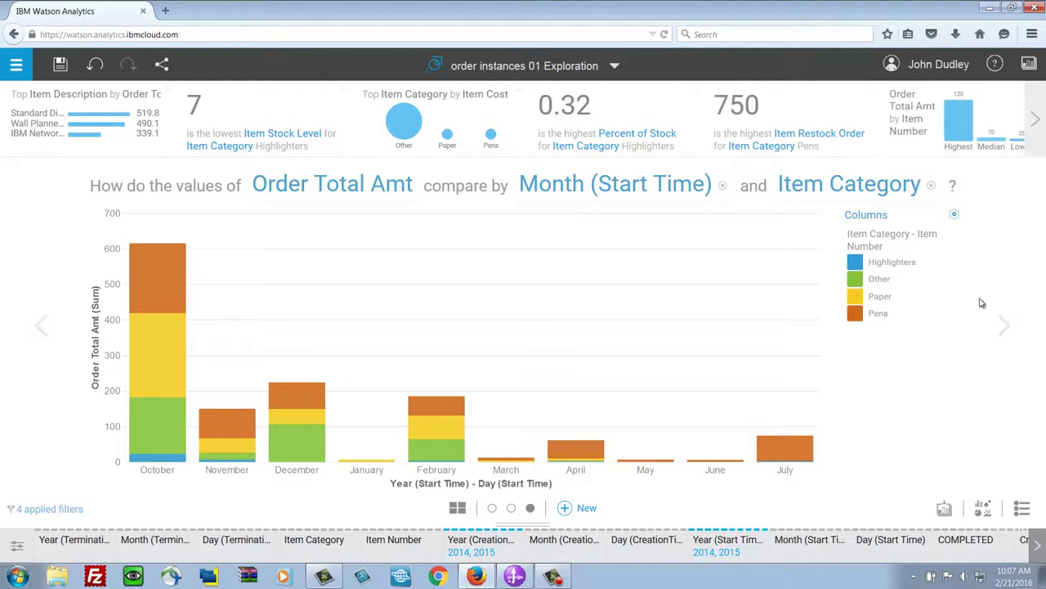
Return to the area chart and exclude July from it
{"action": "left_click", "coordinate": [983, 509]}
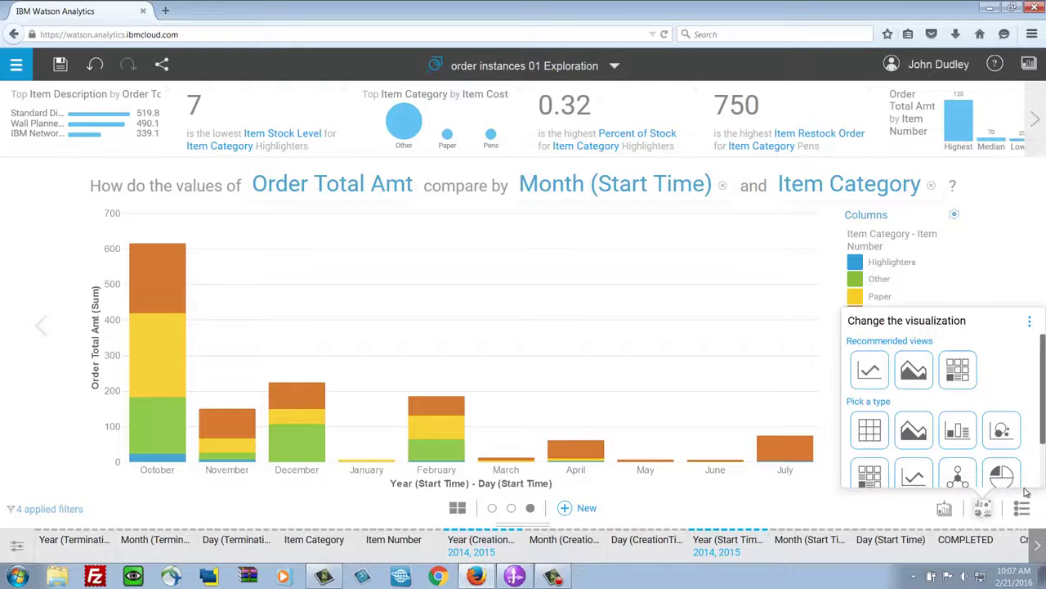
{"action": "scroll", "coordinate": [1042, 471], "scroll_direction": "down", "scroll_amount": 1}
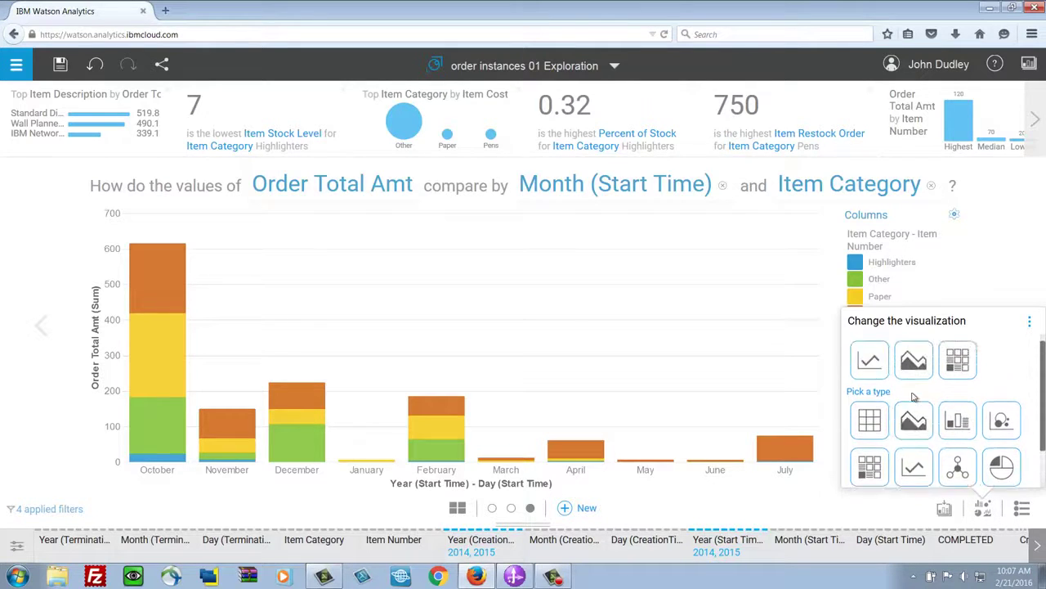
{"action": "scroll", "coordinate": [914, 396], "scroll_direction": "up", "scroll_amount": 1}
{"action": "left_click", "coordinate": [913, 374]}
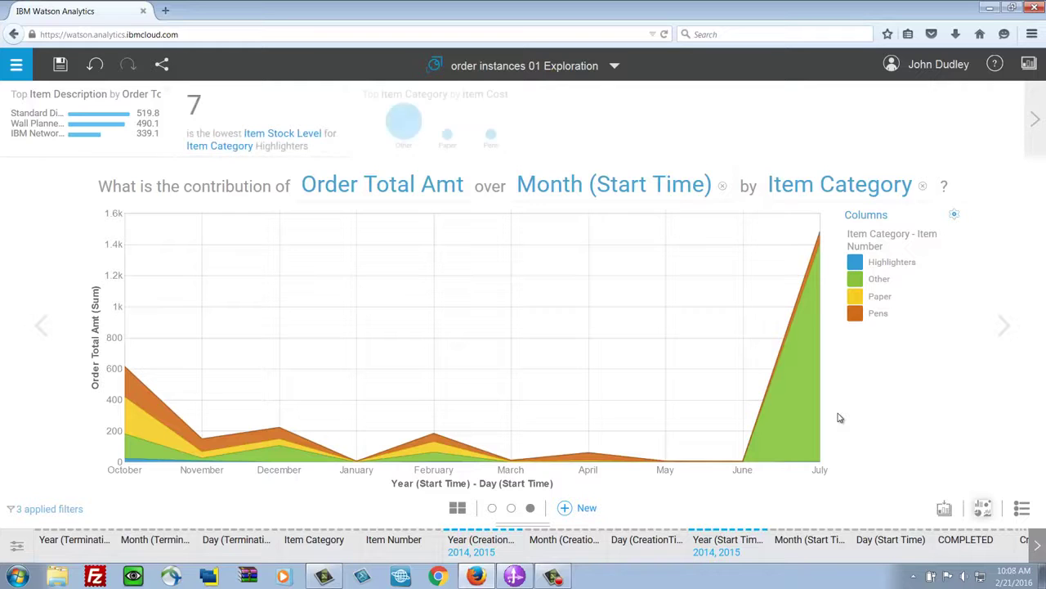
{"action": "left_click", "coordinate": [820, 473]}
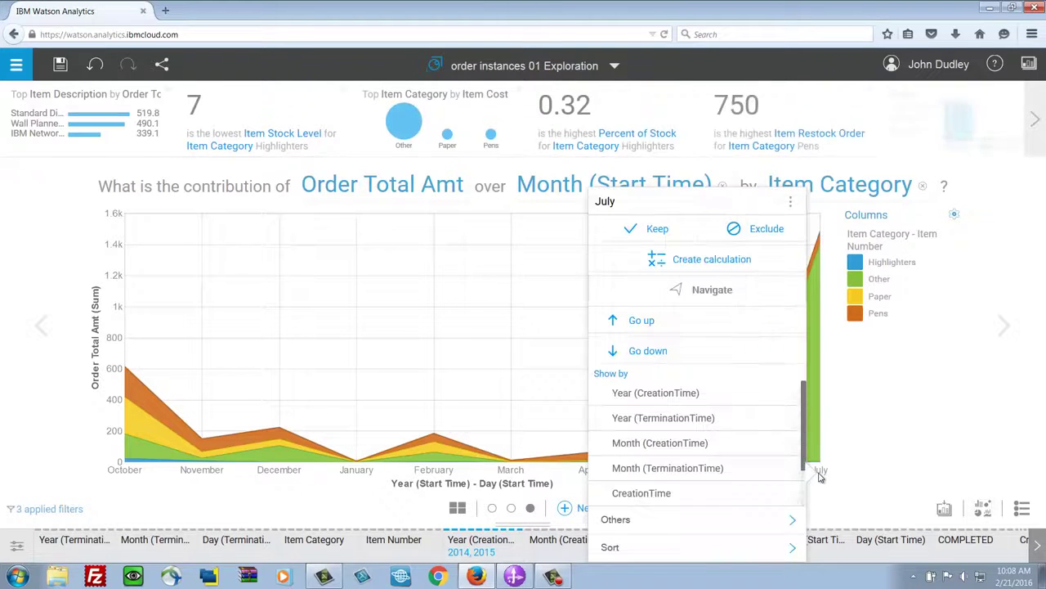
{"action": "left_click", "coordinate": [759, 229]}
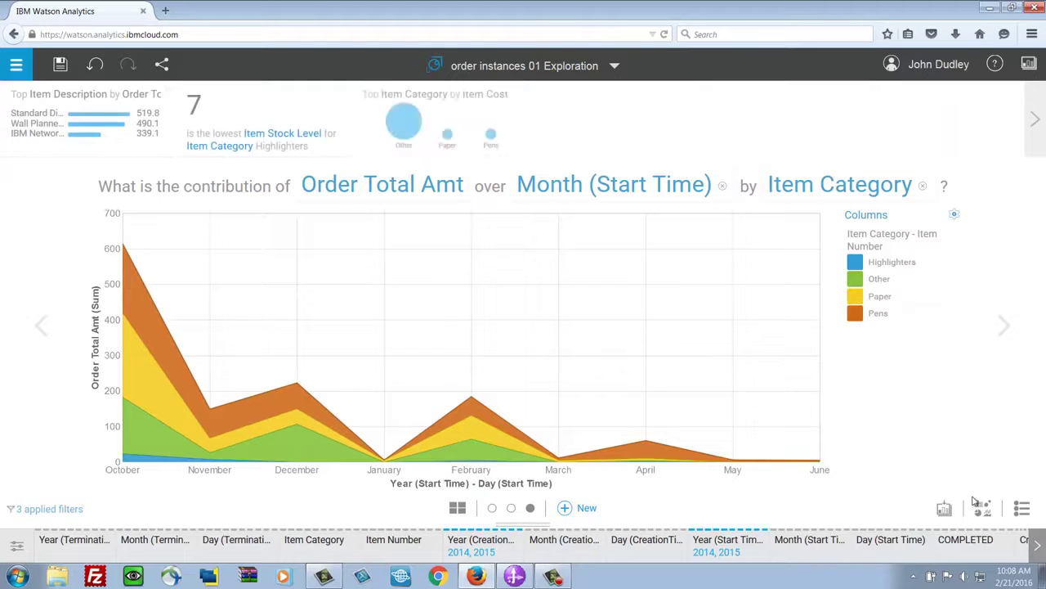
Display the Order Total Amt area chart as a stacked percent chart
{"action": "left_click", "coordinate": [983, 507]}
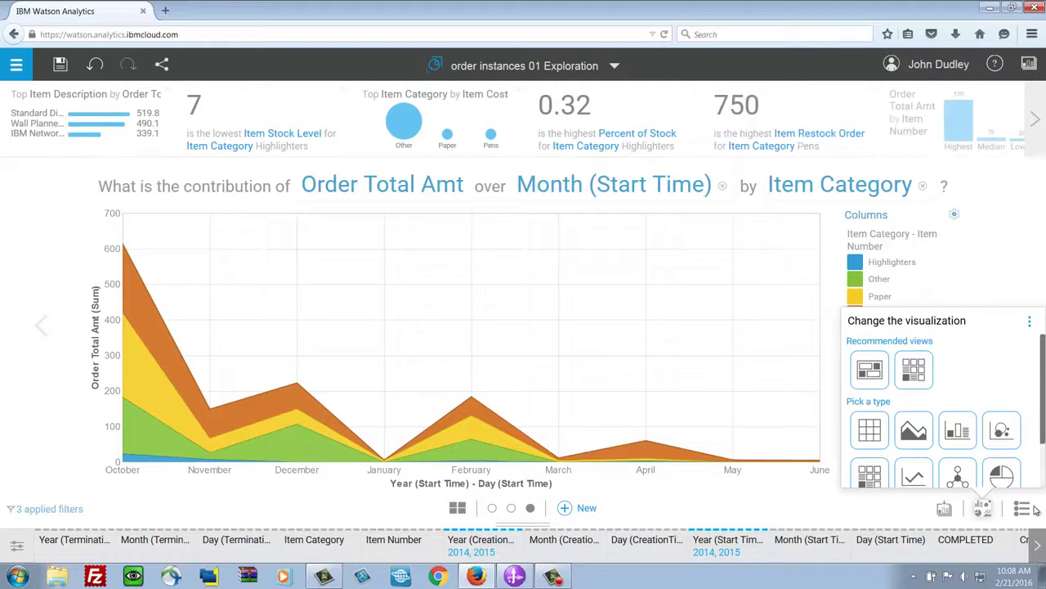
{"action": "left_click", "coordinate": [1023, 509]}
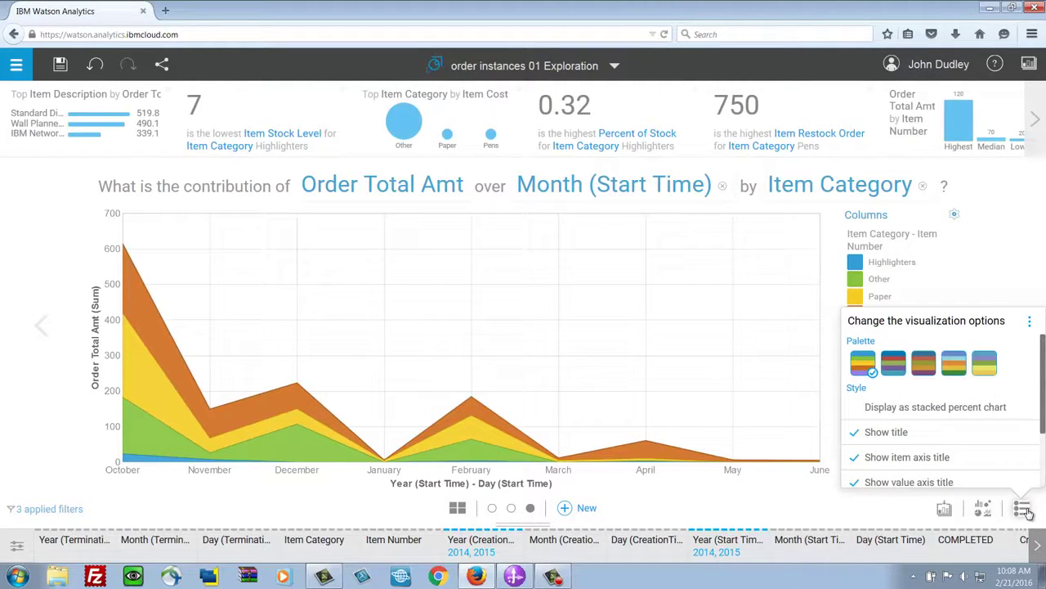
{"action": "left_click", "coordinate": [860, 410]}
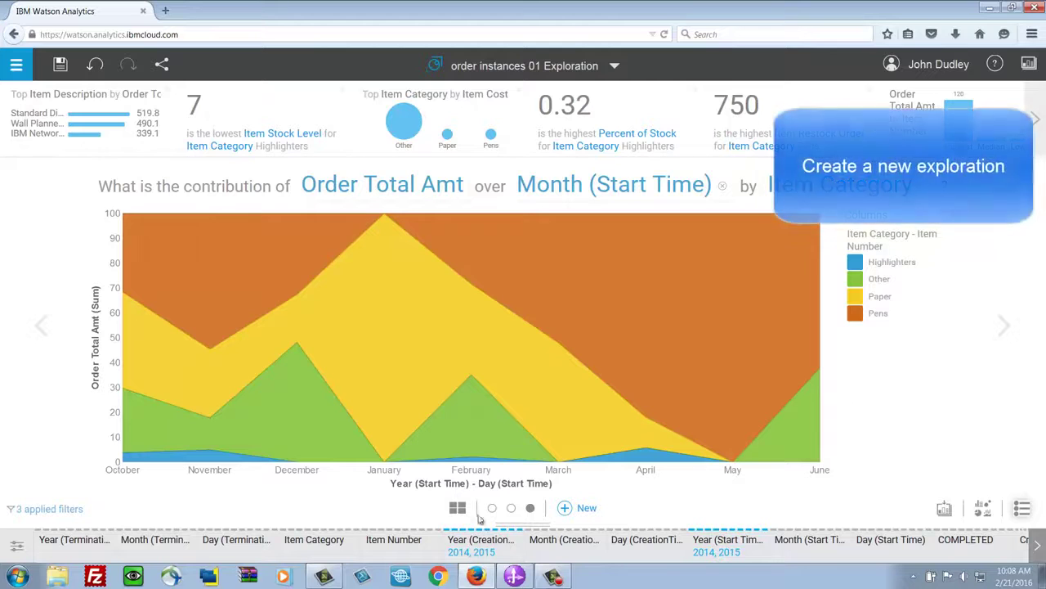
{"action": "left_click", "coordinate": [562, 508]}
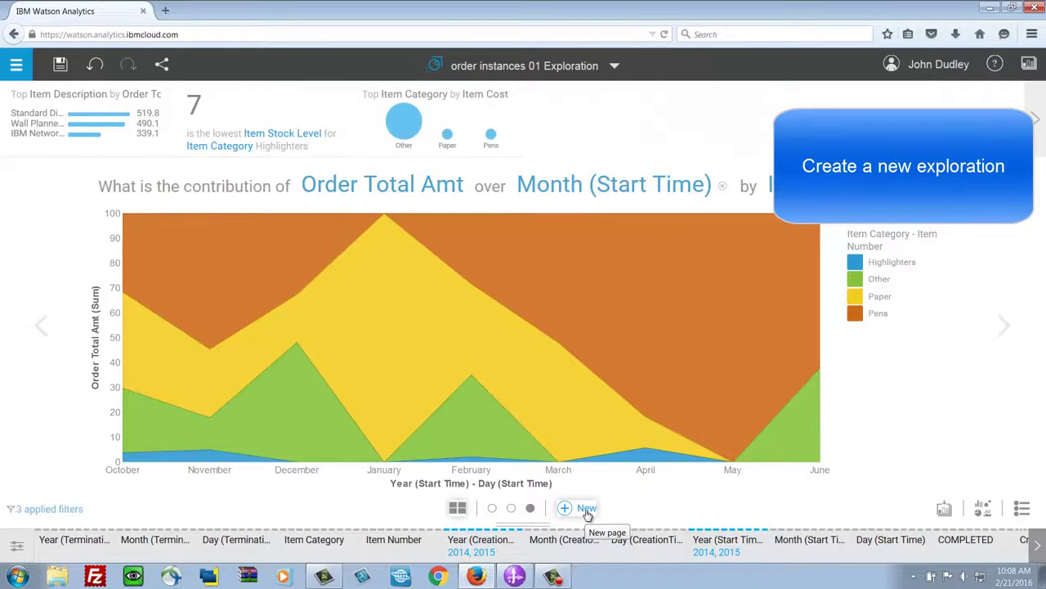
On a new page, ask 'item quantity compare by userid' and open the Item Quantity by UserID treemap
{"action": "left_click", "coordinate": [586, 510]}
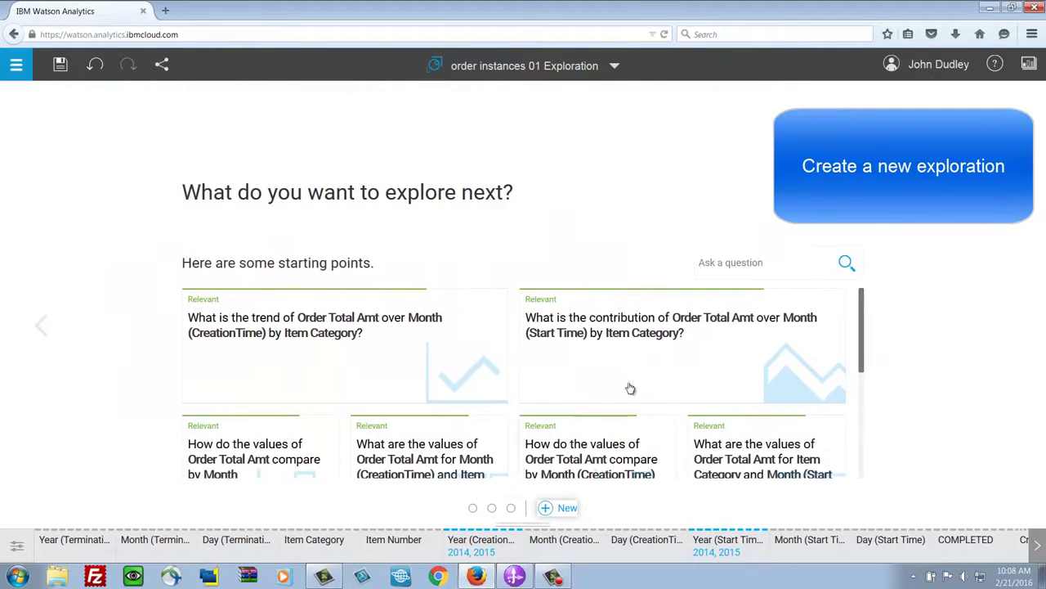
{"action": "left_click", "coordinate": [738, 268]}
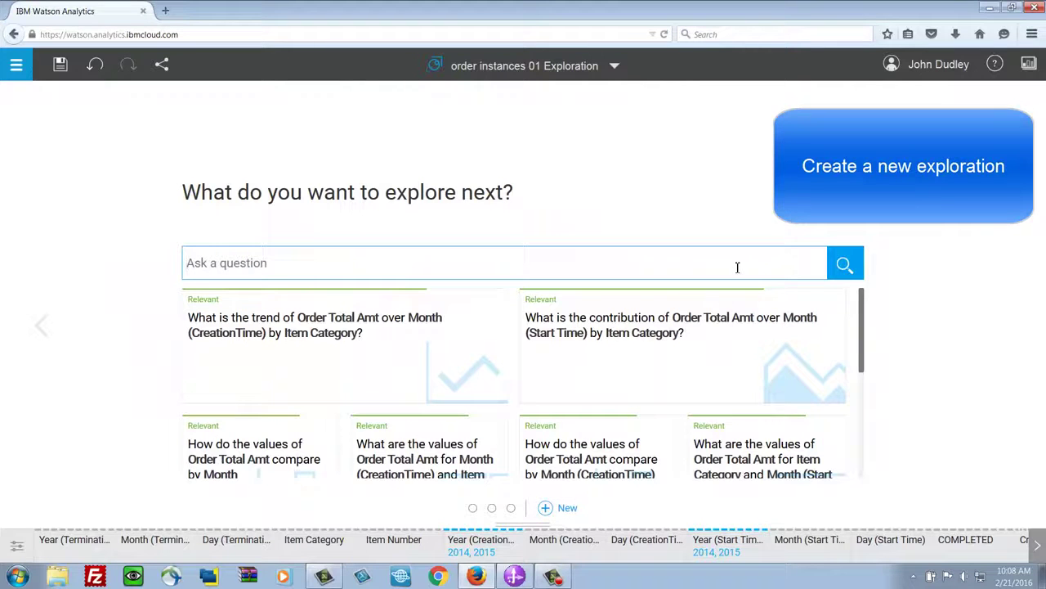
{"action": "type", "text": "item quantity compare by userid"}
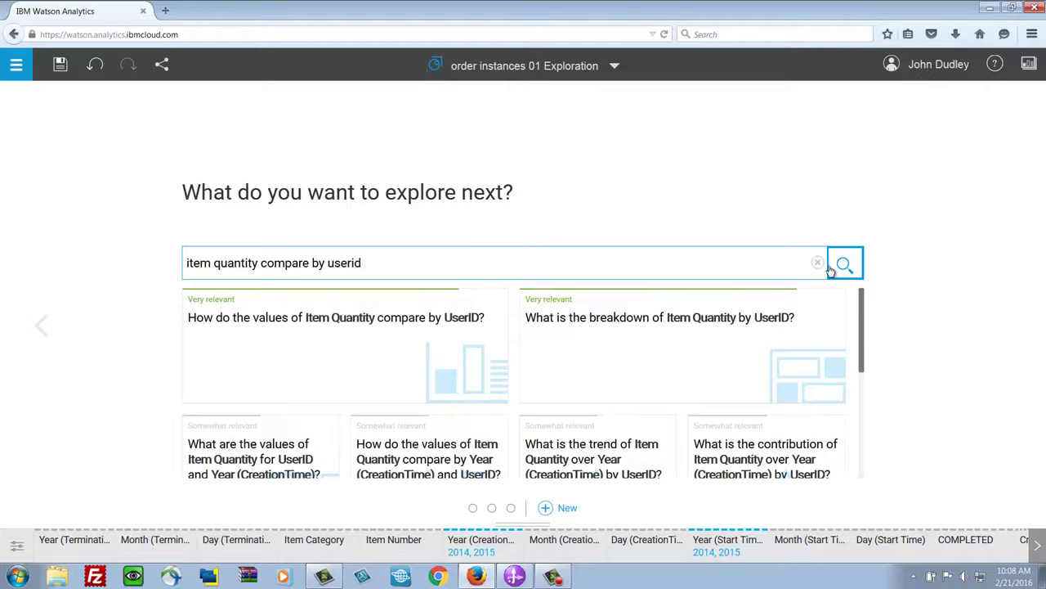
{"action": "left_click", "coordinate": [732, 323]}
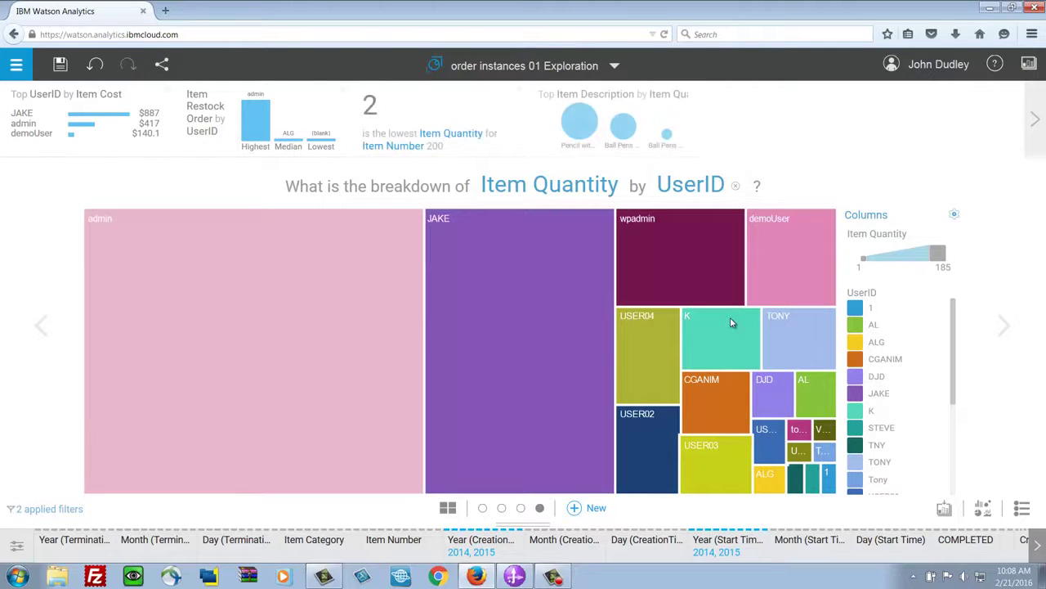
Exclude the admin and JAKE tiles from the treemap
{"action": "left_click", "coordinate": [384, 319]}
{"action": "left_click", "coordinate": [564, 214]}
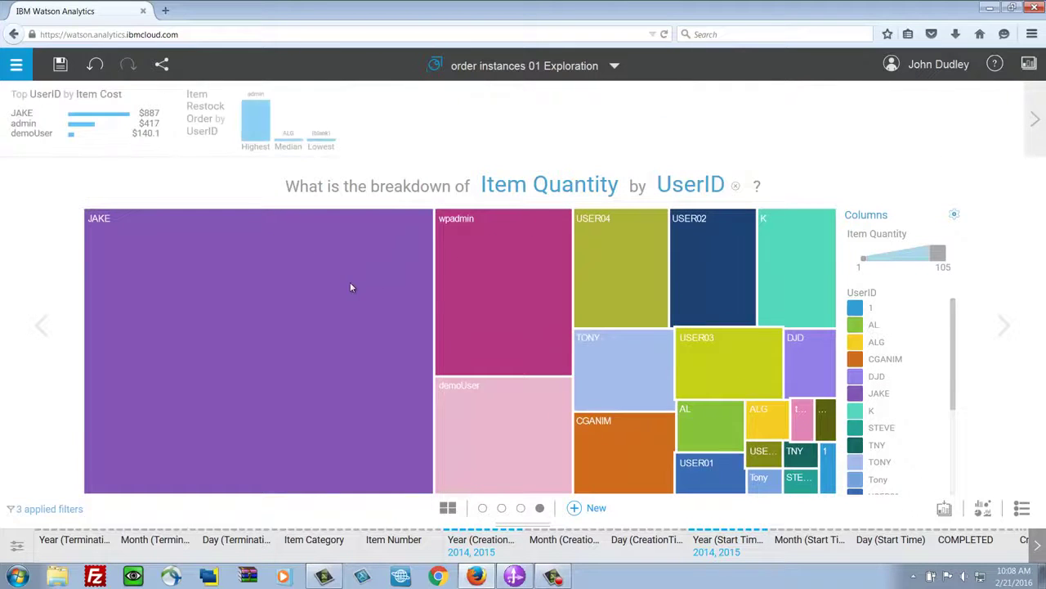
{"action": "left_click", "coordinate": [365, 282]}
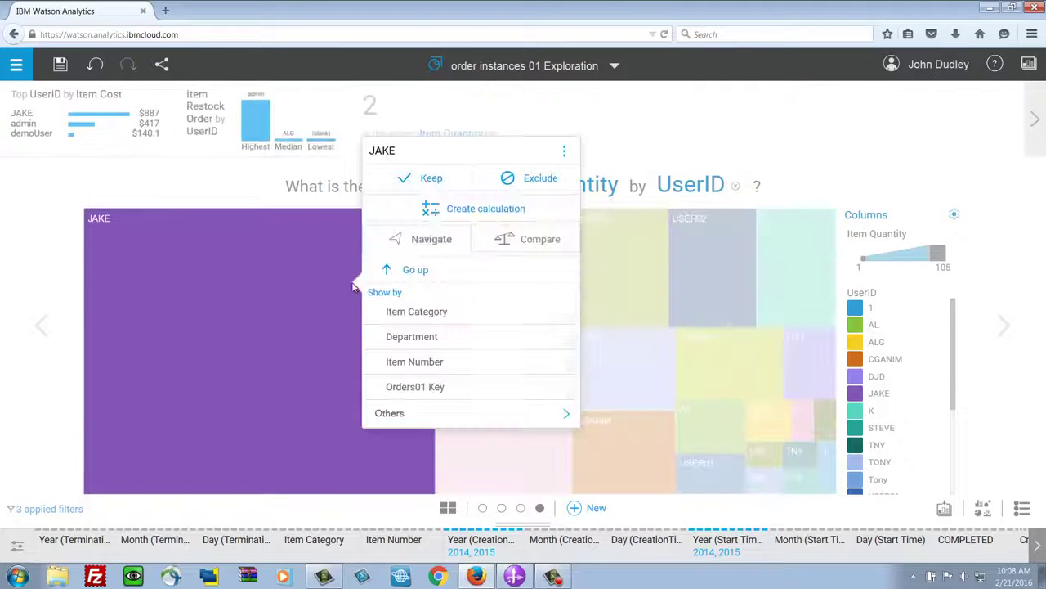
{"action": "left_click", "coordinate": [541, 178]}
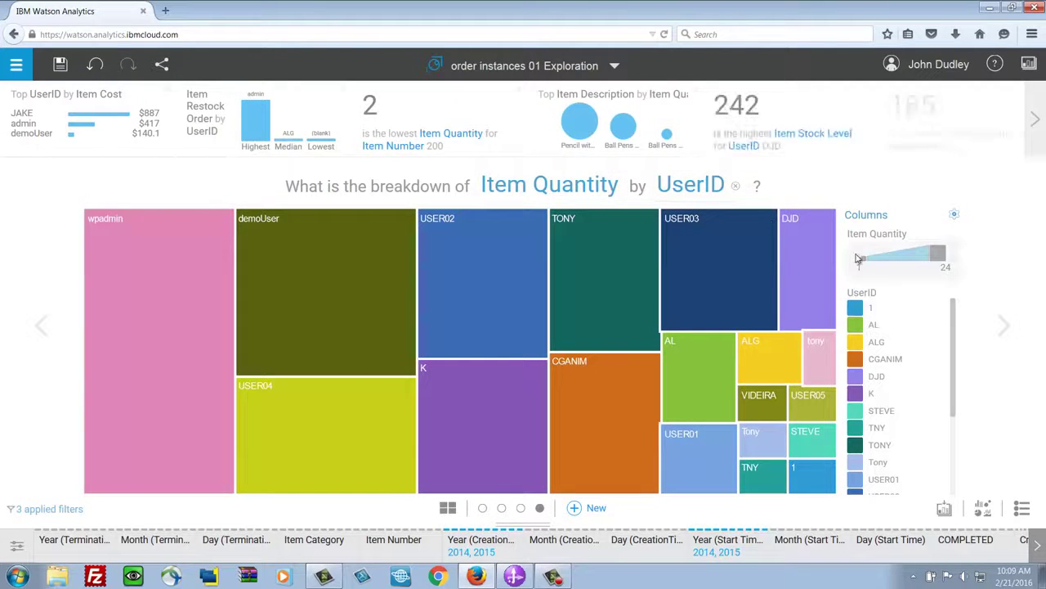
Narrow the Item Quantity range, raising the minimum to about 4.57 and lowering the maximum to drop wpadmin
{"action": "mouse_move", "coordinate": [871, 265]}
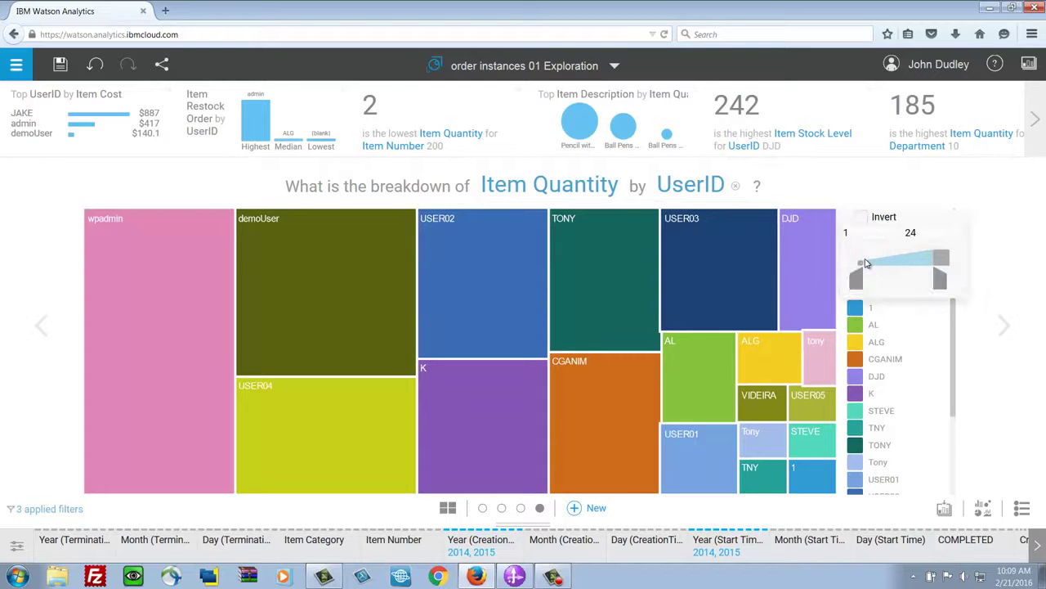
{"action": "left_click_drag", "start_coordinate": [860, 278], "coordinate": [869, 282]}
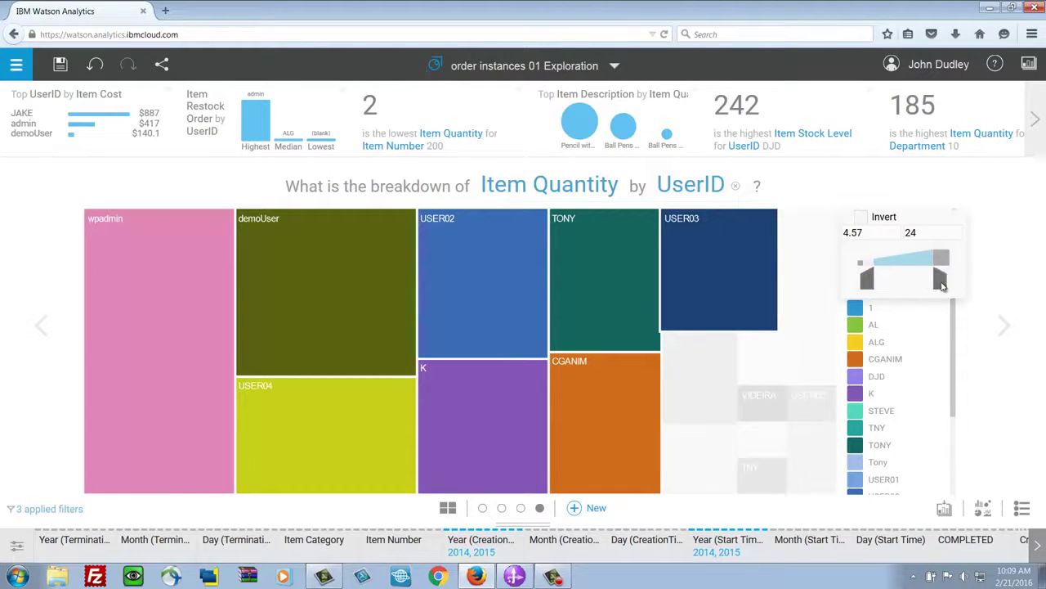
{"action": "left_click_drag", "start_coordinate": [936, 281], "coordinate": [855, 286]}
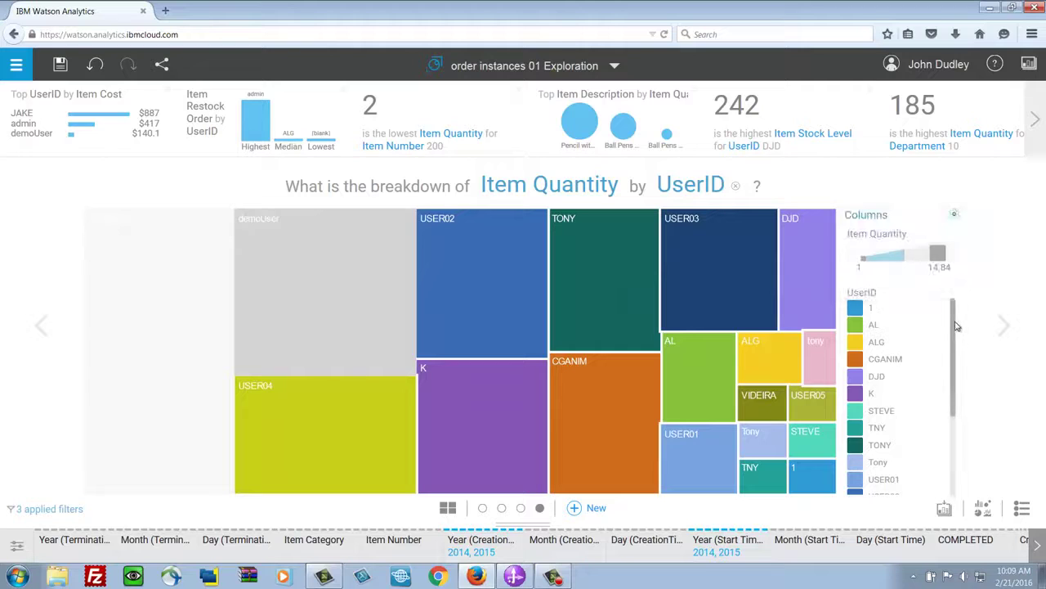
{"action": "scroll", "coordinate": [956, 326], "scroll_direction": "down", "scroll_amount": 3}
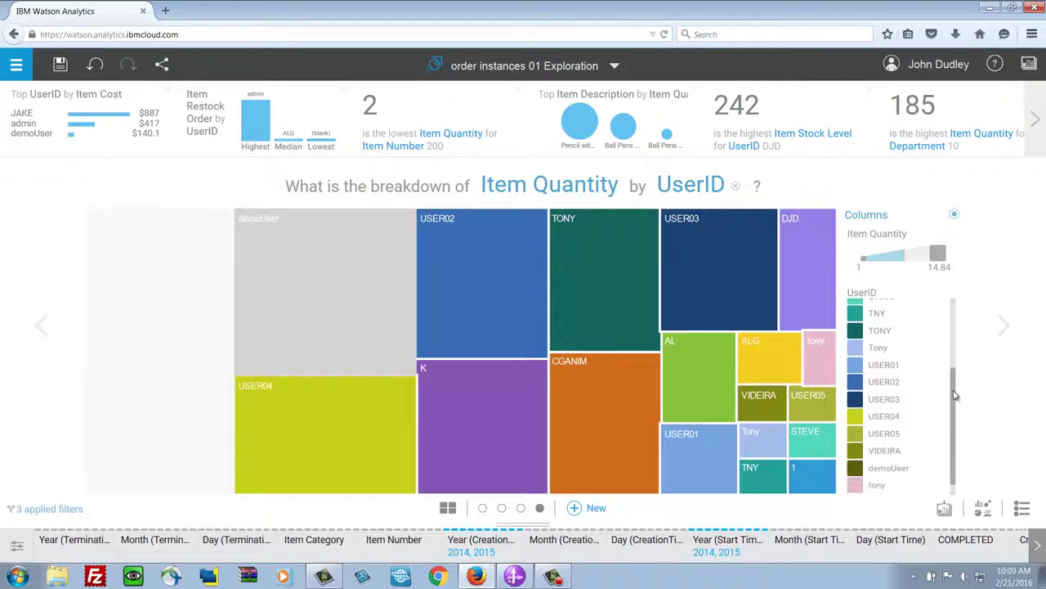
{"action": "scroll", "coordinate": [956, 326], "scroll_direction": "up", "scroll_amount": 2}
{"action": "scroll", "coordinate": [956, 326], "scroll_direction": "up", "scroll_amount": 1}
Restore the Item Quantity maximum to 24 and bring up the list of other assets
{"action": "left_click", "coordinate": [885, 261]}
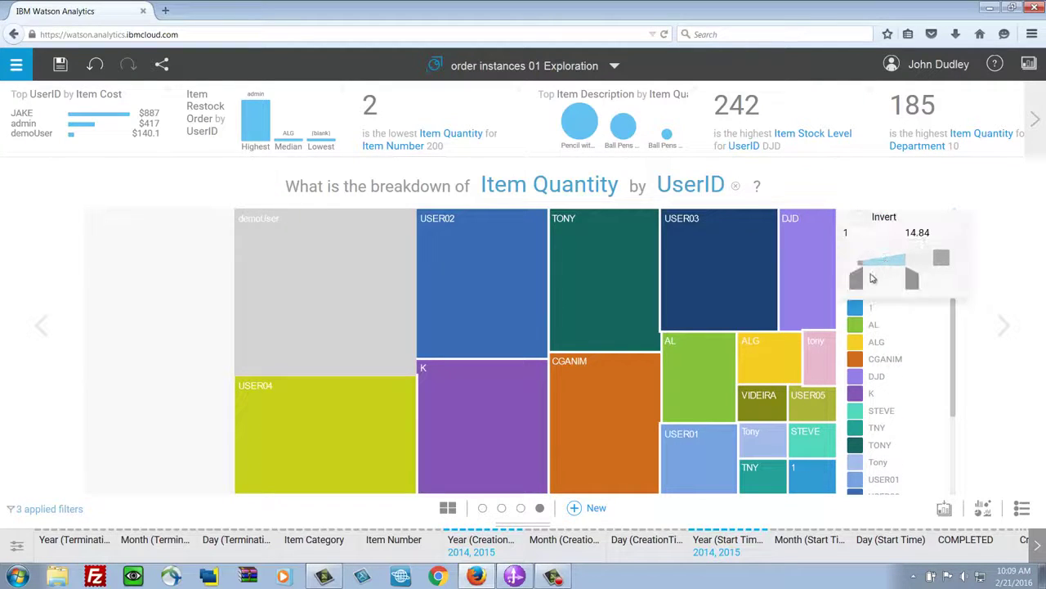
{"action": "left_click_drag", "start_coordinate": [907, 279], "coordinate": [942, 279]}
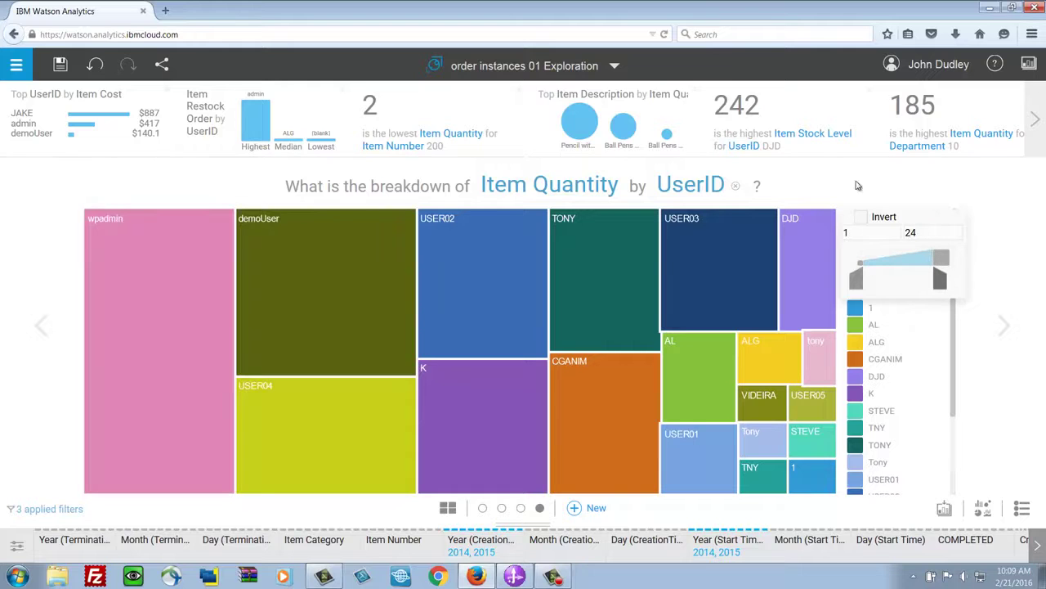
{"action": "left_click", "coordinate": [613, 67]}
From Welcome, open the wkbook1 prediction and scroll its target cards over to Item Category
{"action": "left_click", "coordinate": [381, 116]}
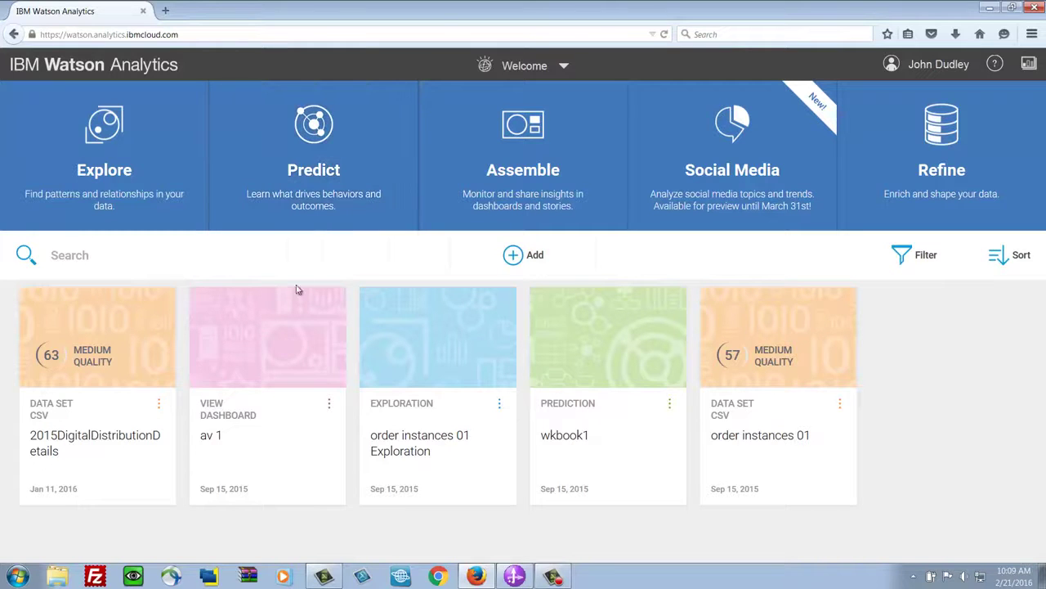
{"action": "left_click", "coordinate": [602, 348]}
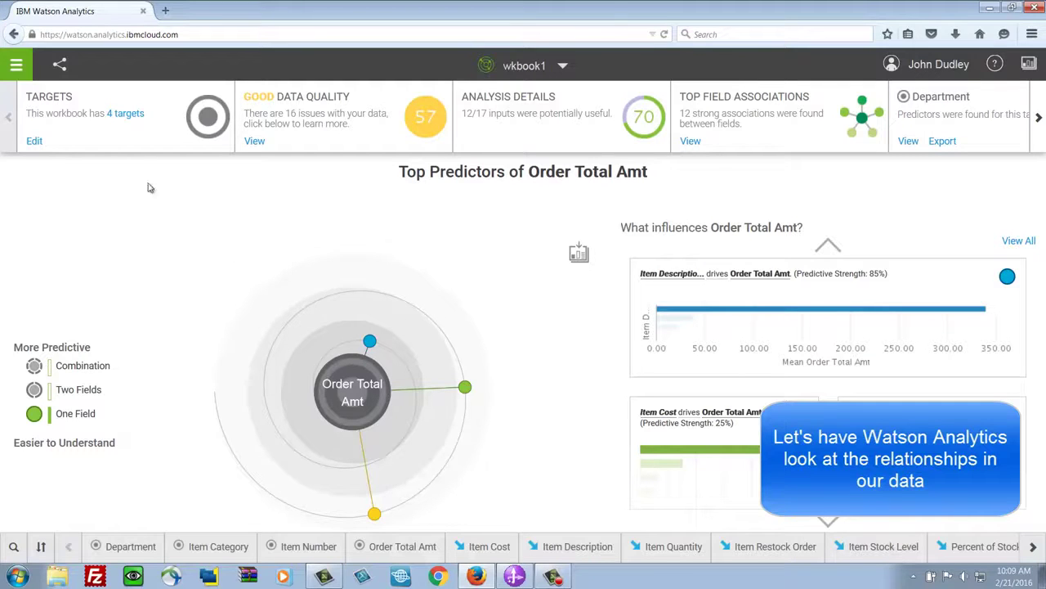
{"action": "mouse_move", "coordinate": [133, 121]}
{"action": "left_click", "coordinate": [1041, 143]}
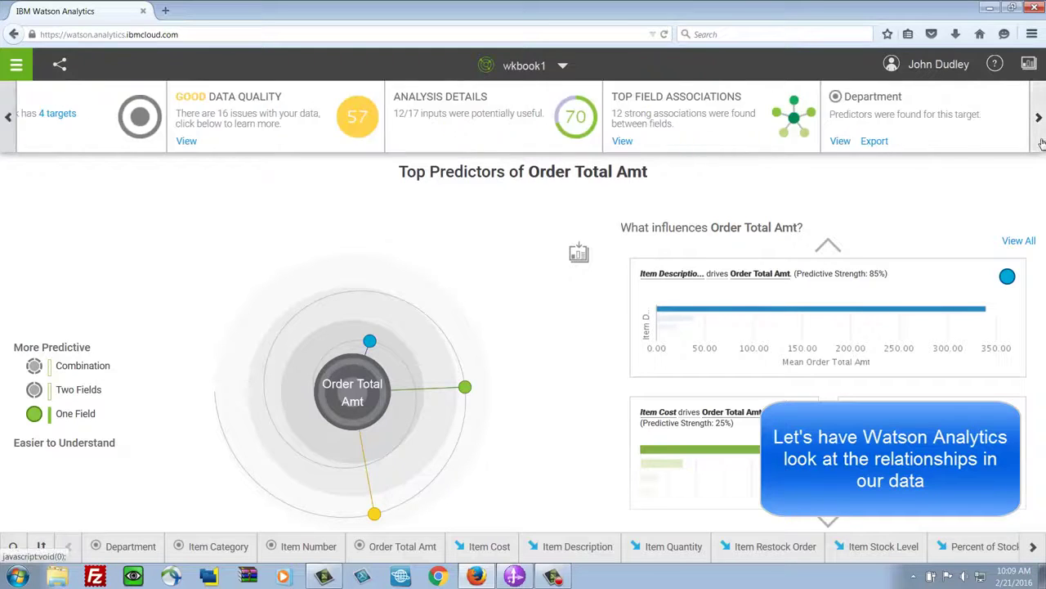
{"action": "left_click", "coordinate": [1041, 143]}
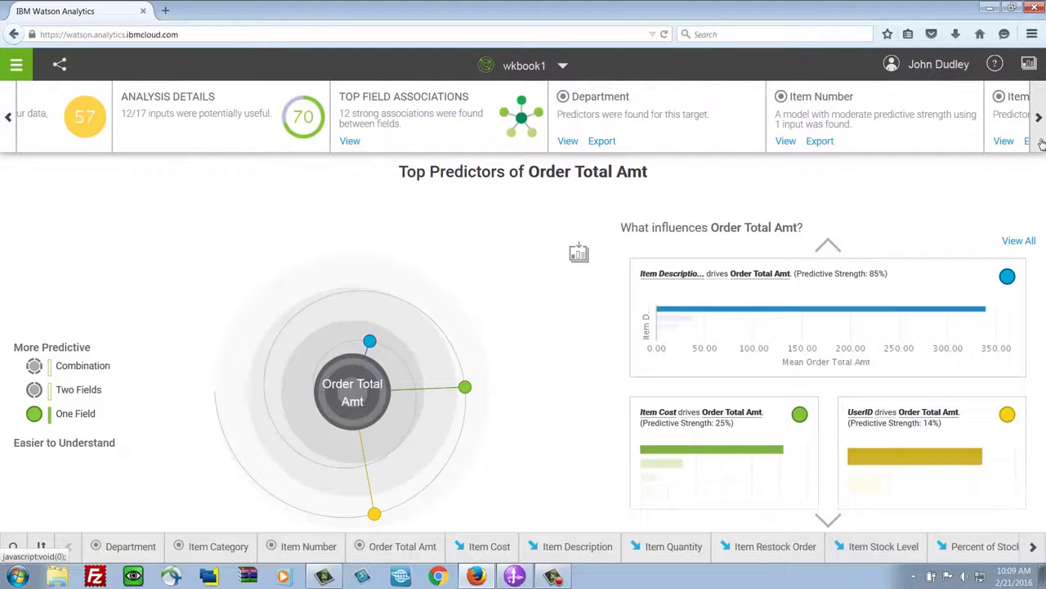
{"action": "left_click", "coordinate": [1041, 143]}
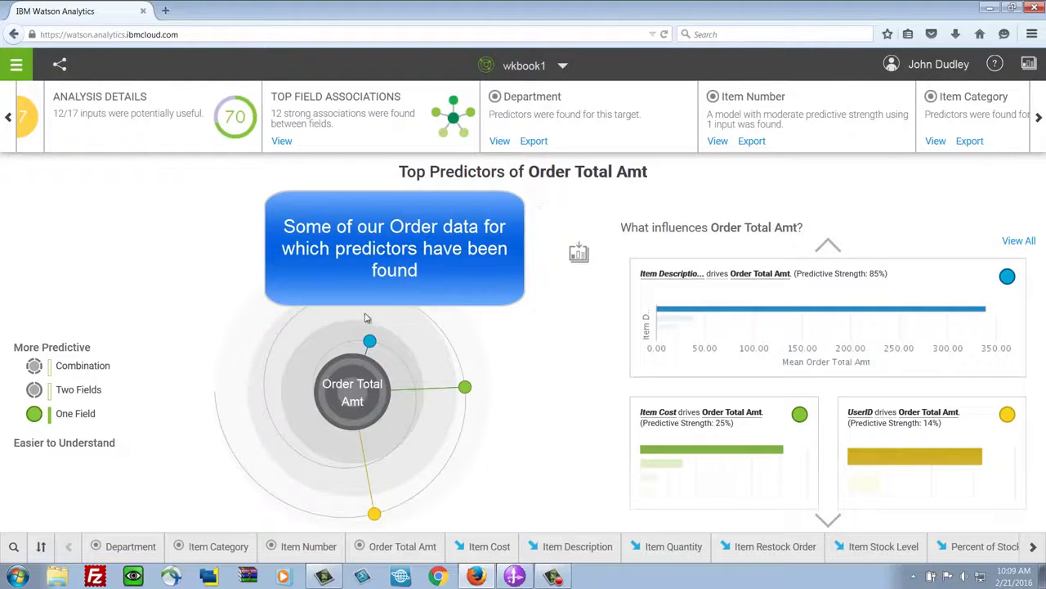
Compare Two Fields, Combination, then One Field predictors in the legend
{"action": "left_click", "coordinate": [78, 392]}
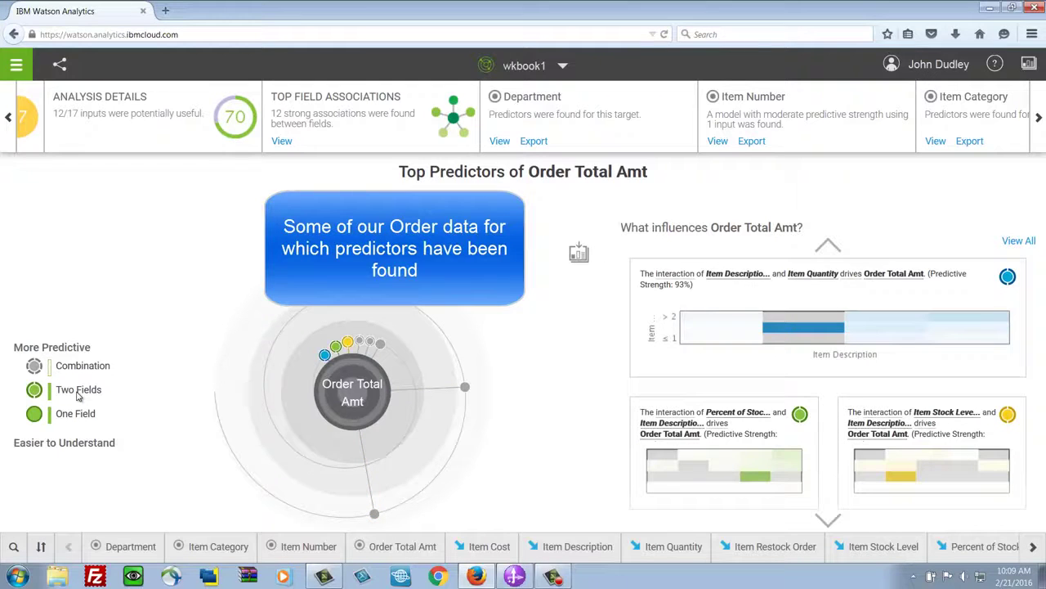
{"action": "left_click", "coordinate": [83, 370]}
{"action": "left_click", "coordinate": [75, 413]}
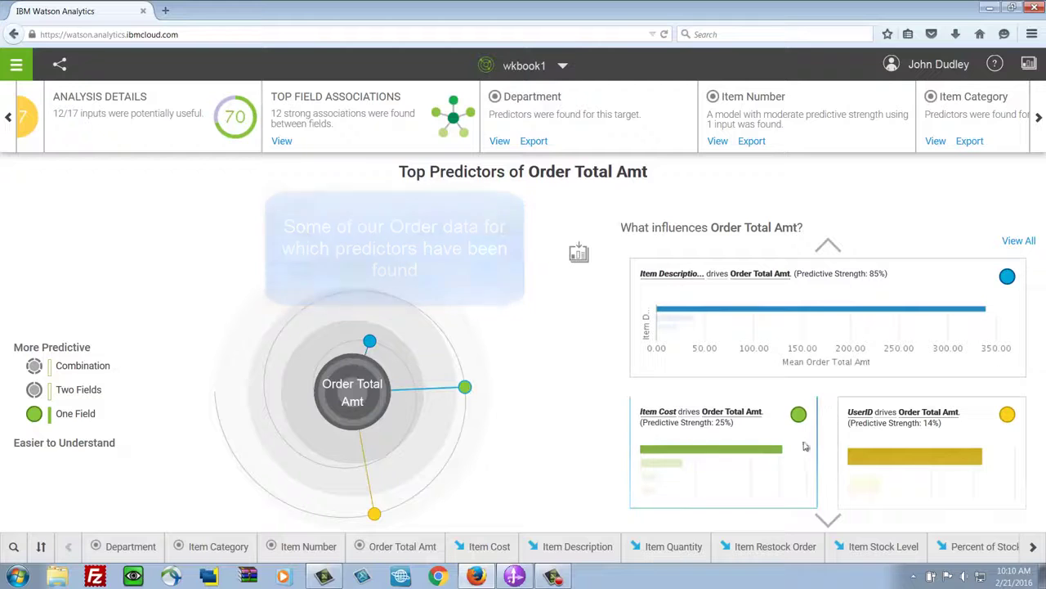
Inspect the Item Description insight, then show the top predictors of Item Number
{"action": "left_click", "coordinate": [754, 346]}
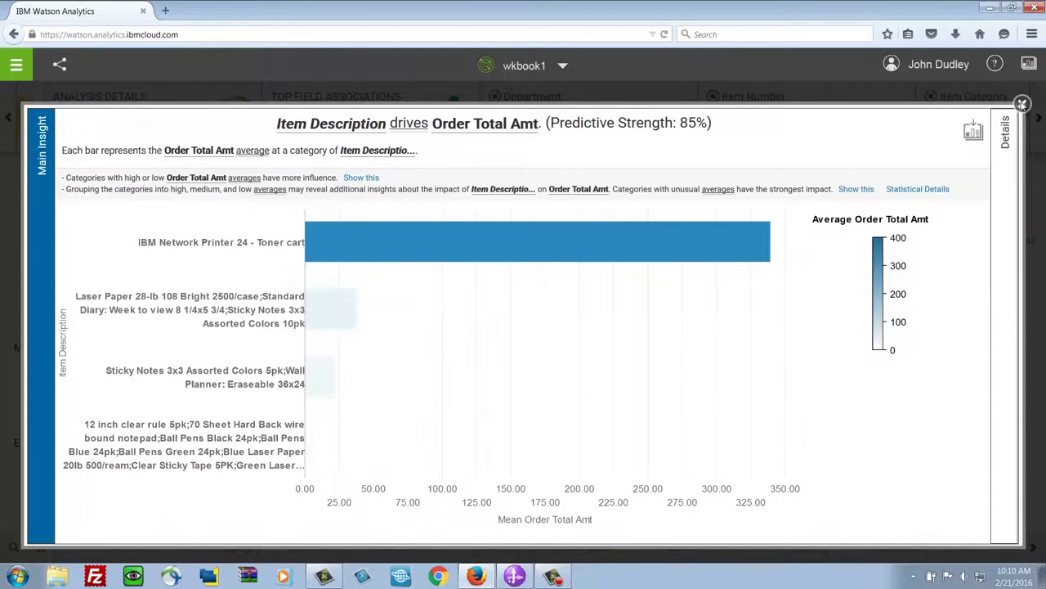
{"action": "left_click", "coordinate": [1022, 104]}
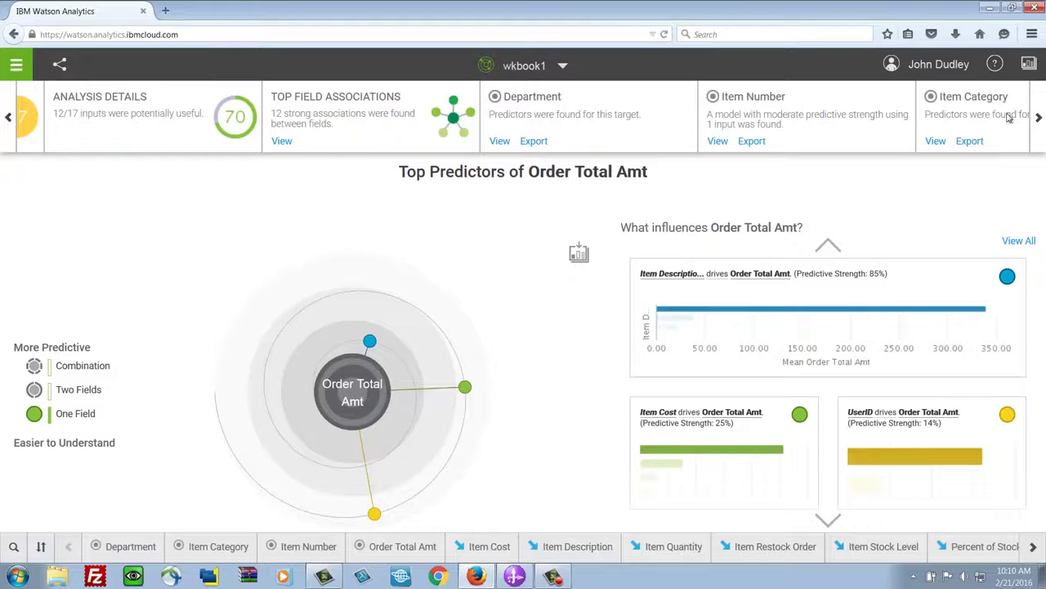
{"action": "left_click", "coordinate": [718, 140]}
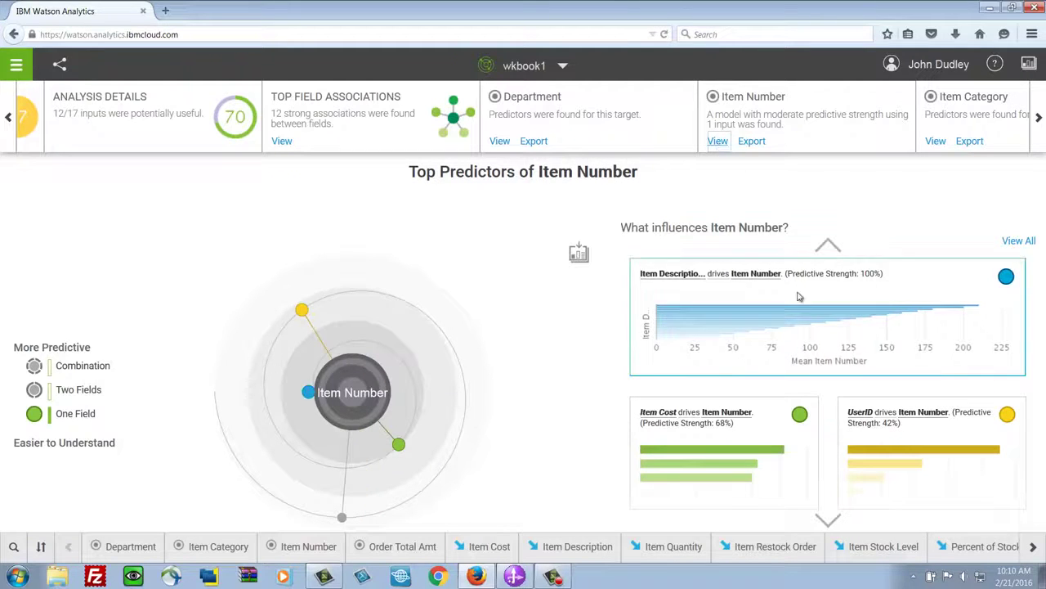
Review the Item Description, Item Cost and UserID insights, then show Item Category's top predictors
{"action": "left_click", "coordinate": [731, 304]}
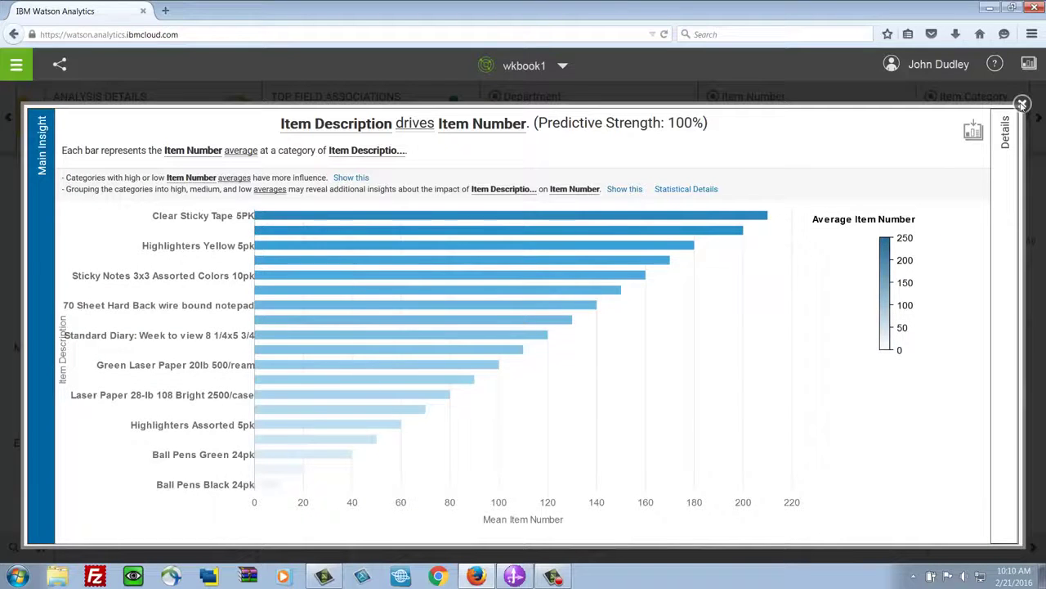
{"action": "left_click", "coordinate": [1022, 105]}
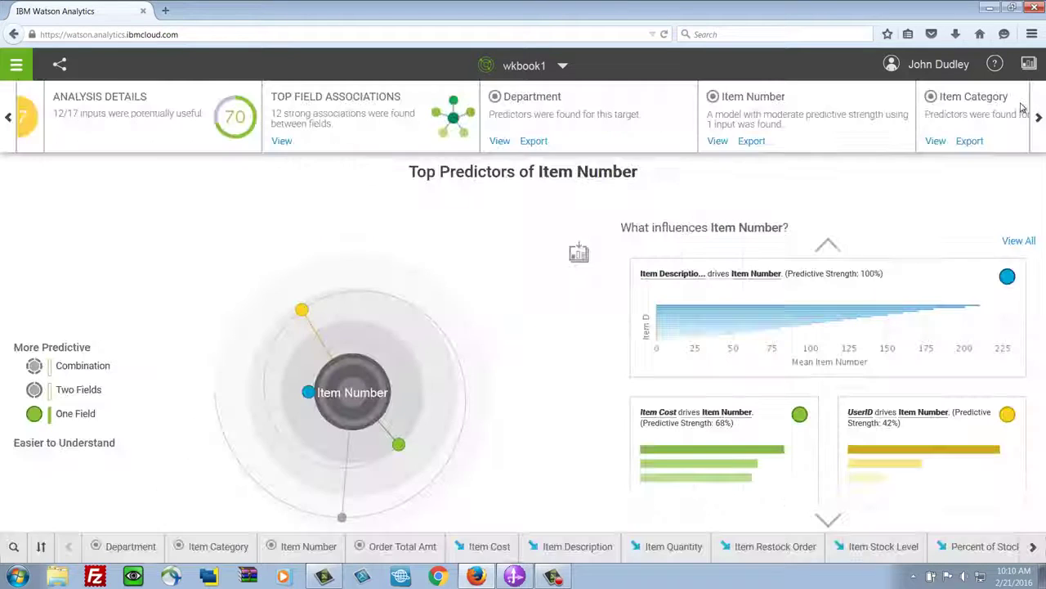
{"action": "left_click", "coordinate": [769, 451]}
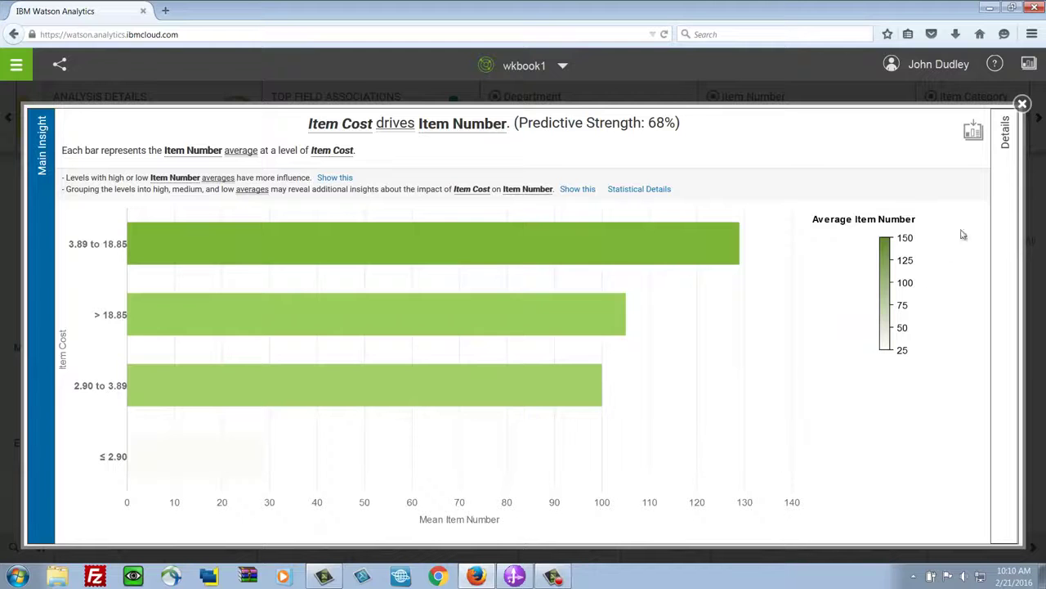
{"action": "left_click", "coordinate": [1021, 105]}
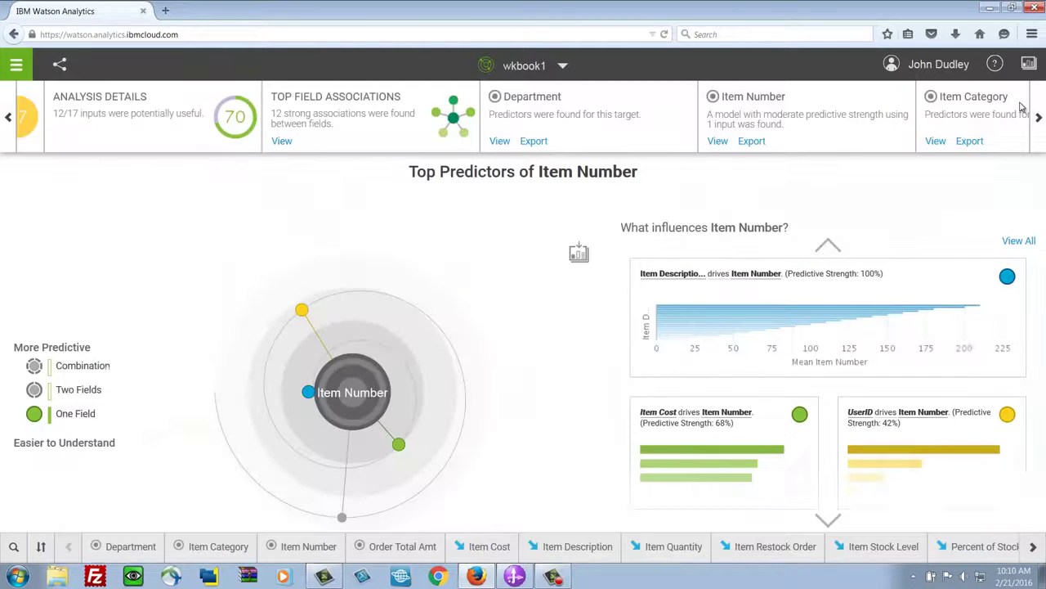
{"action": "left_click", "coordinate": [924, 450]}
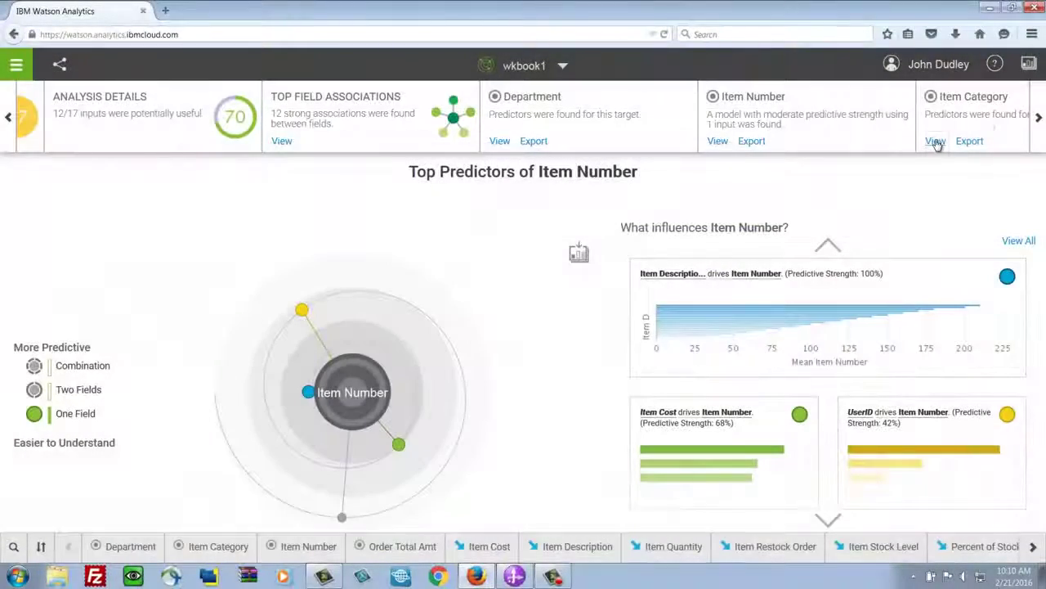
{"action": "left_click", "coordinate": [935, 141]}
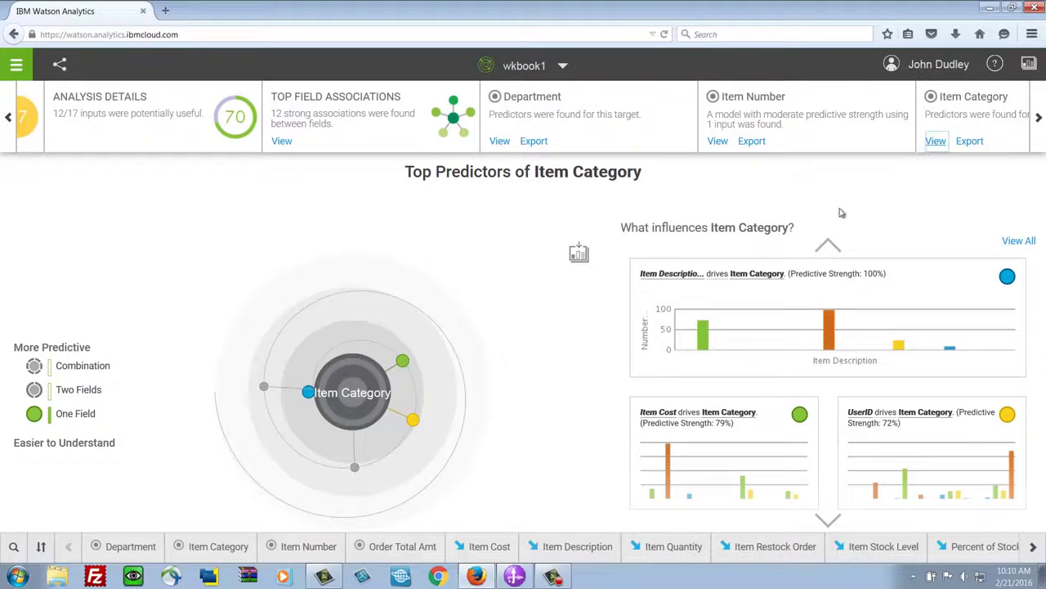
{"action": "left_click", "coordinate": [756, 335]}
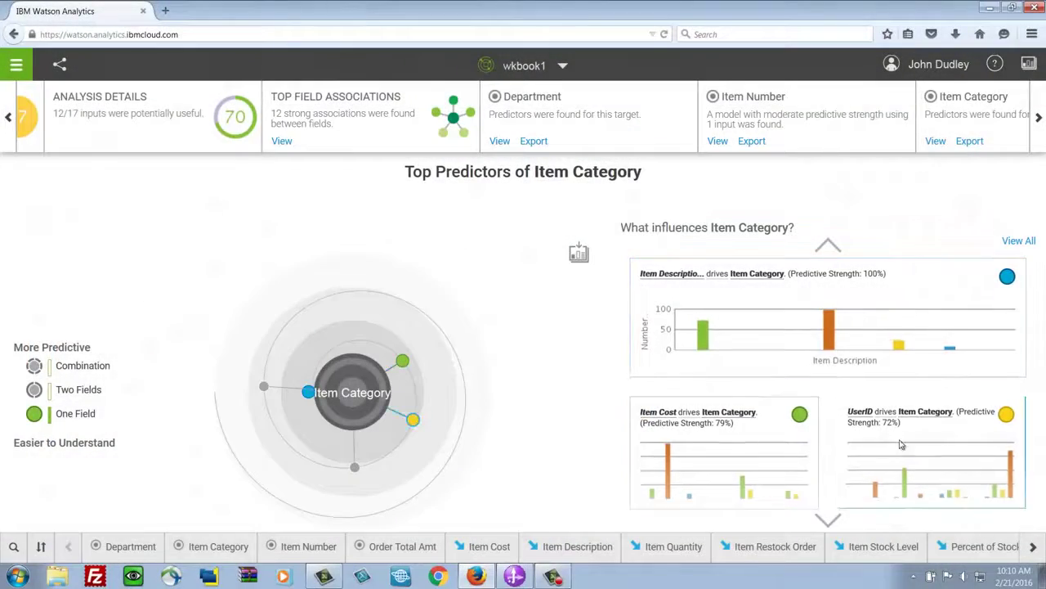
{"action": "left_click", "coordinate": [948, 447]}
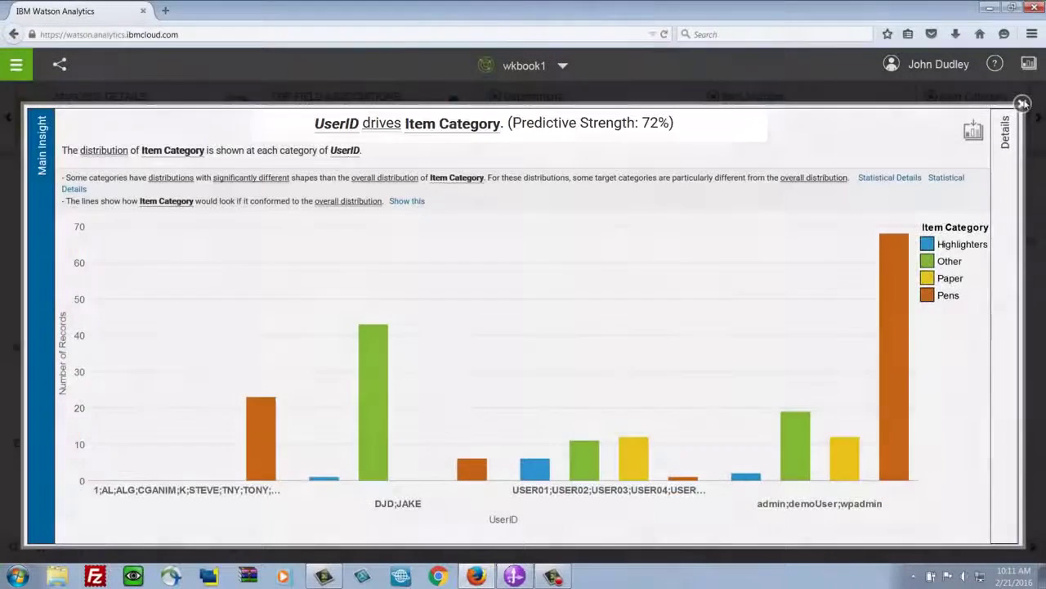
{"action": "left_click", "coordinate": [1022, 104]}
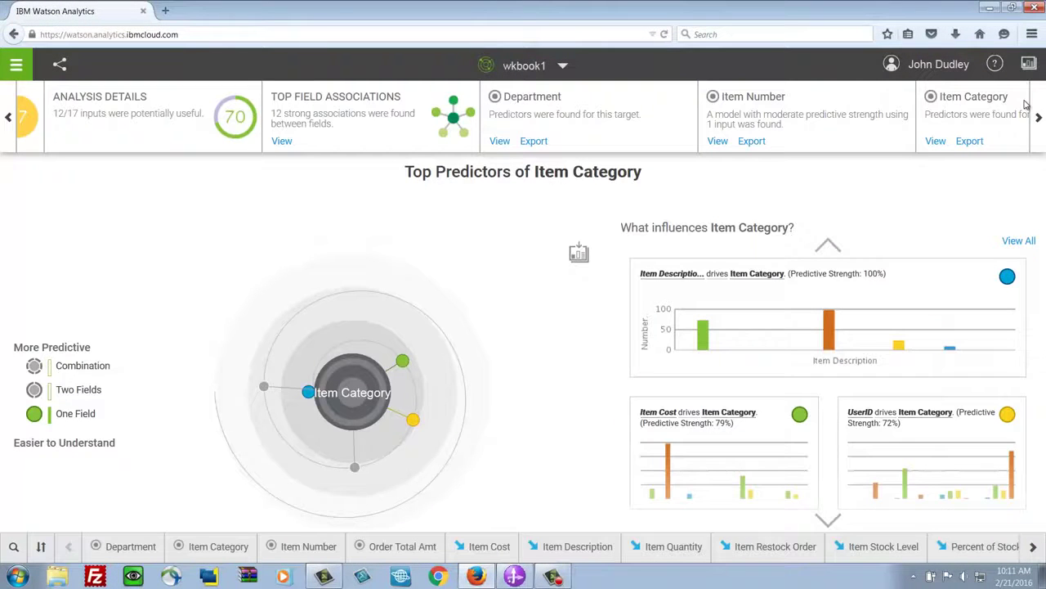